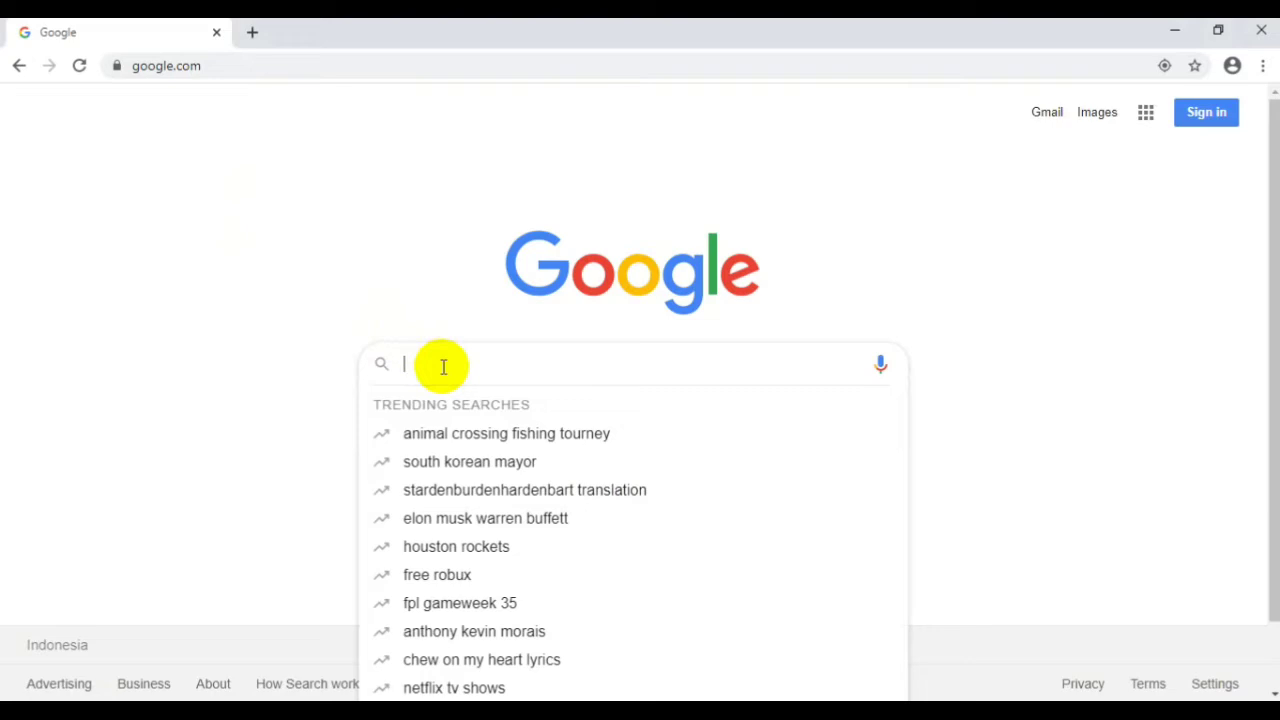
- Search Google for "drive" and open the My Drive result
{"action": "type", "text": "drive"}
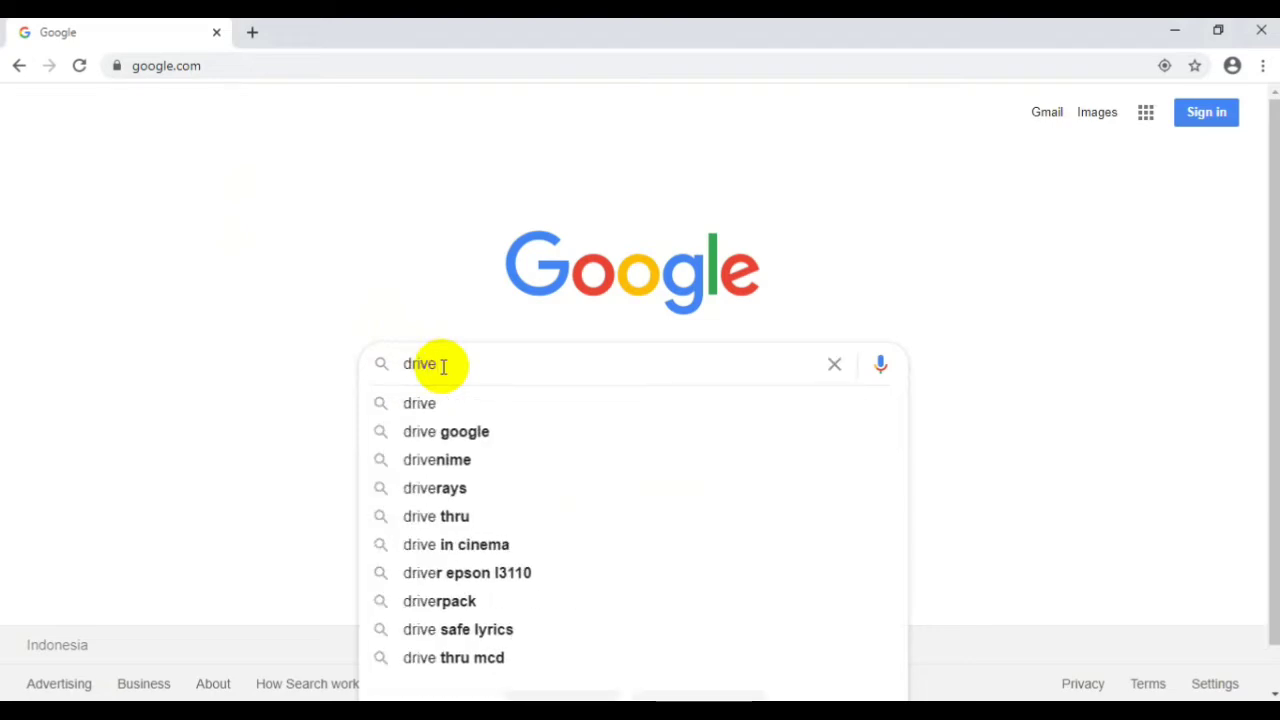
{"action": "left_click", "coordinate": [1147, 116]}
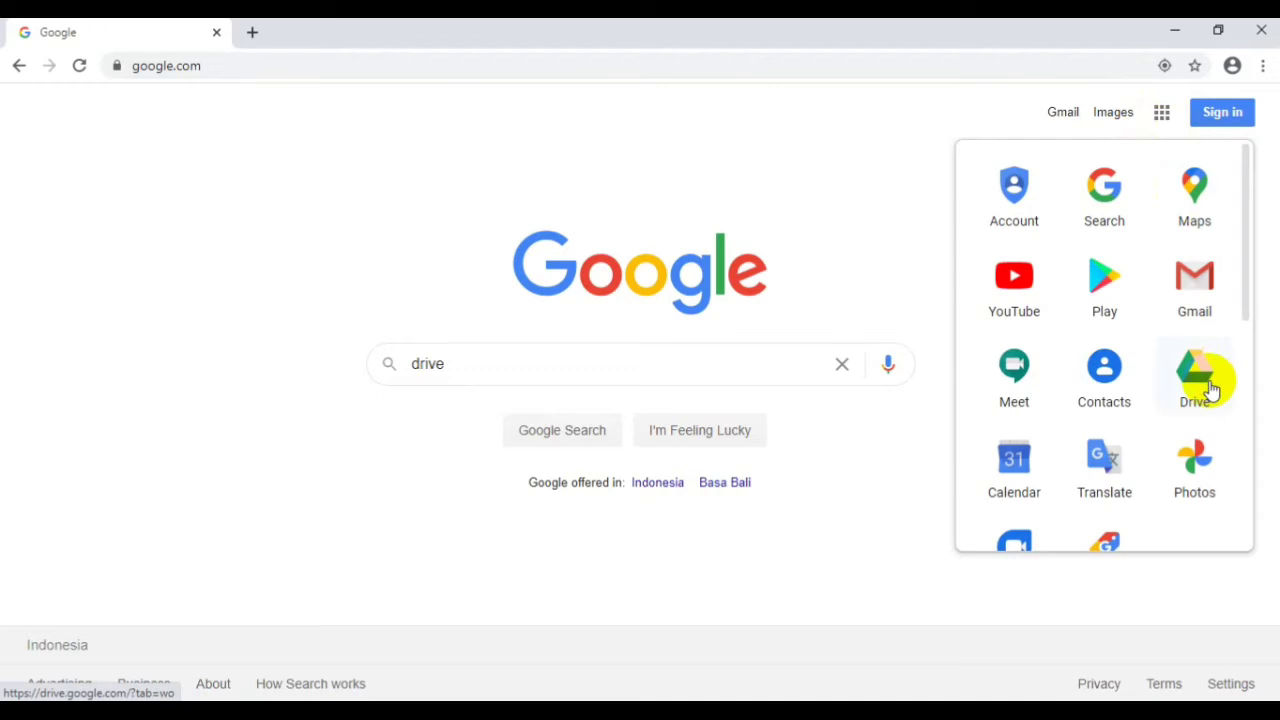
{"action": "left_click", "coordinate": [538, 364]}
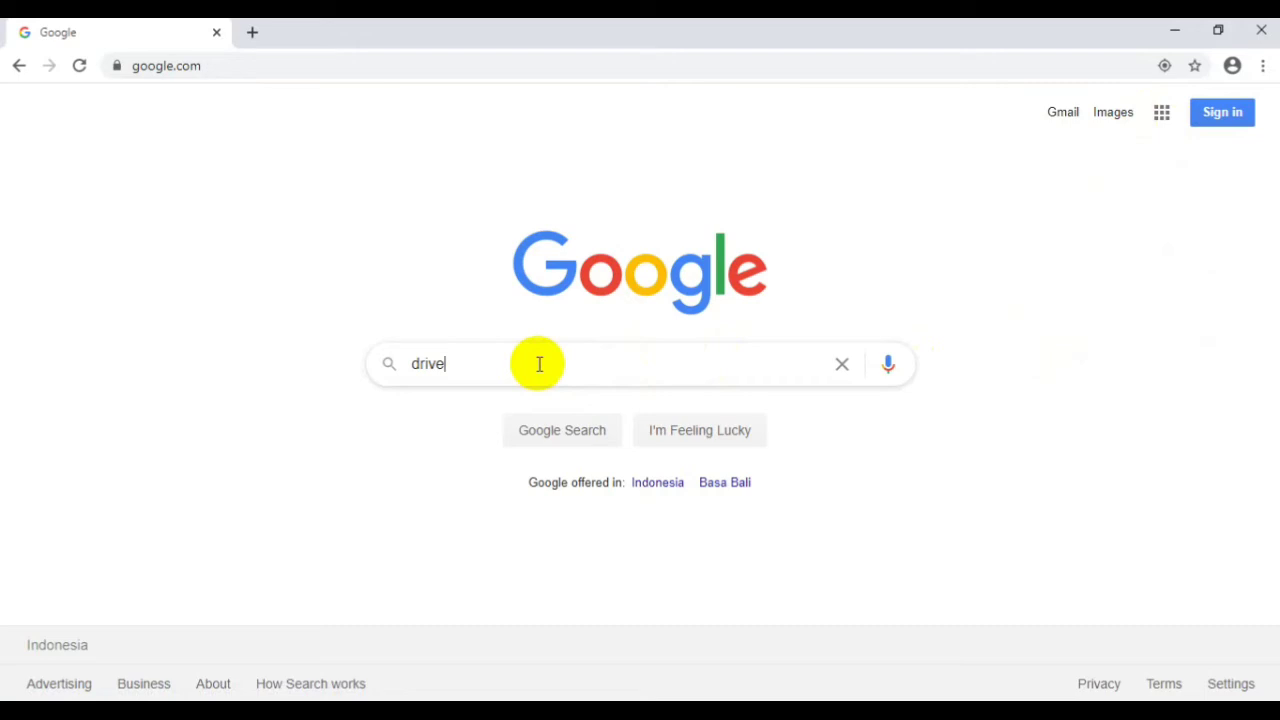
{"action": "key", "text": "Return"}
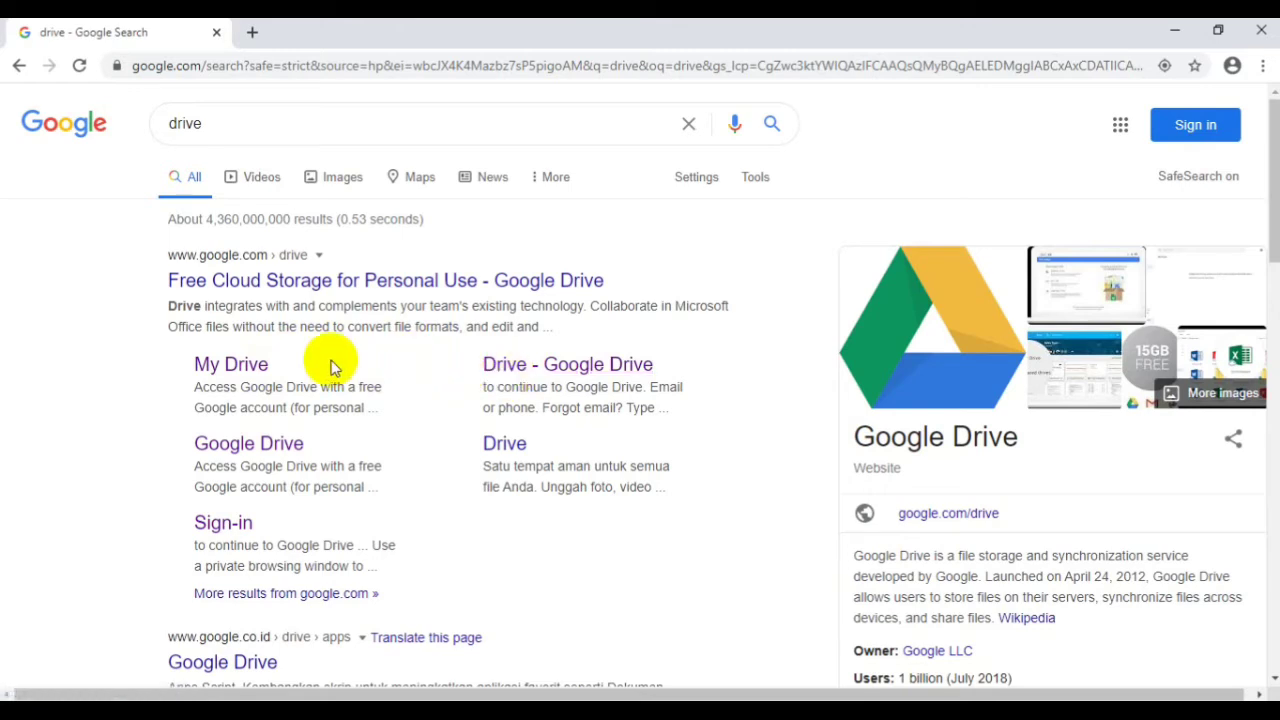
{"action": "left_click", "coordinate": [210, 368]}
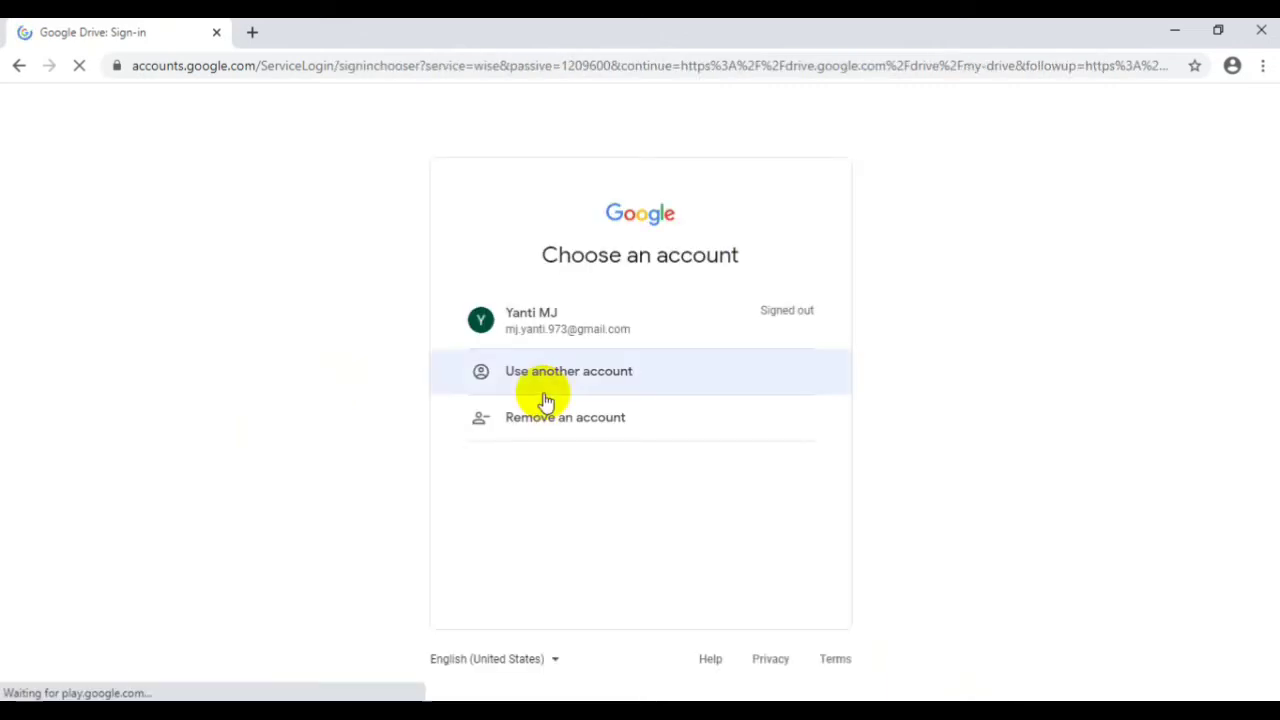
- Sign in to Google Drive with the remembered account by entering the account password
{"action": "left_click", "coordinate": [586, 322]}
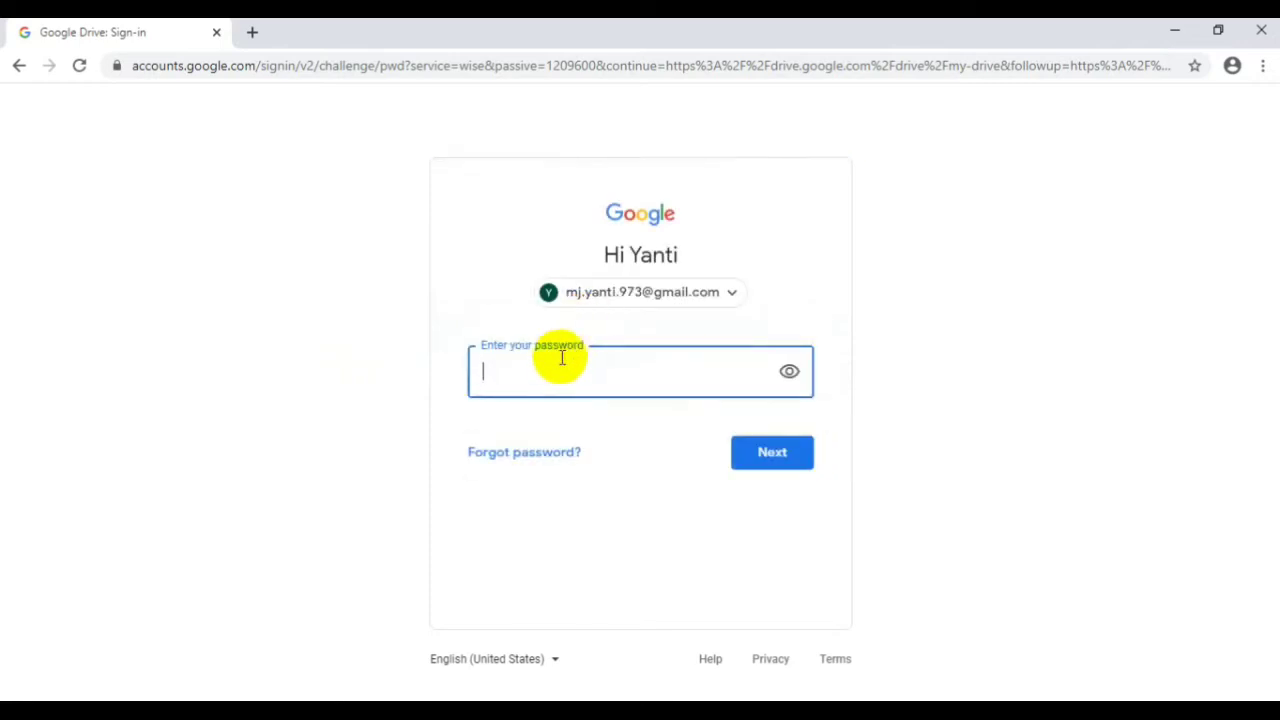
{"action": "type", "text": "••"}
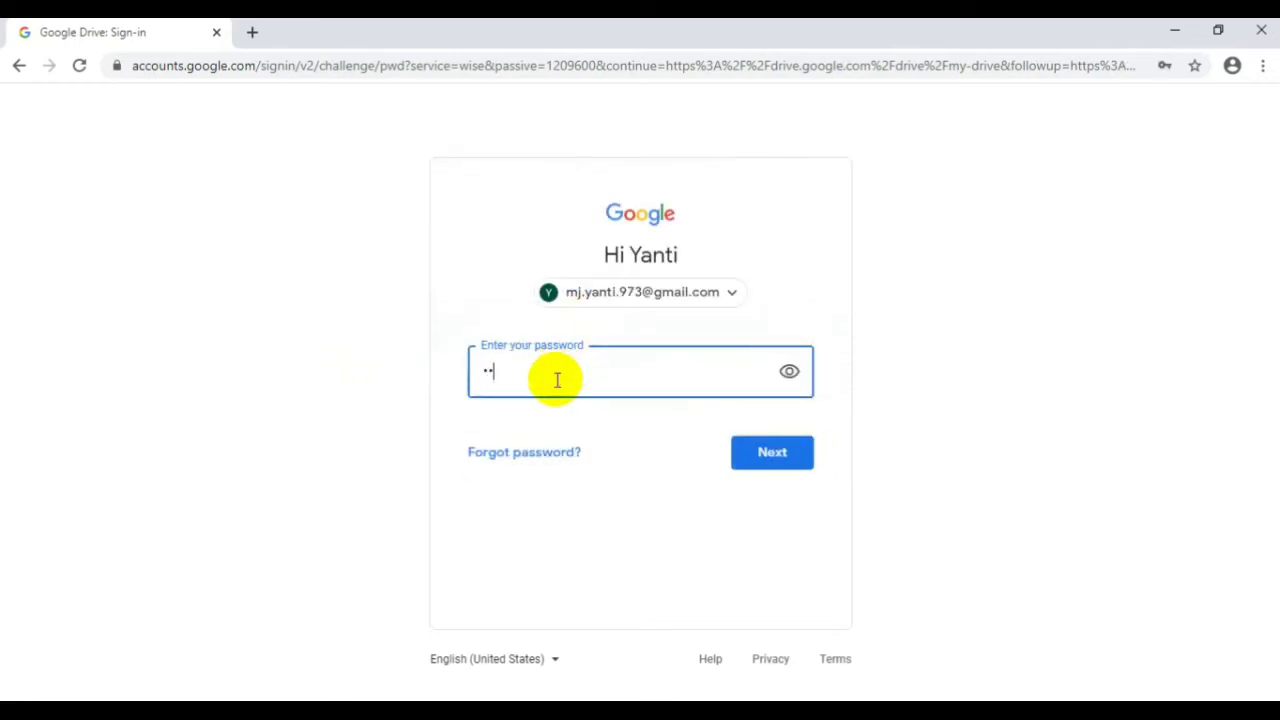
{"action": "type", "text": "••"}
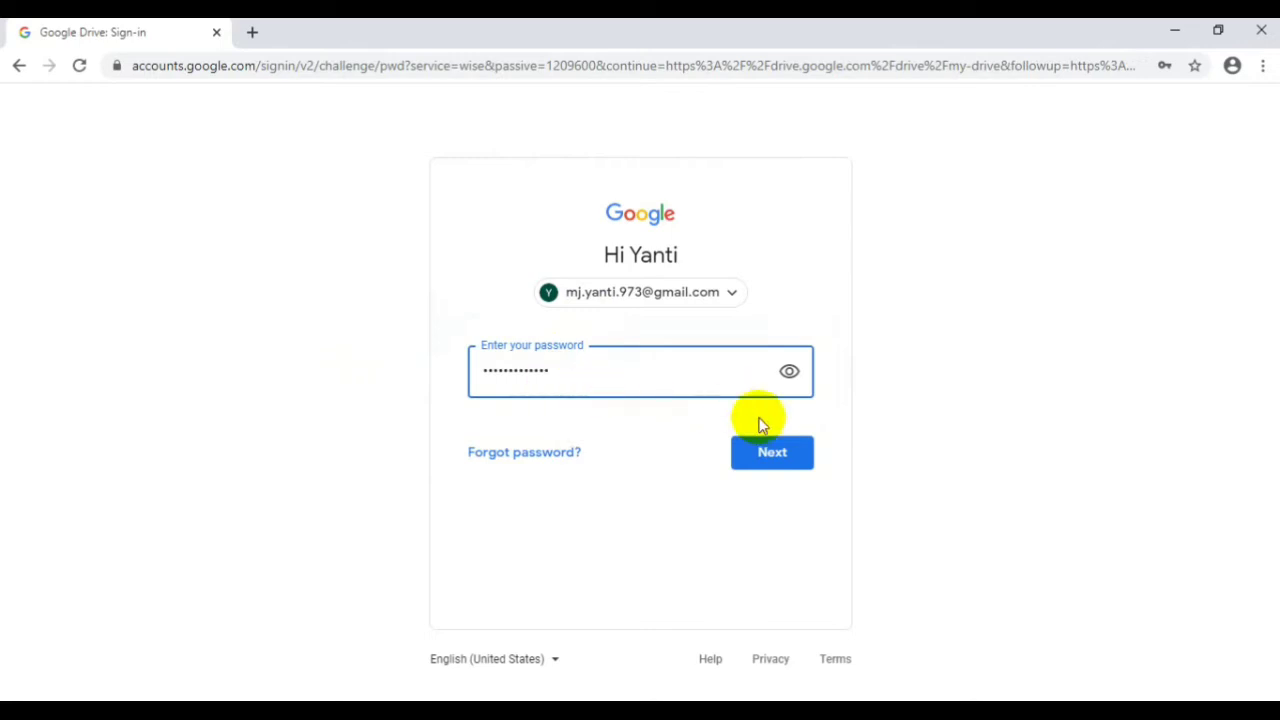
{"action": "left_click", "coordinate": [772, 452]}
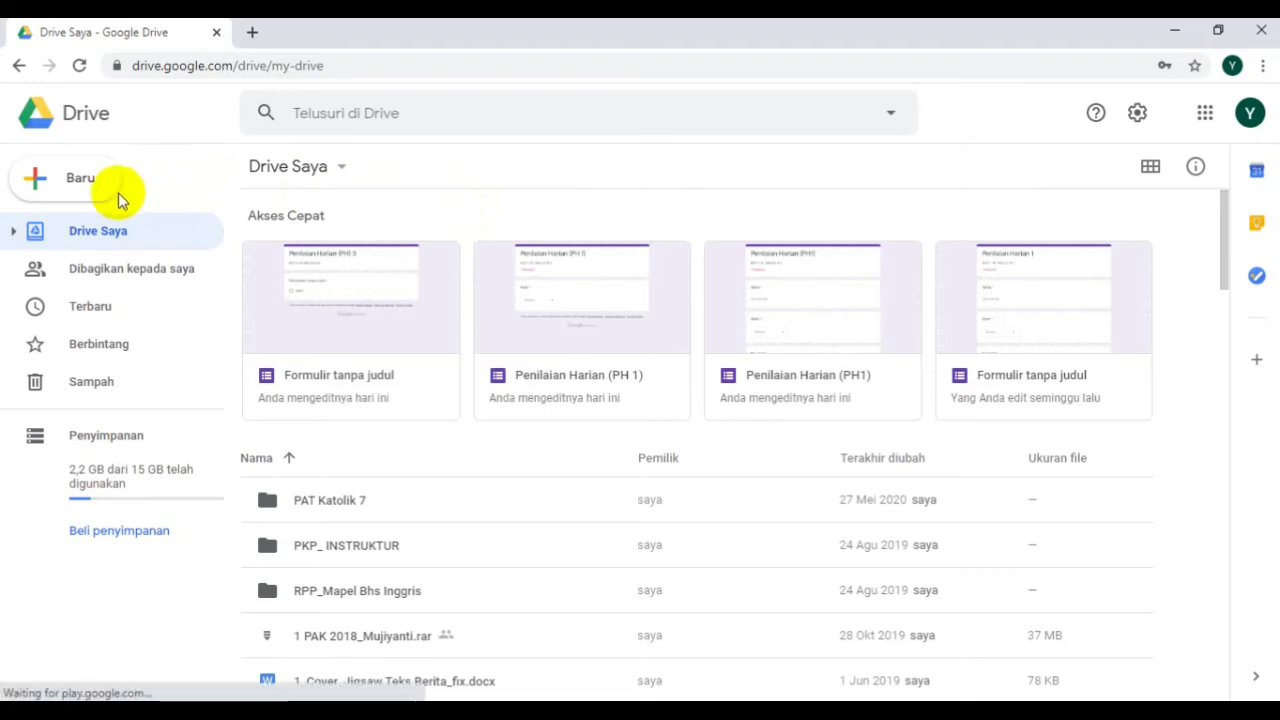
- Create a new blank Google Formulir file from Drive
{"action": "left_click", "coordinate": [36, 184]}
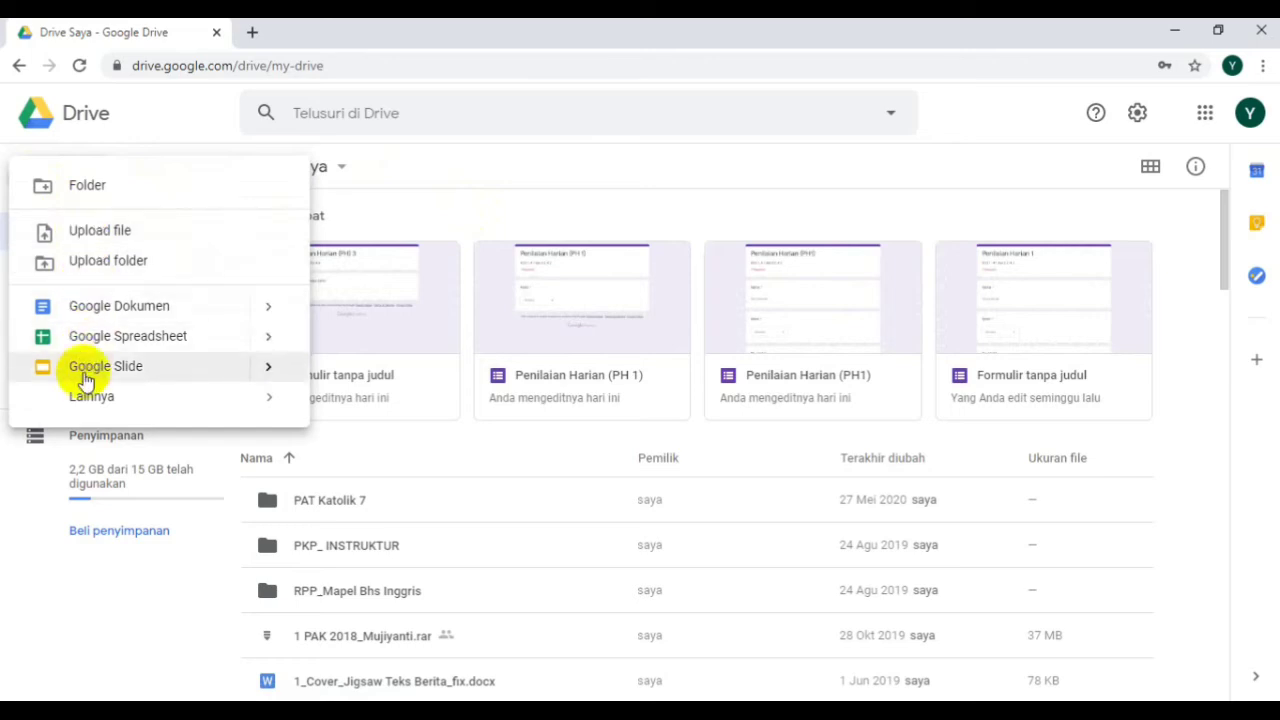
{"action": "mouse_move", "coordinate": [87, 402]}
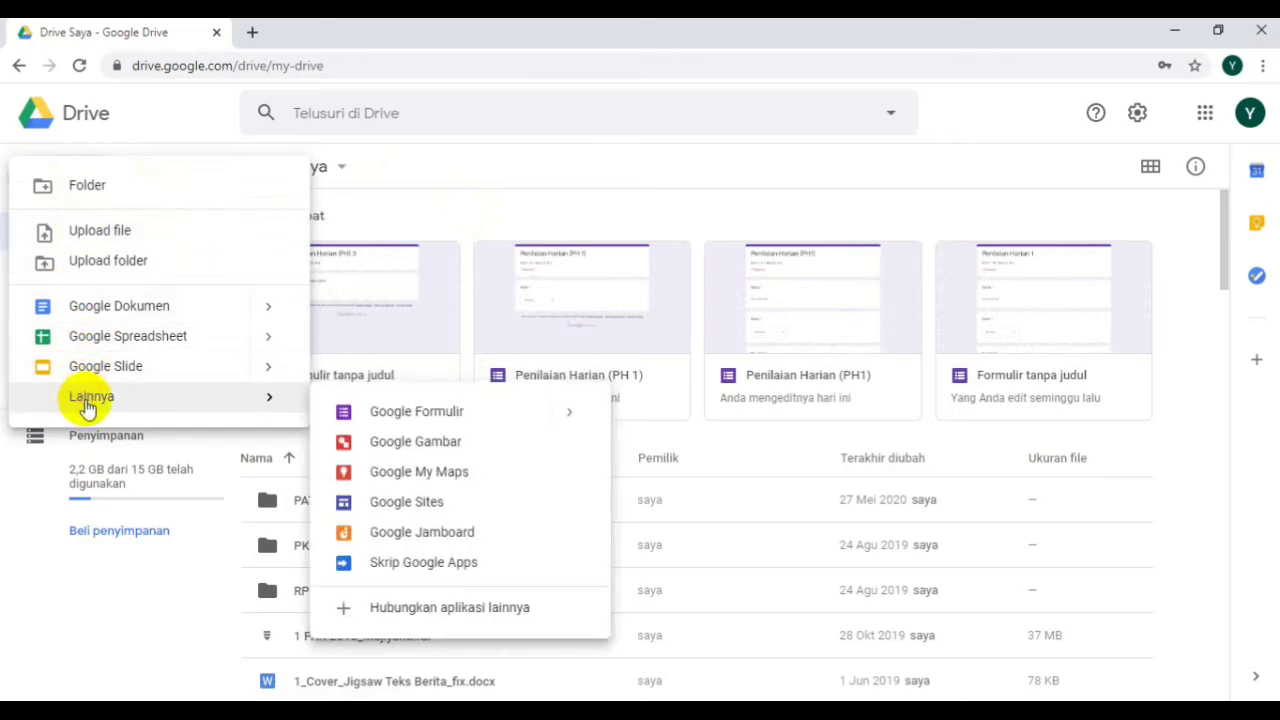
{"action": "left_click", "coordinate": [437, 418]}
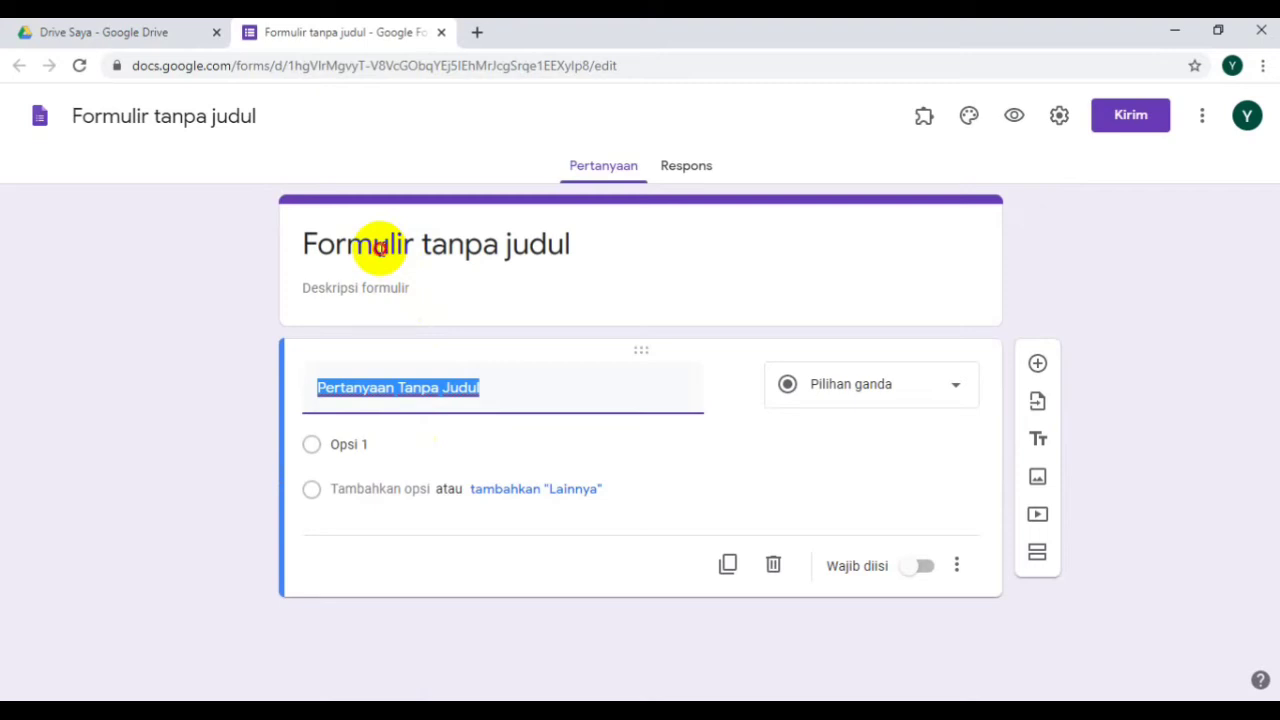
- Set the form's title to "Penilaian Harian (PH) 3"
{"action": "left_click", "coordinate": [380, 247]}
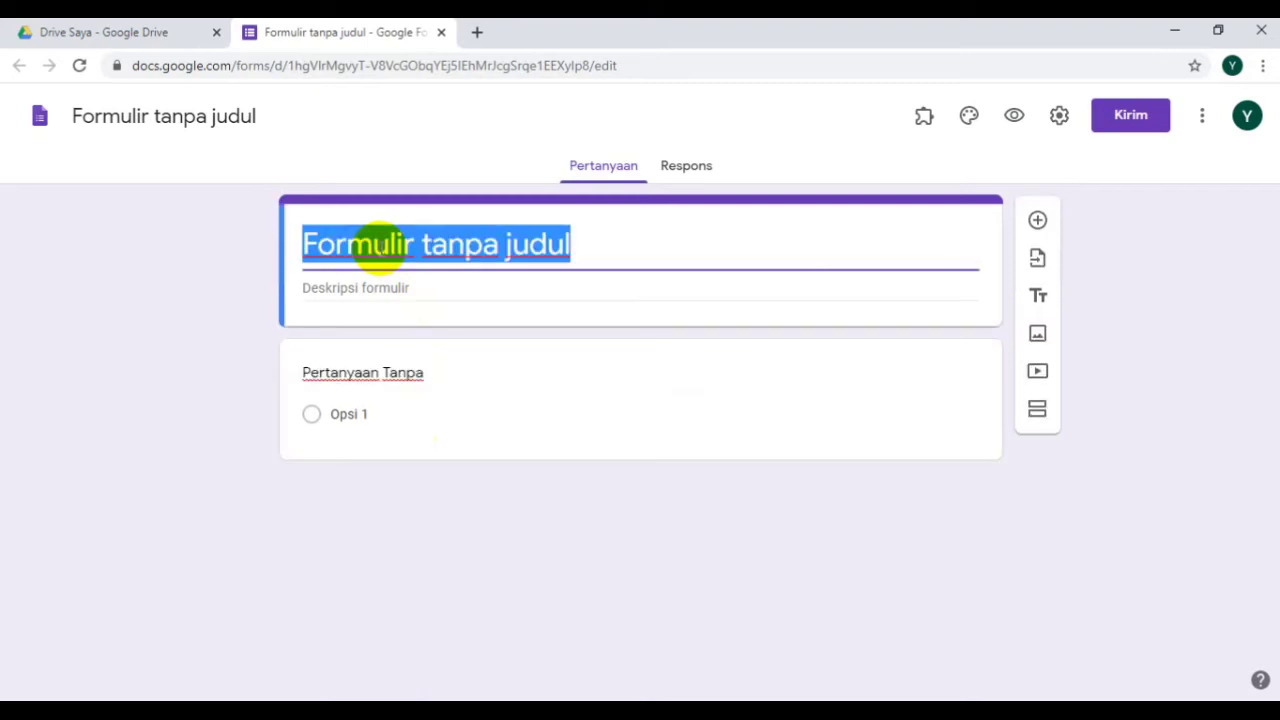
{"action": "type", "text": "Penila"}
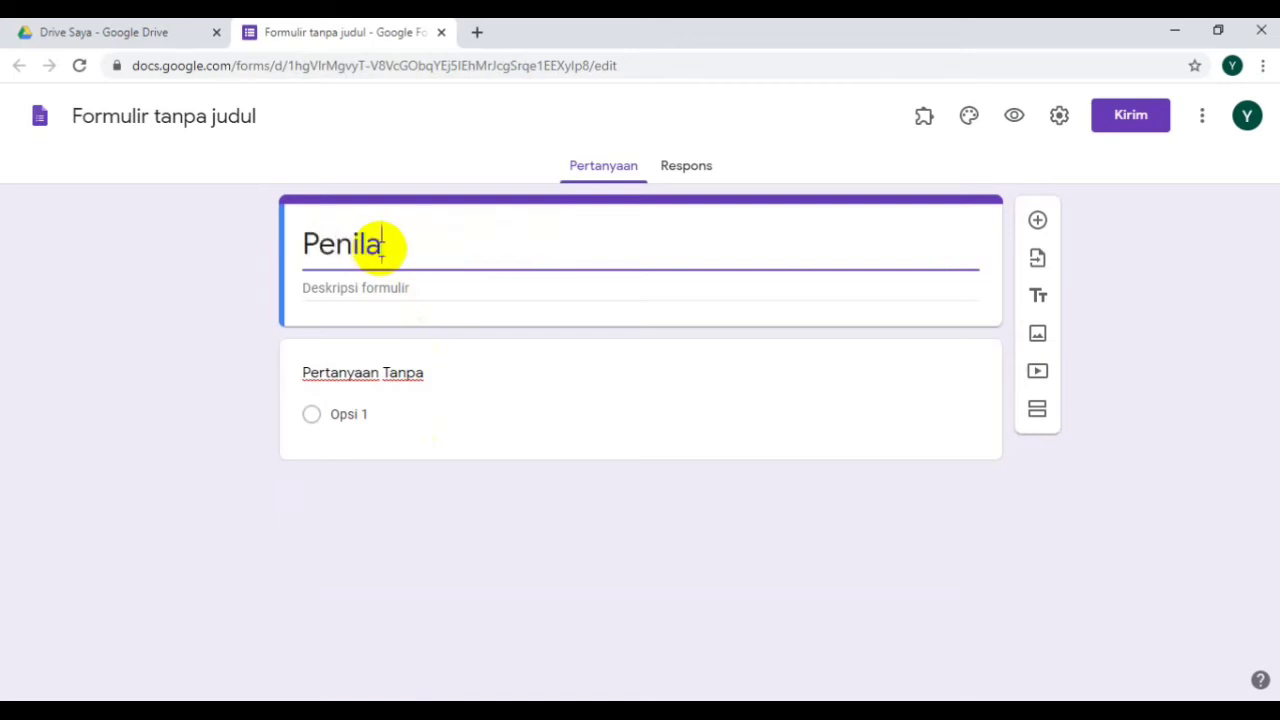
{"action": "type", "text": "ian Hari"}
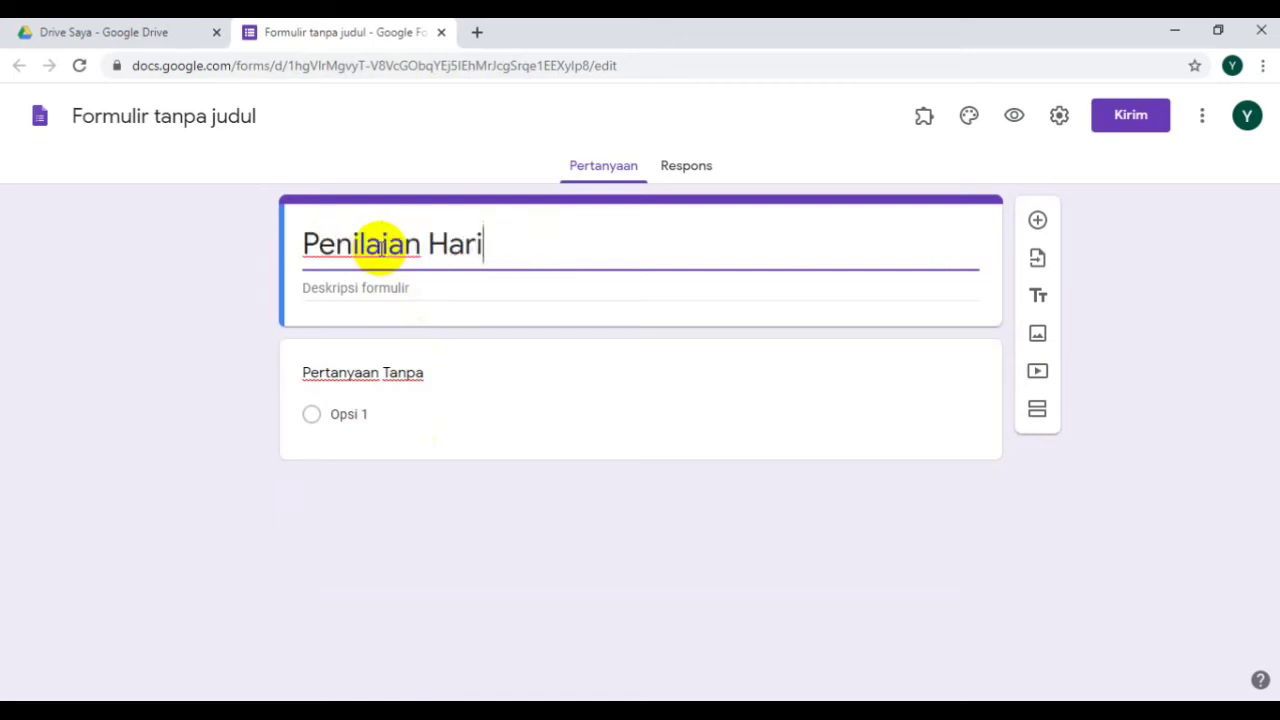
{"action": "type", "text": "an ("}
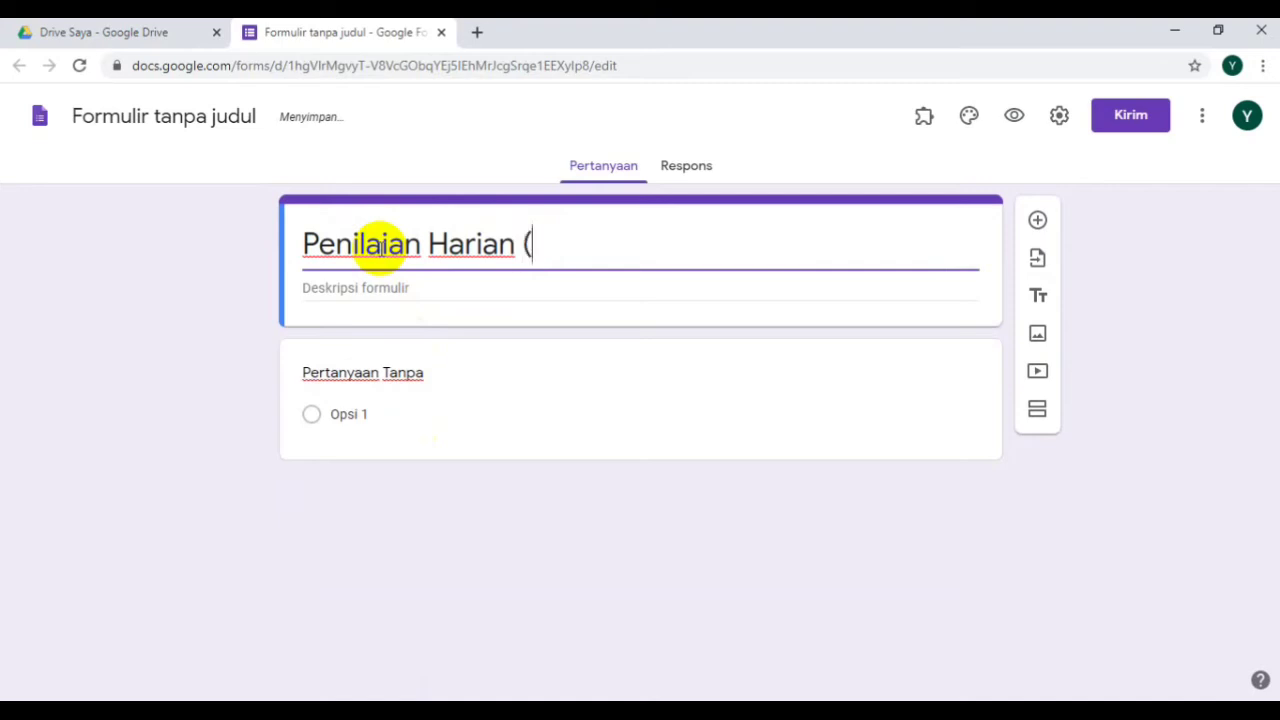
{"action": "type", "text": "PH) 3"}
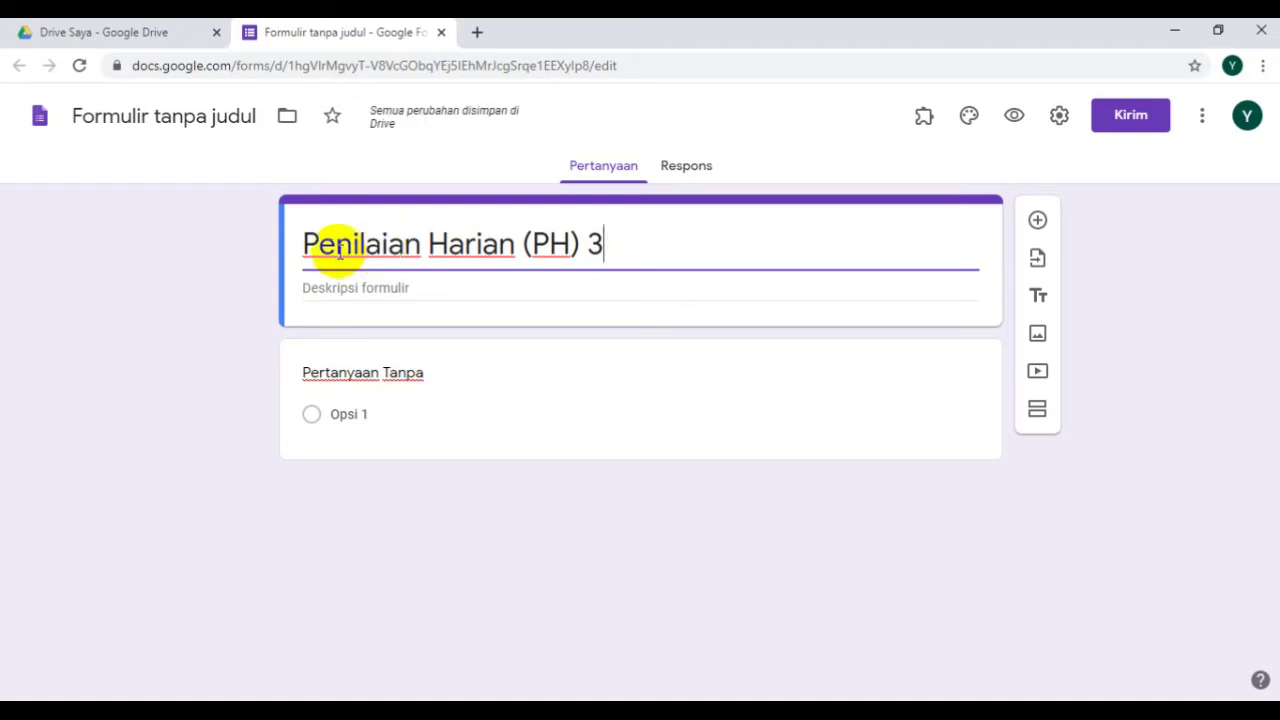
- Enter "KD 3.5, 4.5 dan 3.6, 4.6" as the form description
{"action": "left_click", "coordinate": [339, 285]}
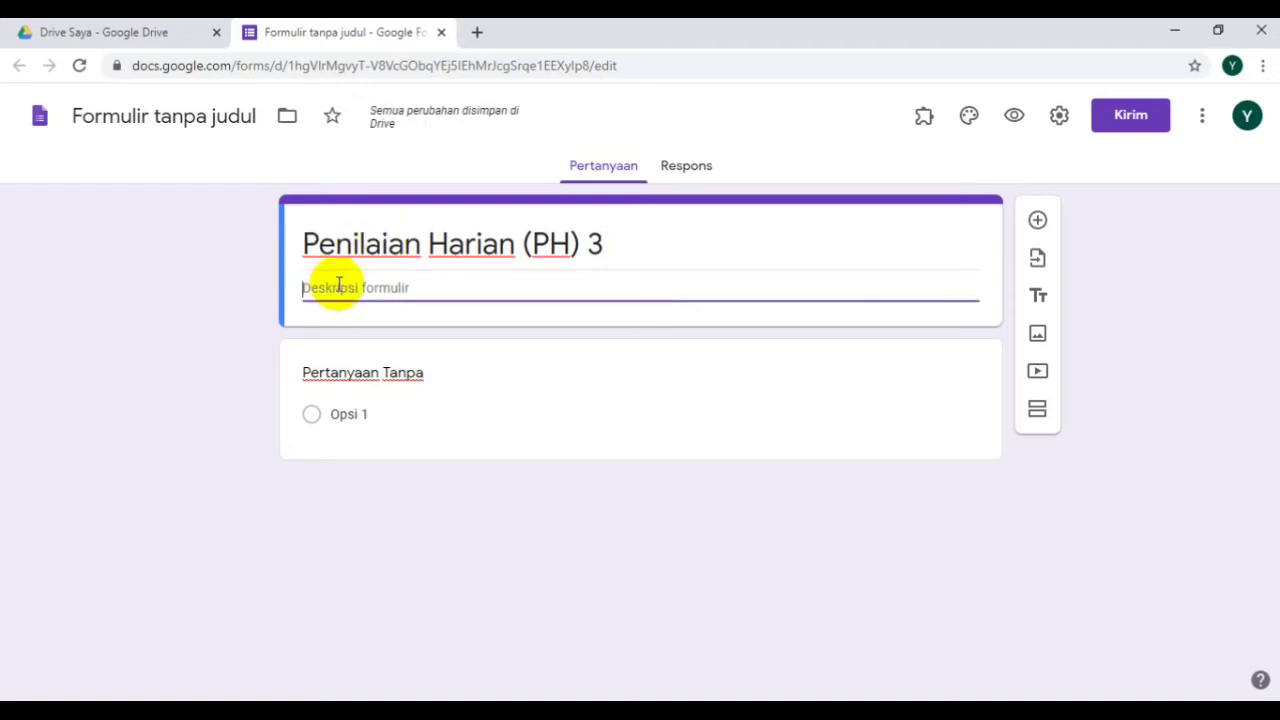
{"action": "key", "text": "Caps_Lock"}
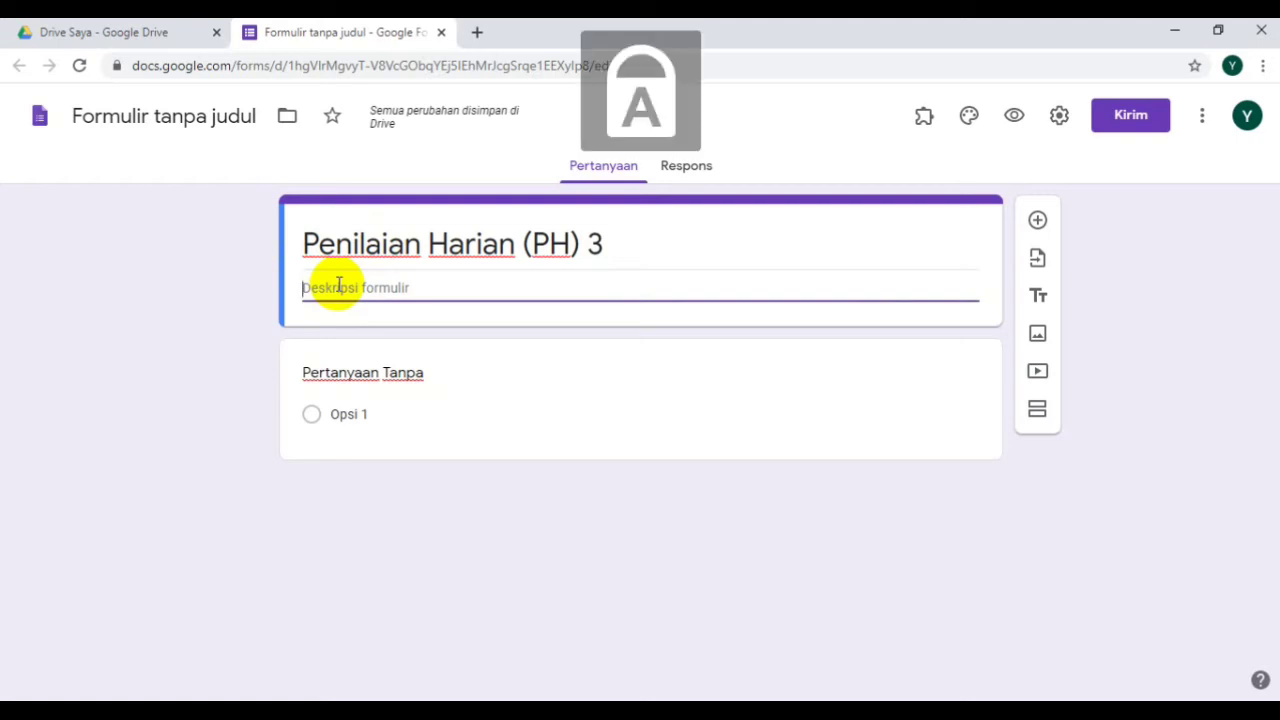
{"action": "type", "text": "KD"}
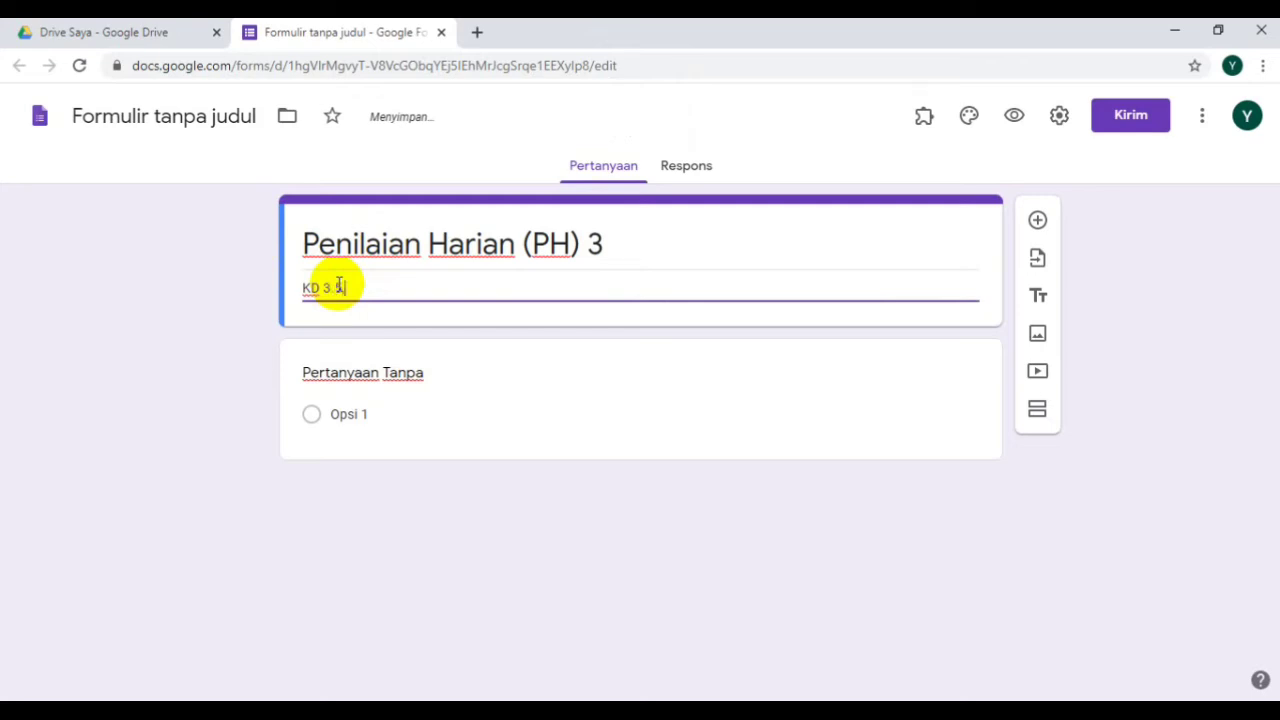
{"action": "type", "text": "3.5 4.5"}
{"action": "key", "text": "Caps_Lock"}
{"action": "type", "text": "dan 3.6, 4.6"}
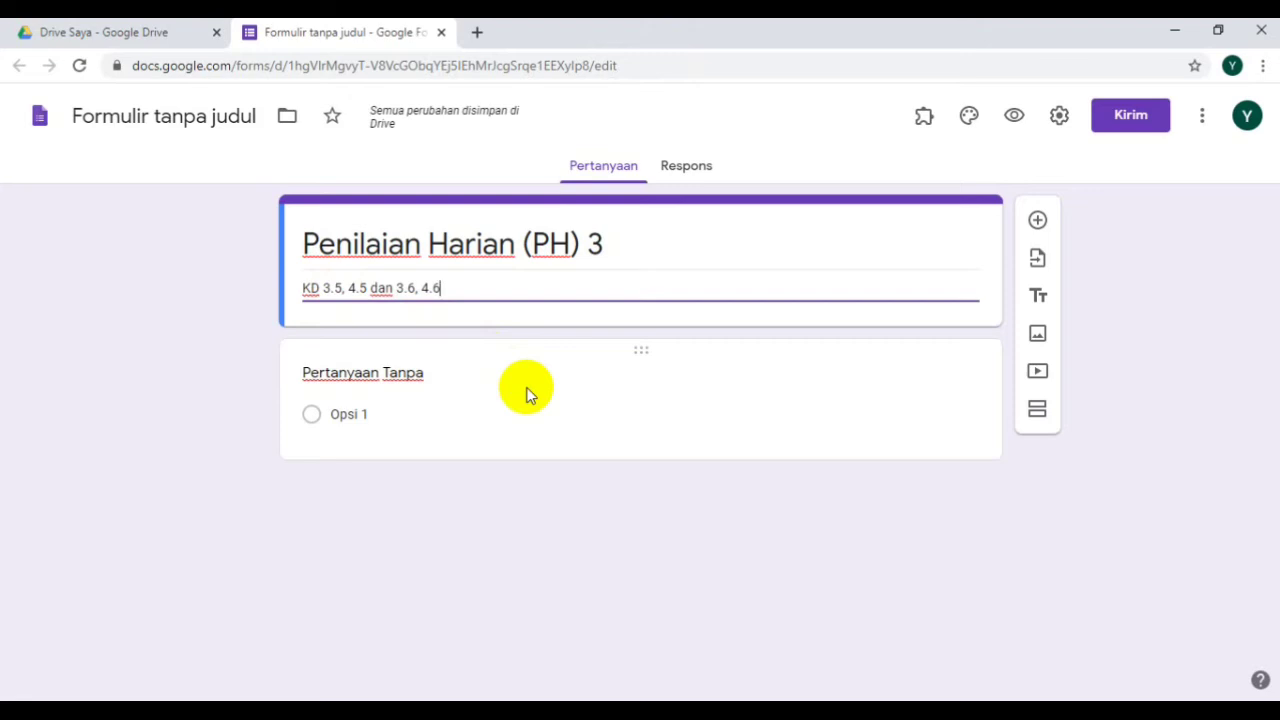
- Title the first question "Nma" and make answering it required
{"action": "left_click", "coordinate": [364, 370]}
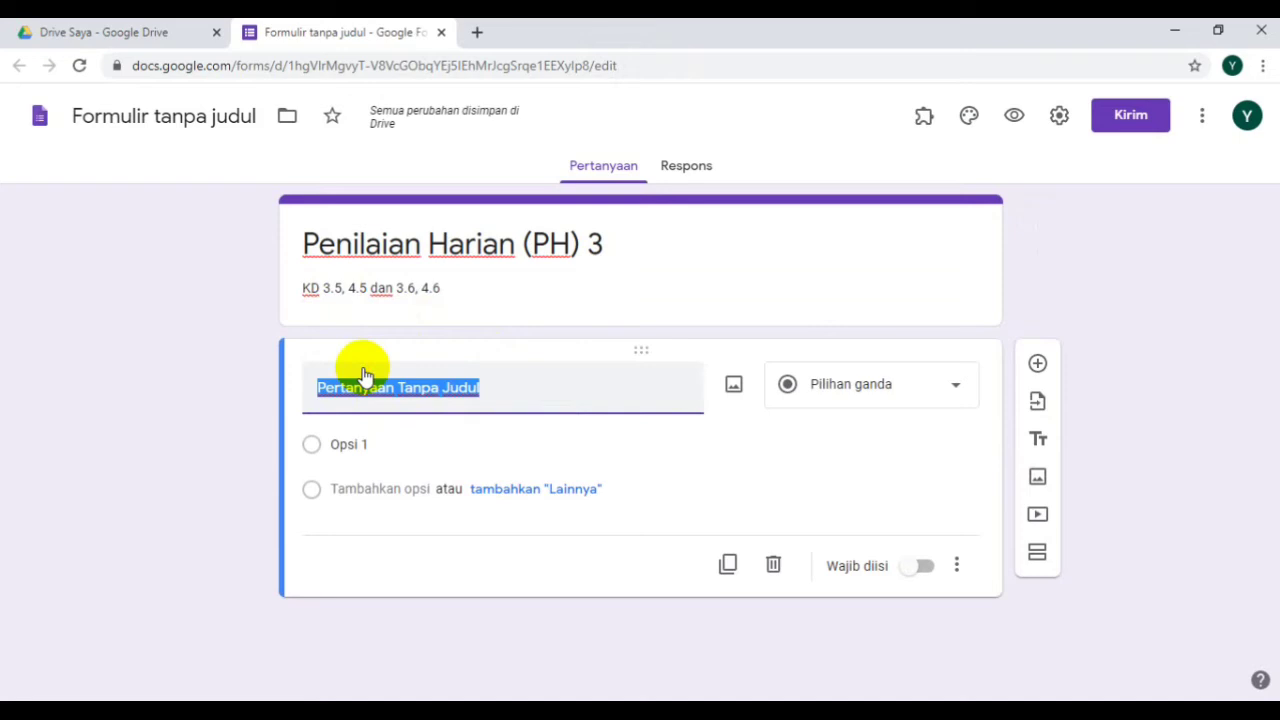
{"action": "key", "text": "Caps_Lock"}
{"action": "type", "text": "N"}
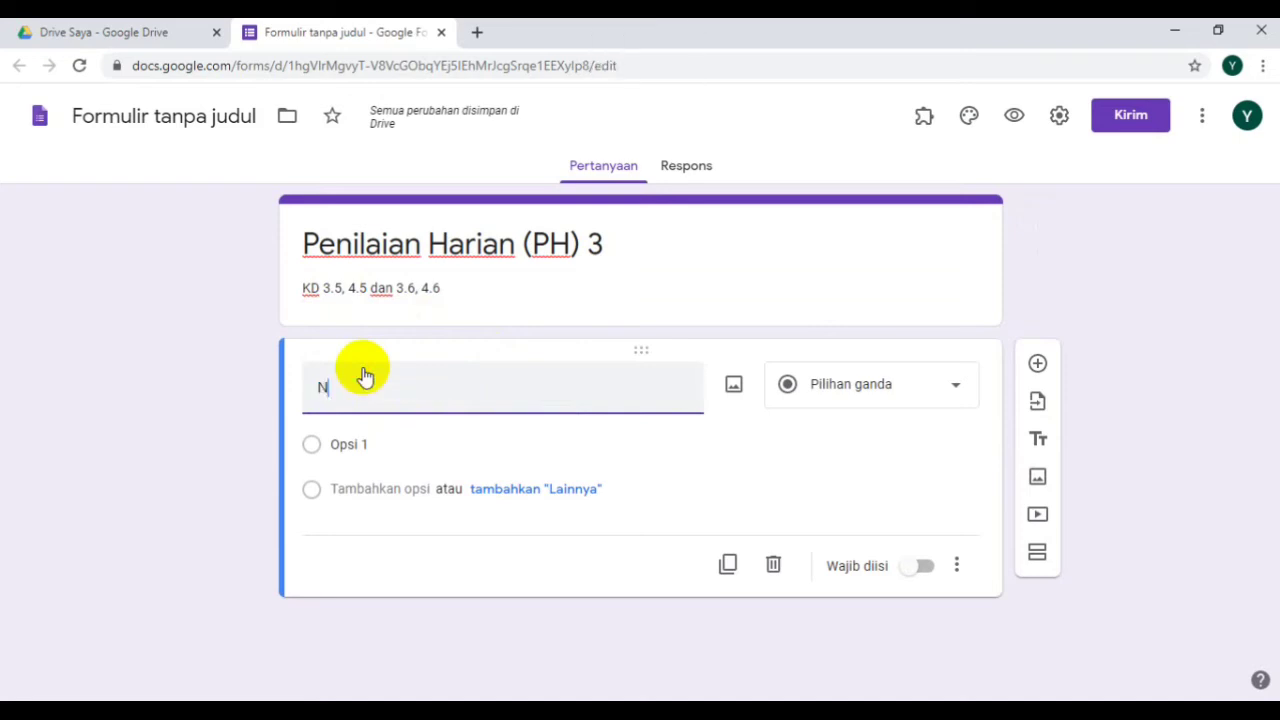
{"action": "key", "text": "Caps_Lock"}
{"action": "type", "text": "ma"}
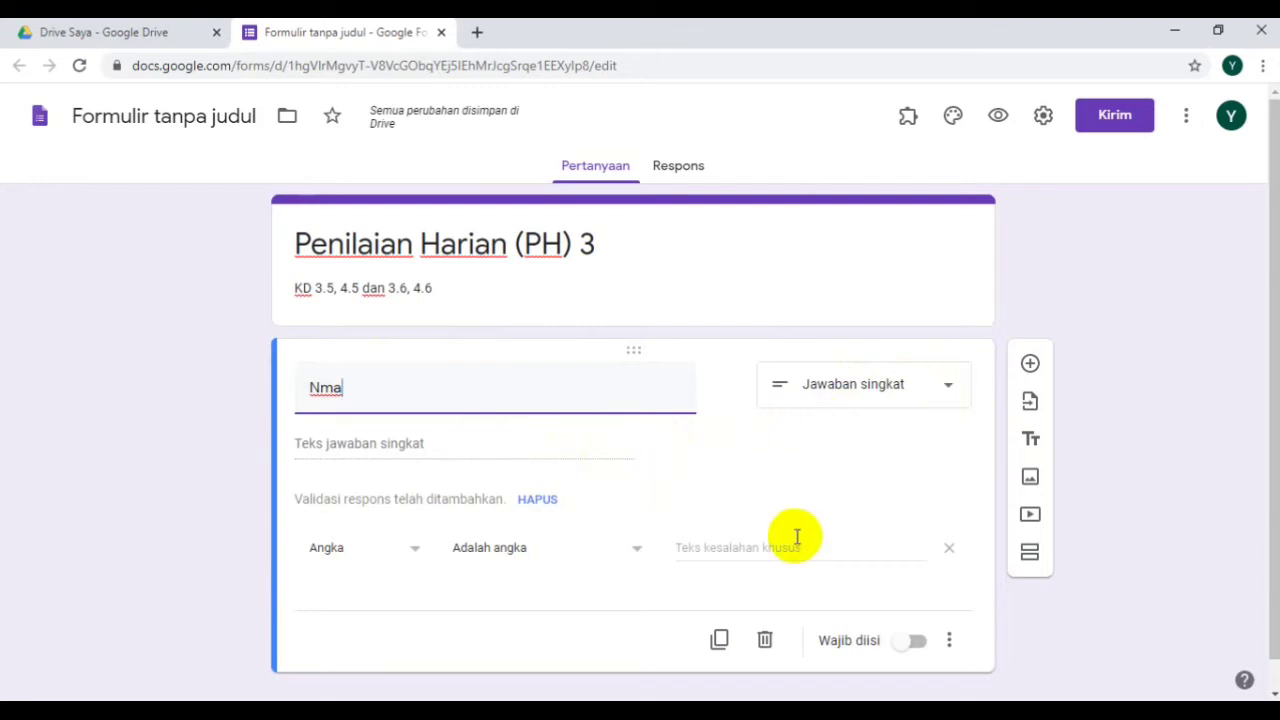
{"action": "left_click", "coordinate": [910, 645]}
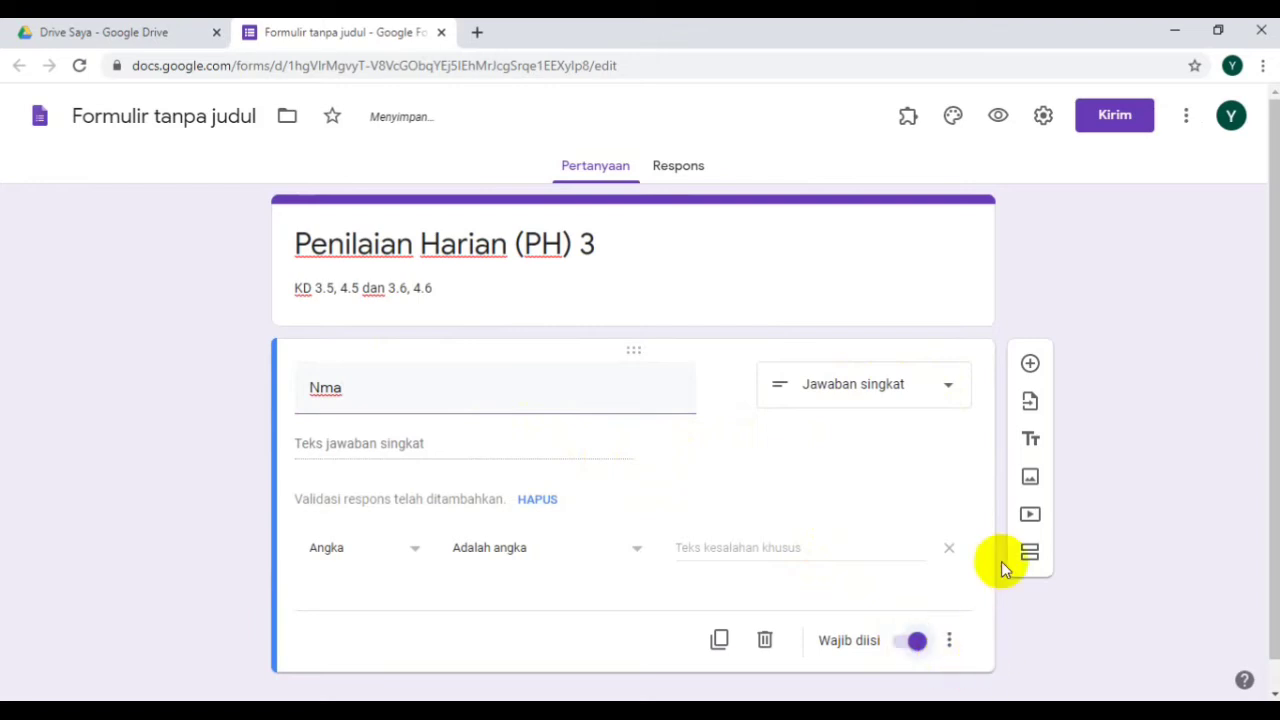
- Correct the first question's title to "Nama" and remove its response validation
{"action": "double_click", "coordinate": [322, 388]}
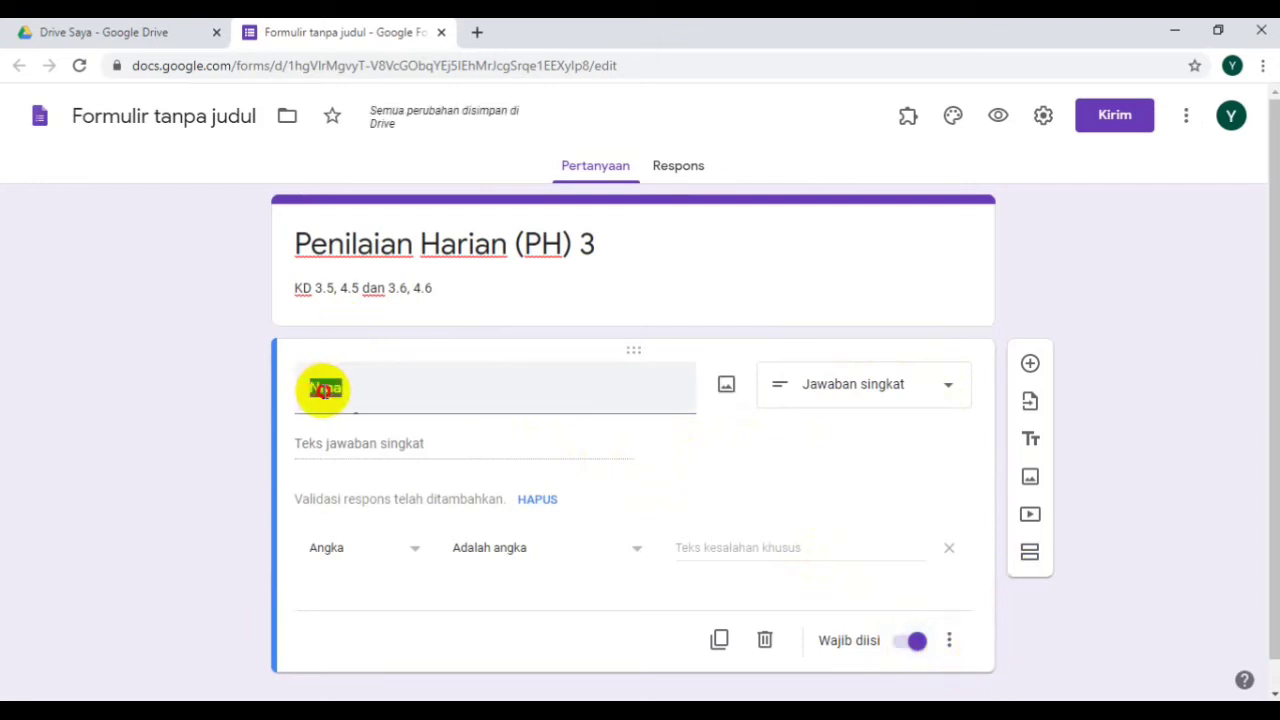
{"action": "left_click", "coordinate": [320, 390]}
{"action": "type", "text": "a"}
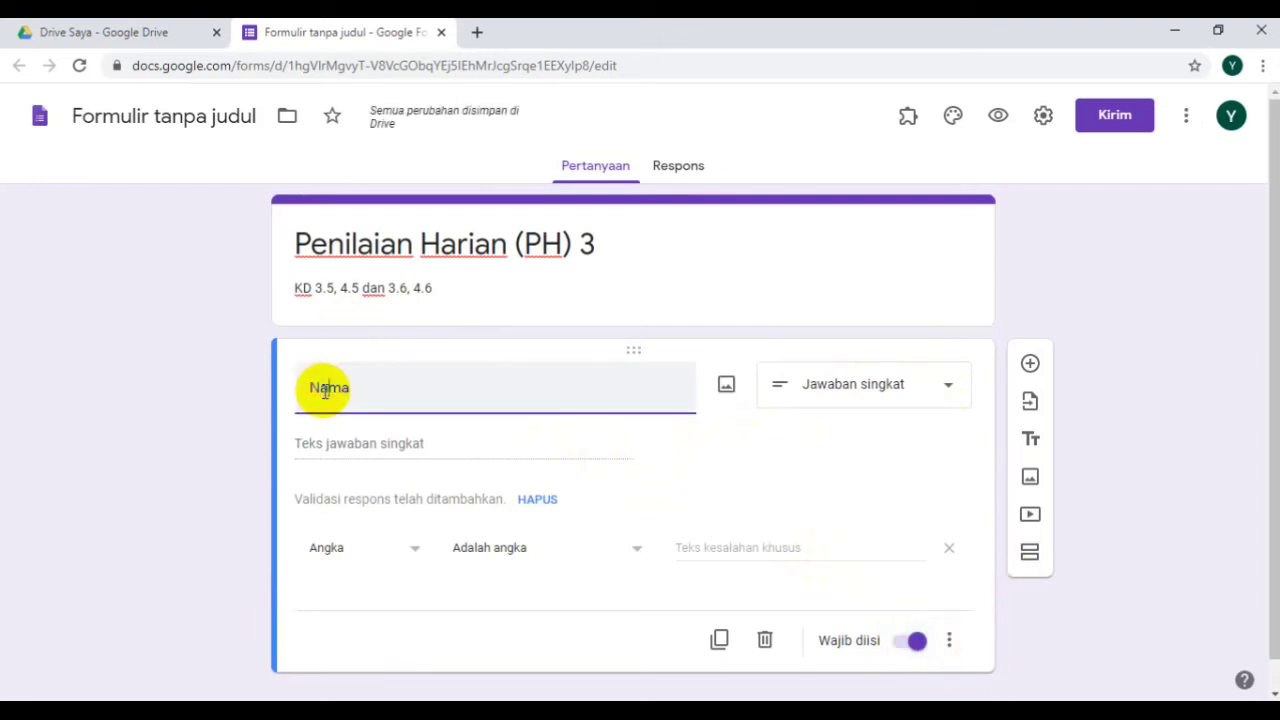
{"action": "left_click", "coordinate": [537, 499]}
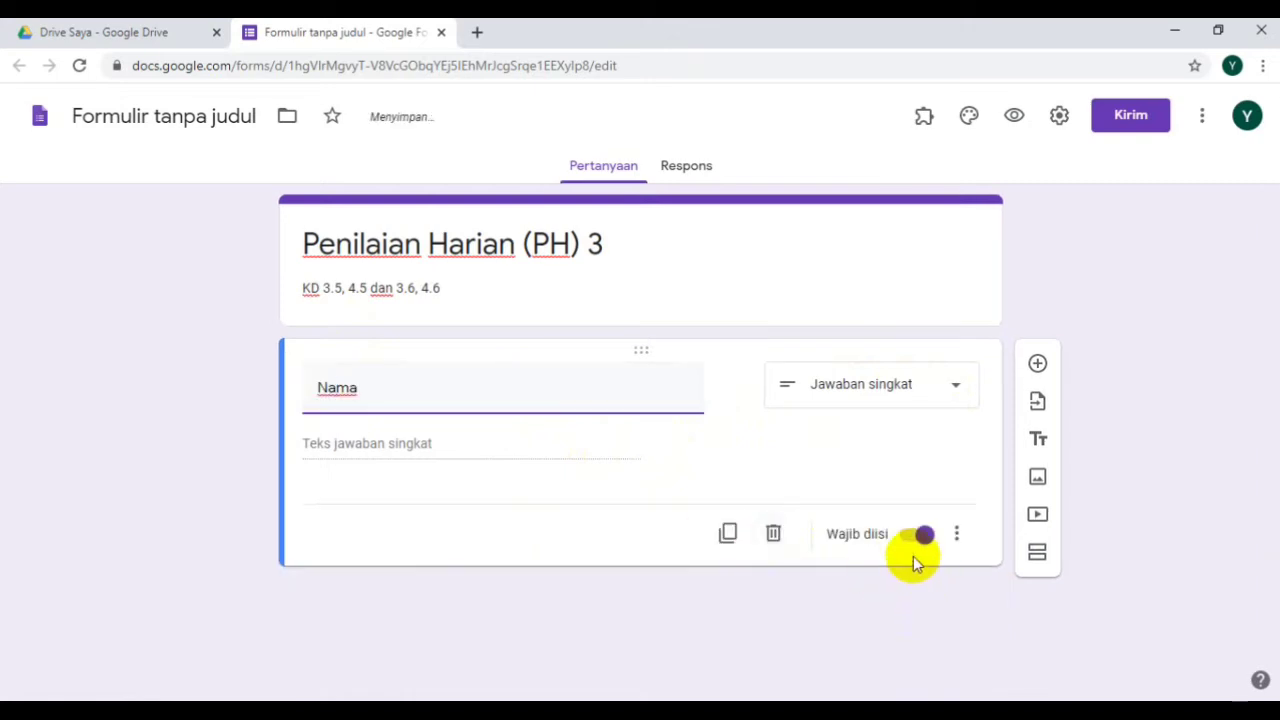
- Add a second question below Nama and title it "Kelas"
{"action": "left_click", "coordinate": [1037, 366]}
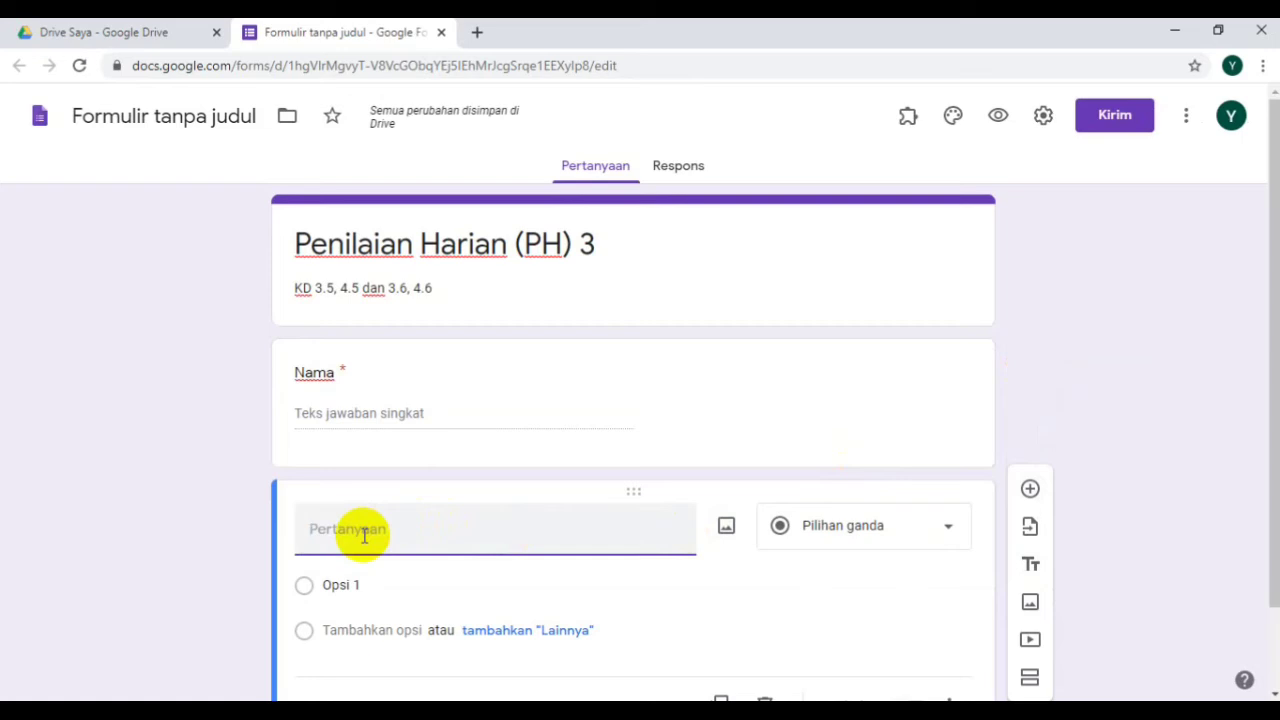
{"action": "key", "text": "Caps_Lock"}
{"action": "key", "text": "Caps_Lock"}
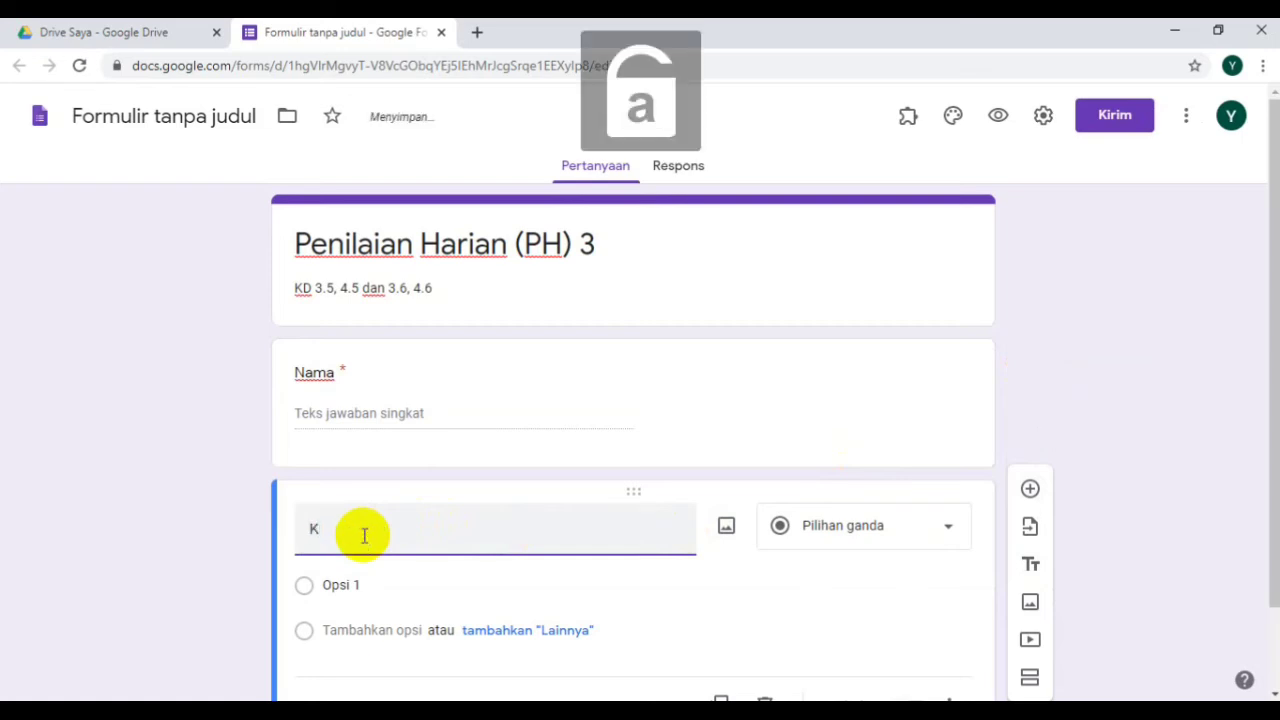
{"action": "type", "text": "la"}
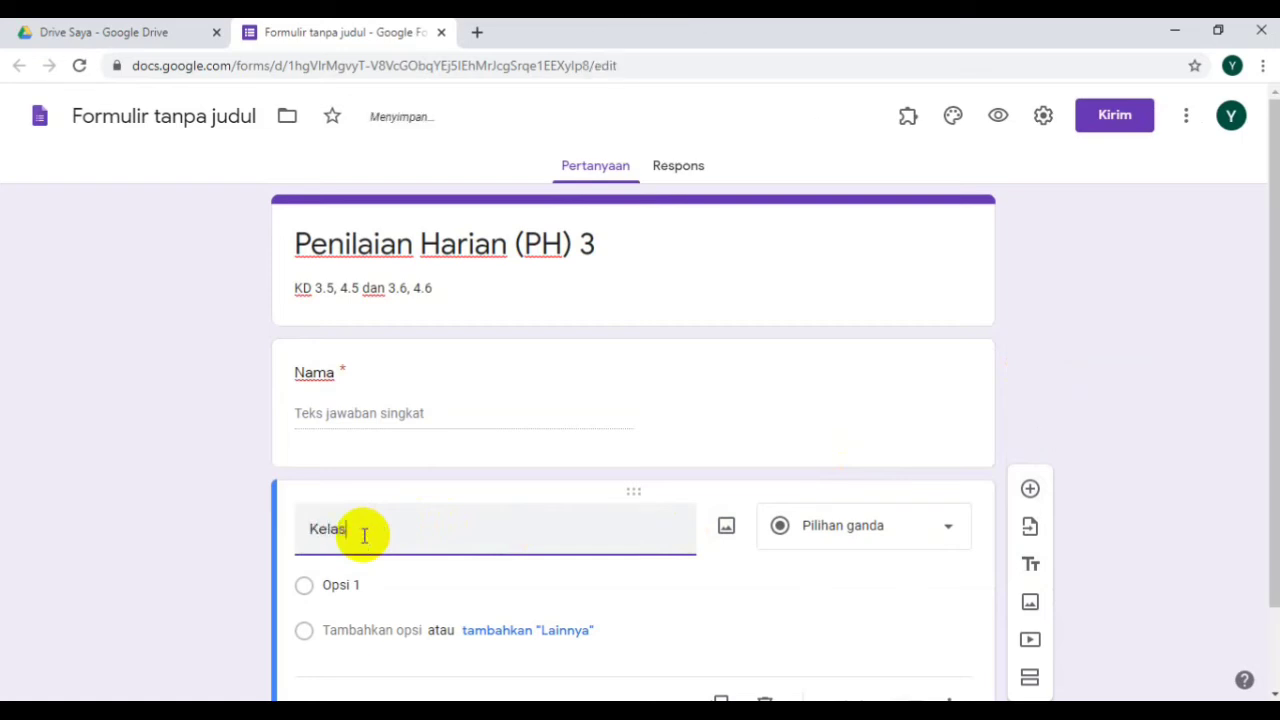
{"action": "type", "text": "s"}
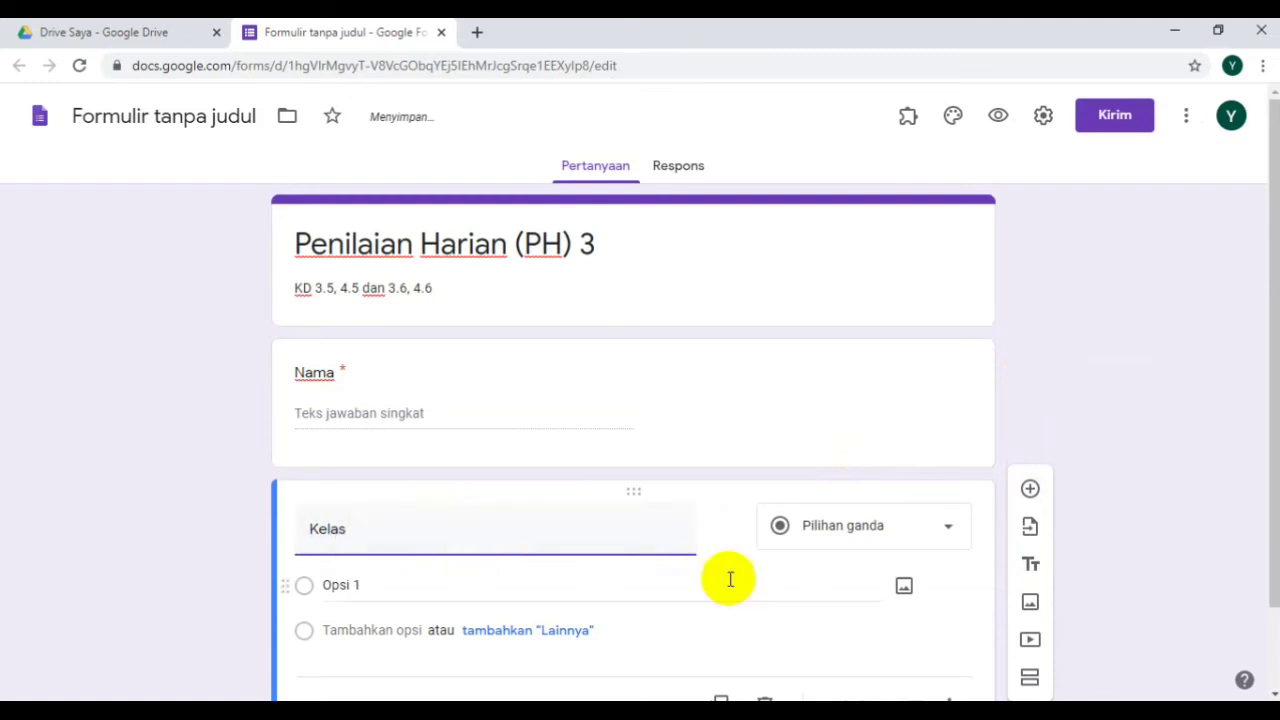
- Change the Kelas question to the drop-down type and enter the options 7A, 7B and 7C
{"action": "left_click", "coordinate": [947, 530]}
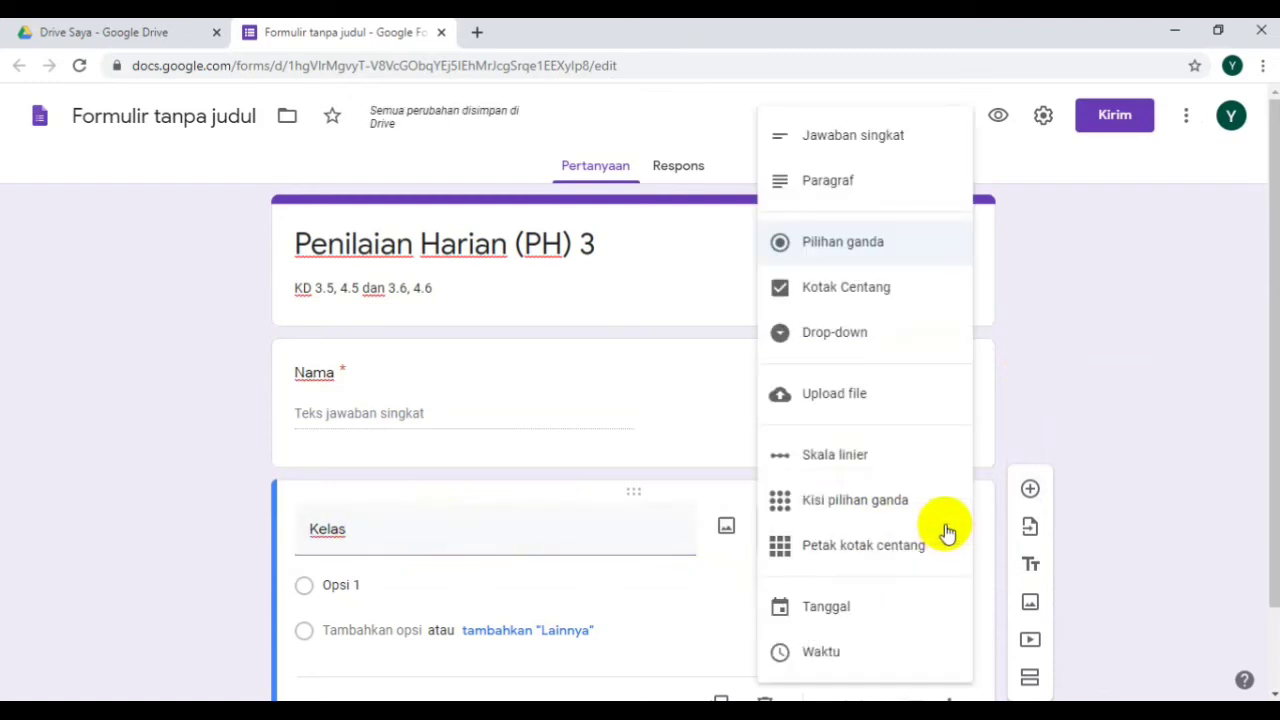
{"action": "left_click", "coordinate": [838, 340]}
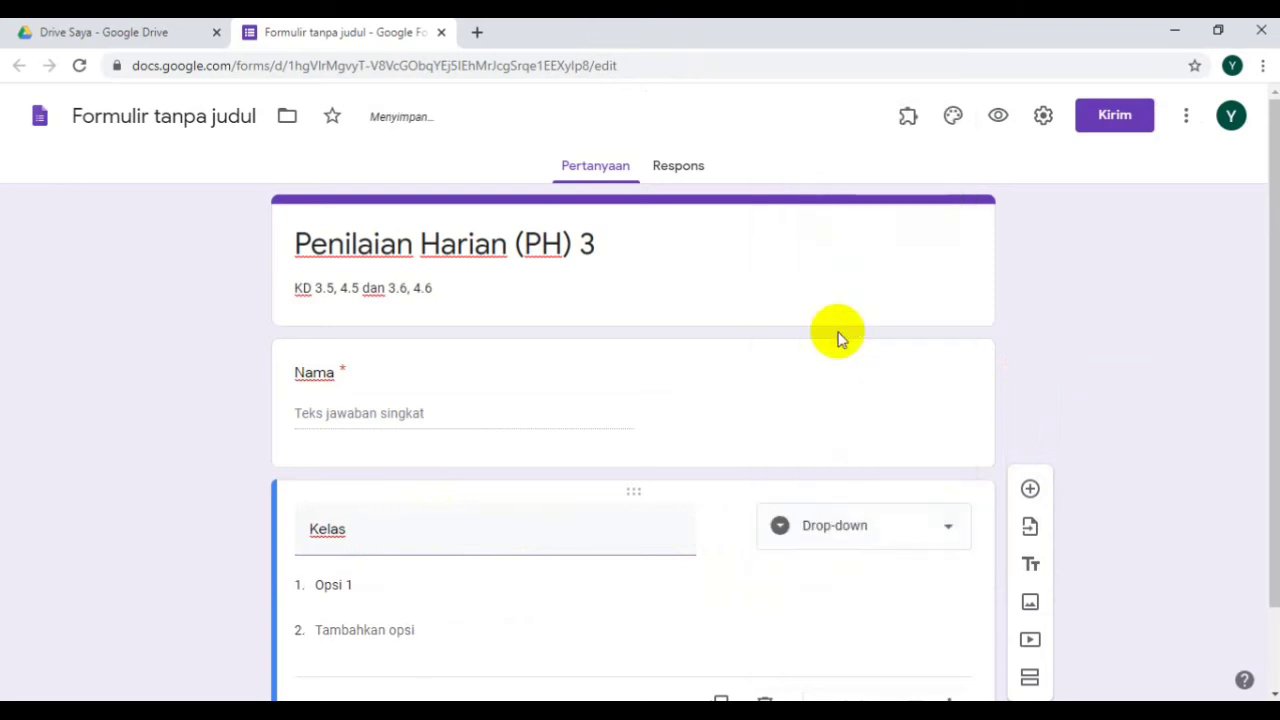
{"action": "left_click", "coordinate": [330, 585]}
{"action": "key", "text": "Caps_Lock"}
{"action": "type", "text": "7A"}
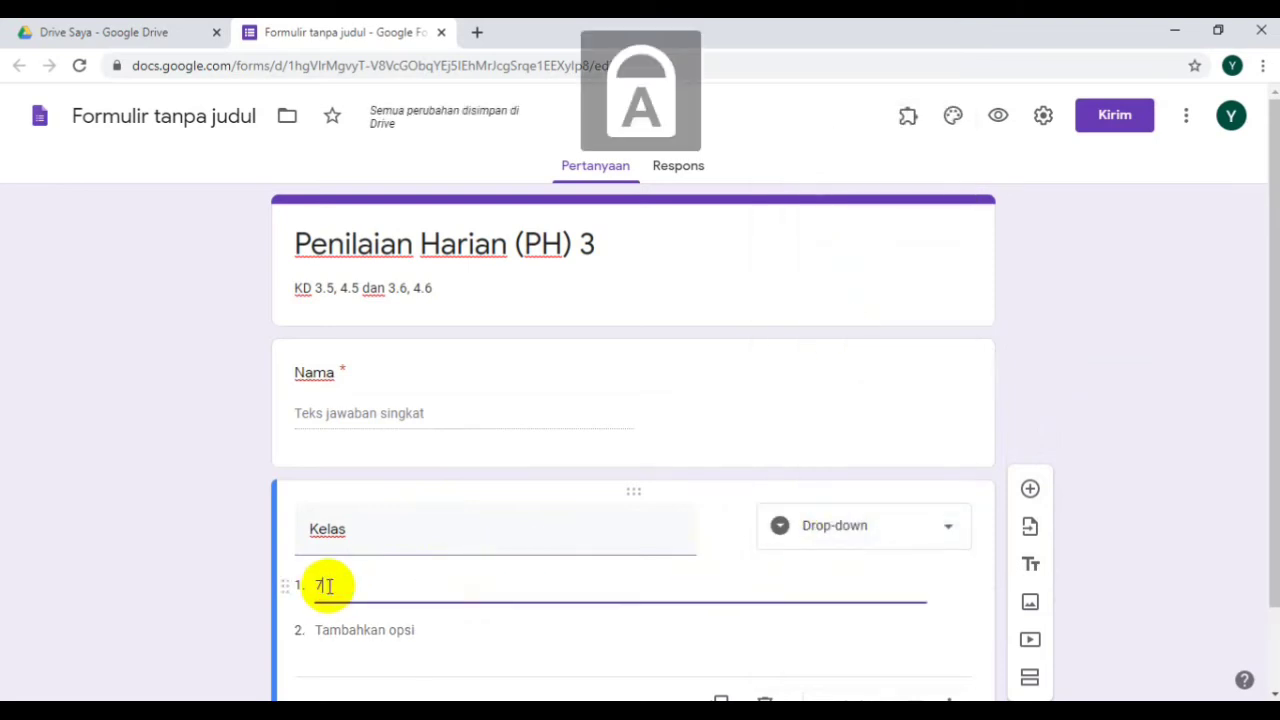
{"action": "left_click", "coordinate": [335, 628]}
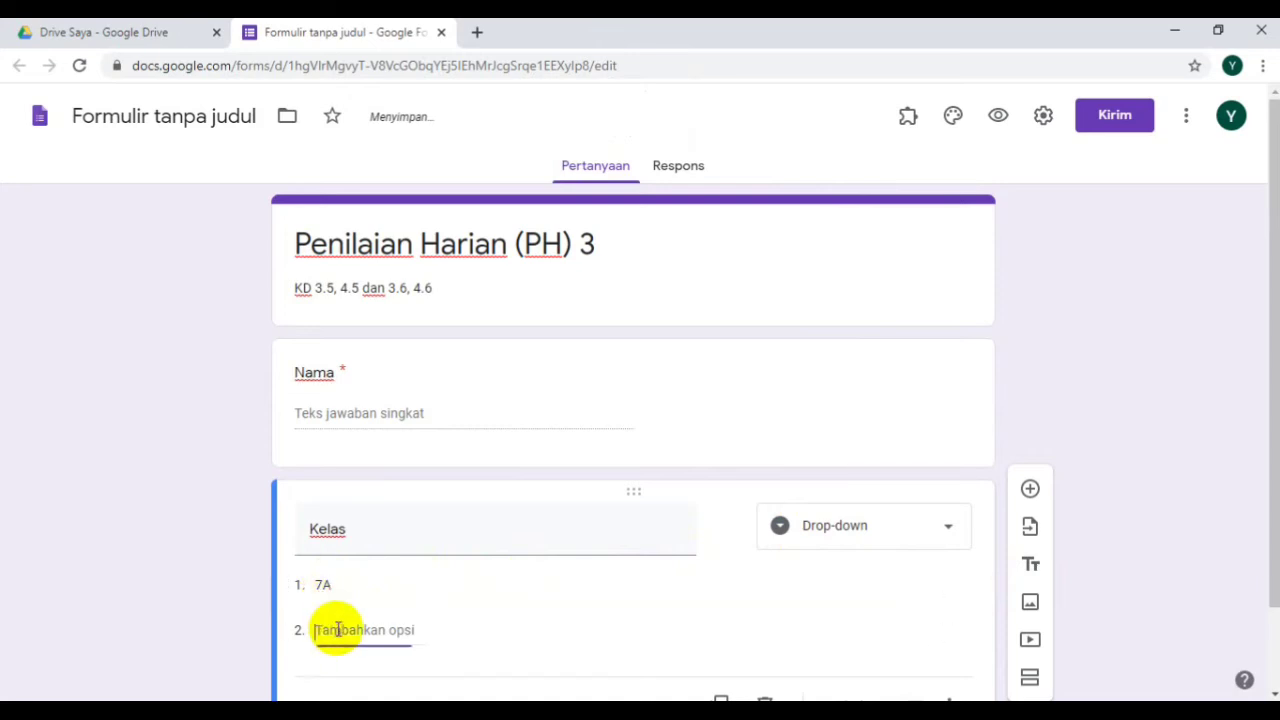
{"action": "type", "text": "7B"}
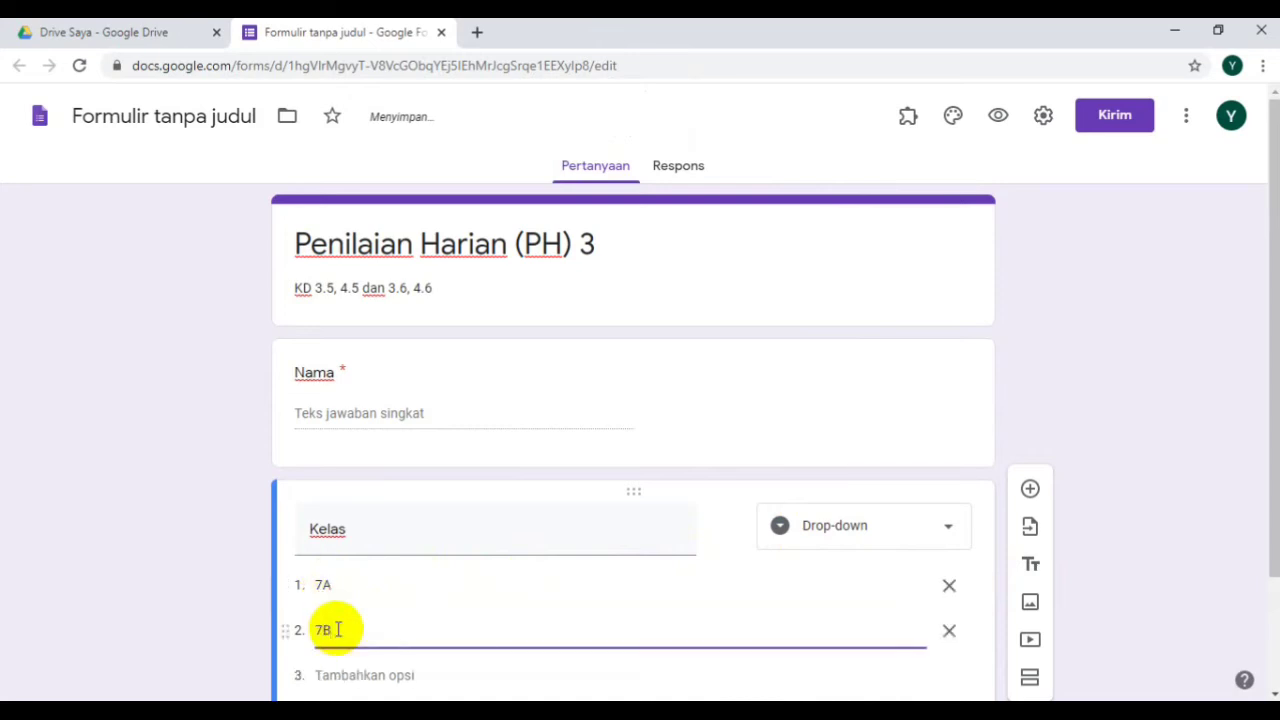
{"action": "left_click", "coordinate": [337, 675]}
{"action": "type", "text": "7"}
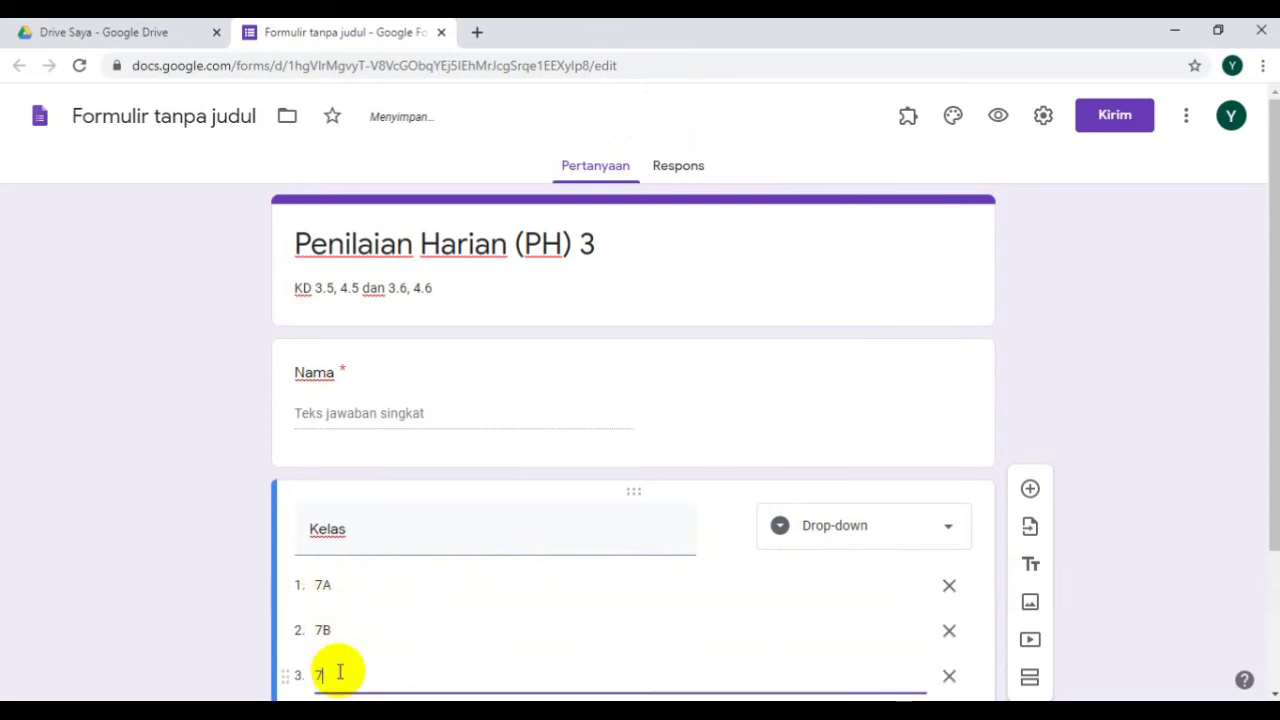
{"action": "type", "text": "C"}
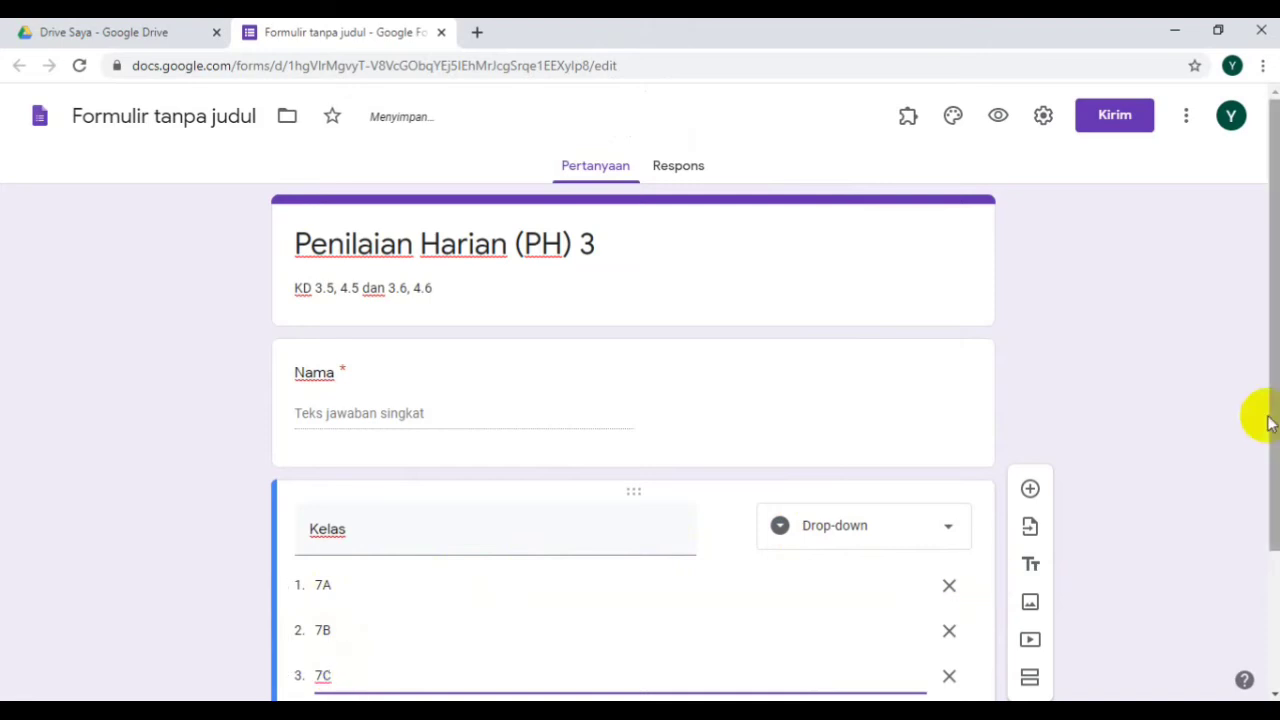
- Add the options 7D, 7E and 7F to the Kelas question and make answering it required
{"action": "left_click_drag", "start_coordinate": [1268, 423], "coordinate": [1268, 559]}
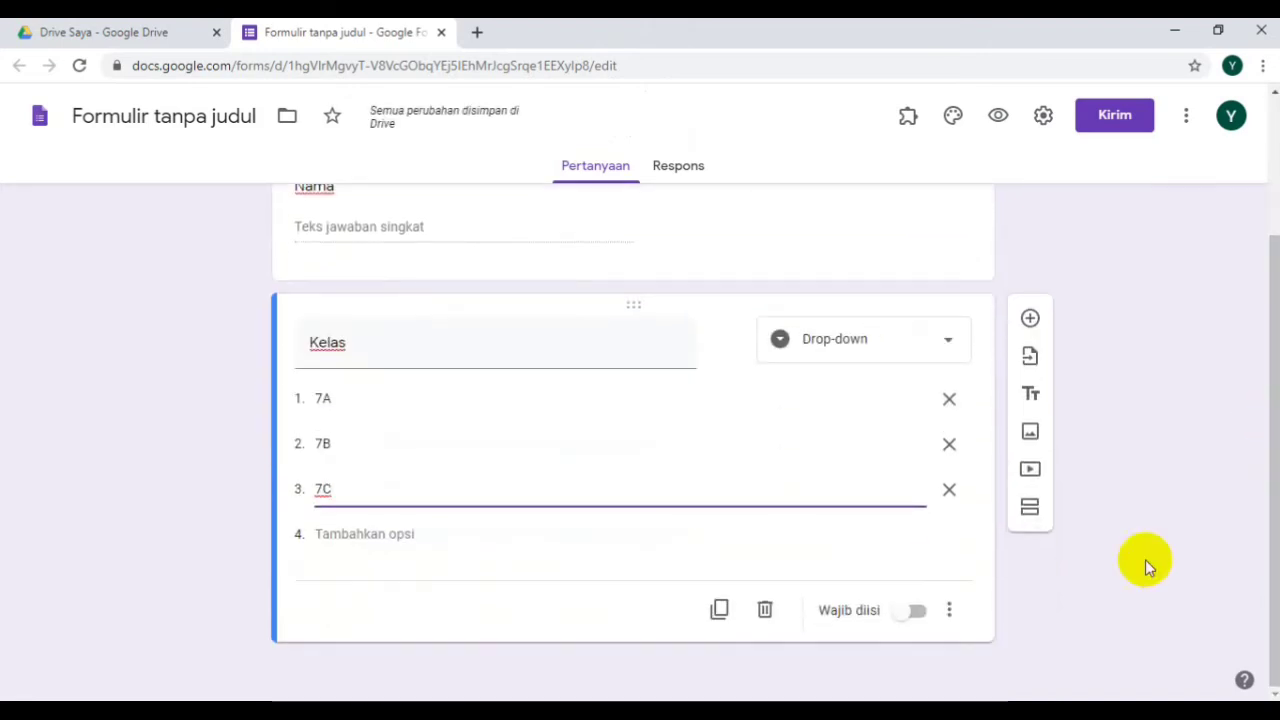
{"action": "left_click", "coordinate": [368, 534]}
{"action": "type", "text": "7"}
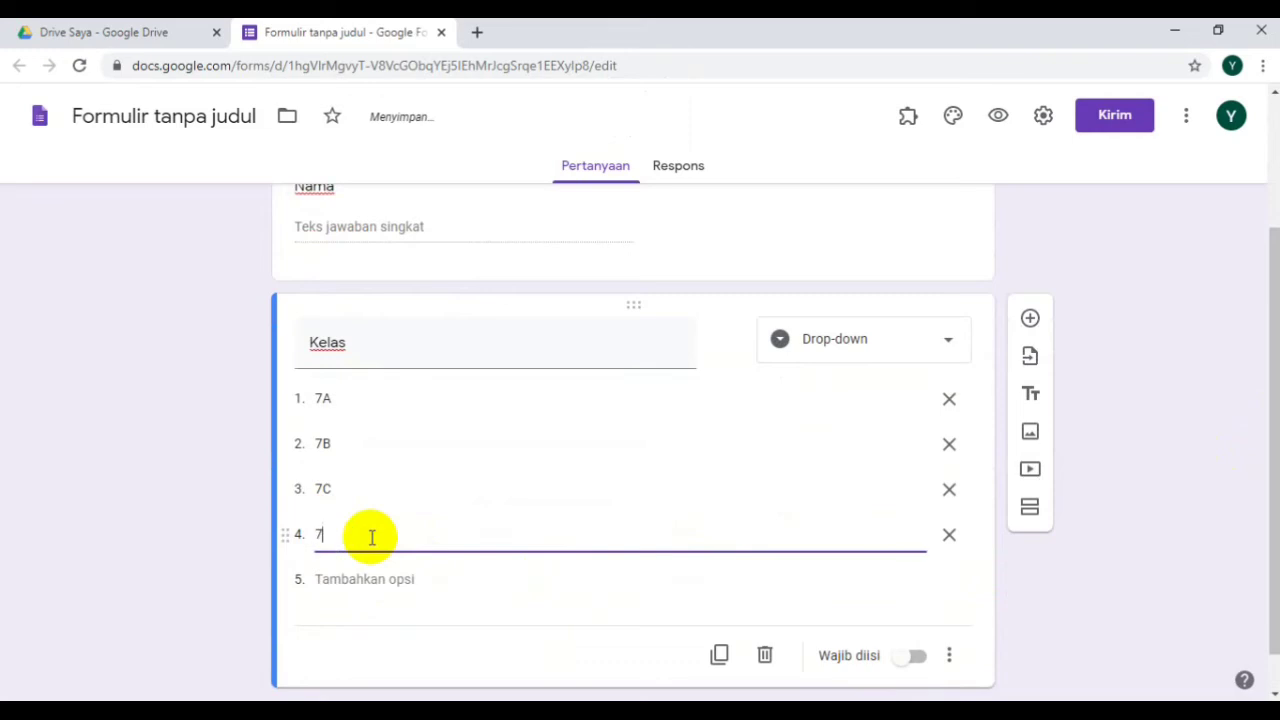
{"action": "type", "text": "D7E"}
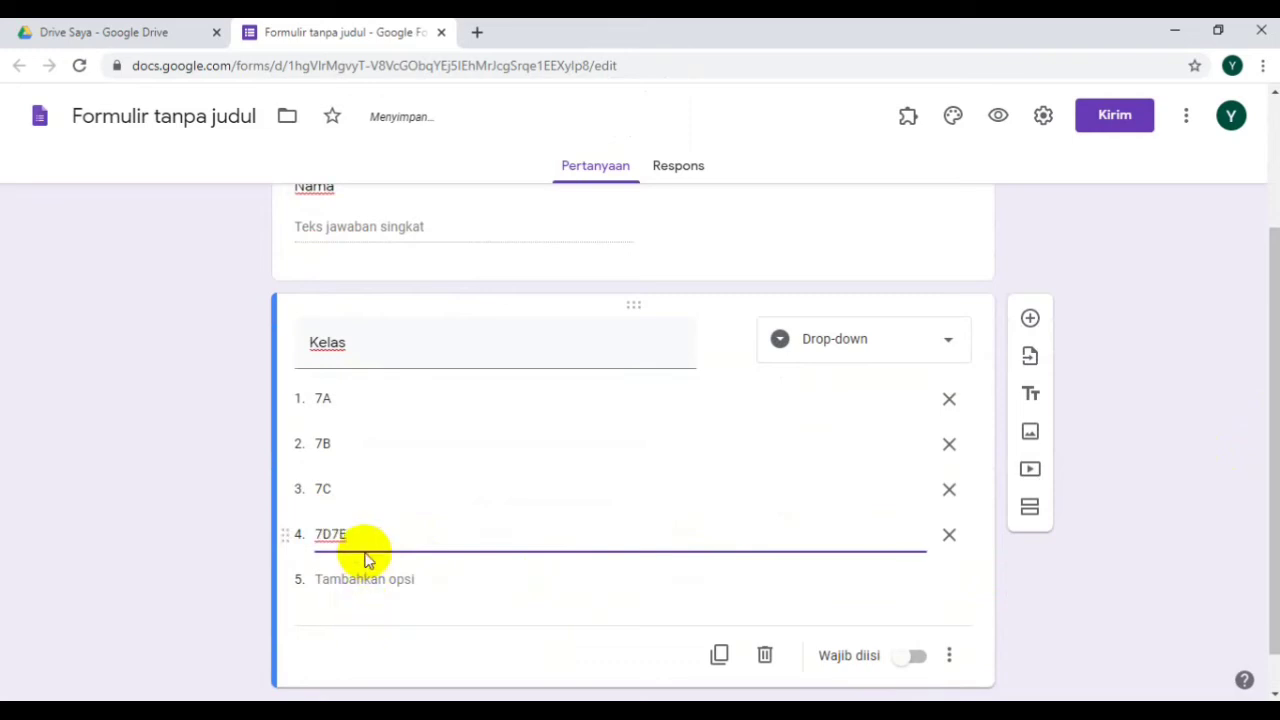
{"action": "key", "text": "BackSpace"}
{"action": "key", "text": "BackSpace"}
{"action": "left_click", "coordinate": [358, 578]}
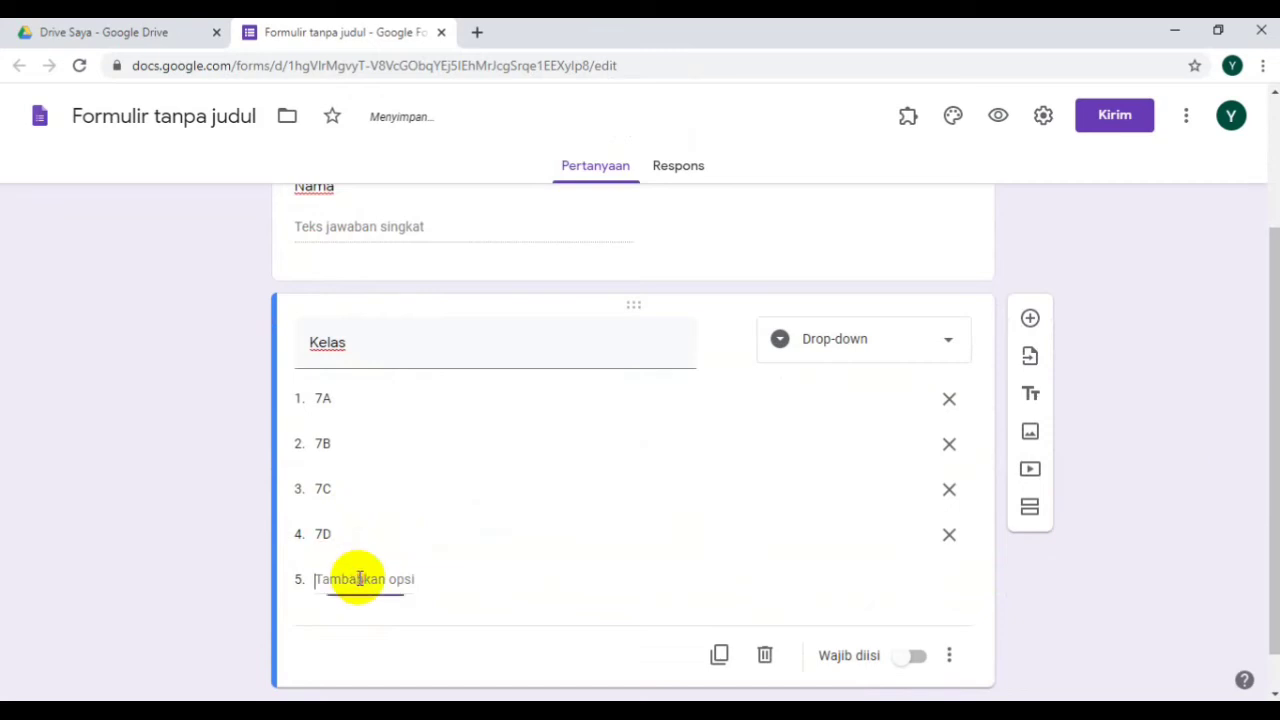
{"action": "type", "text": "7E"}
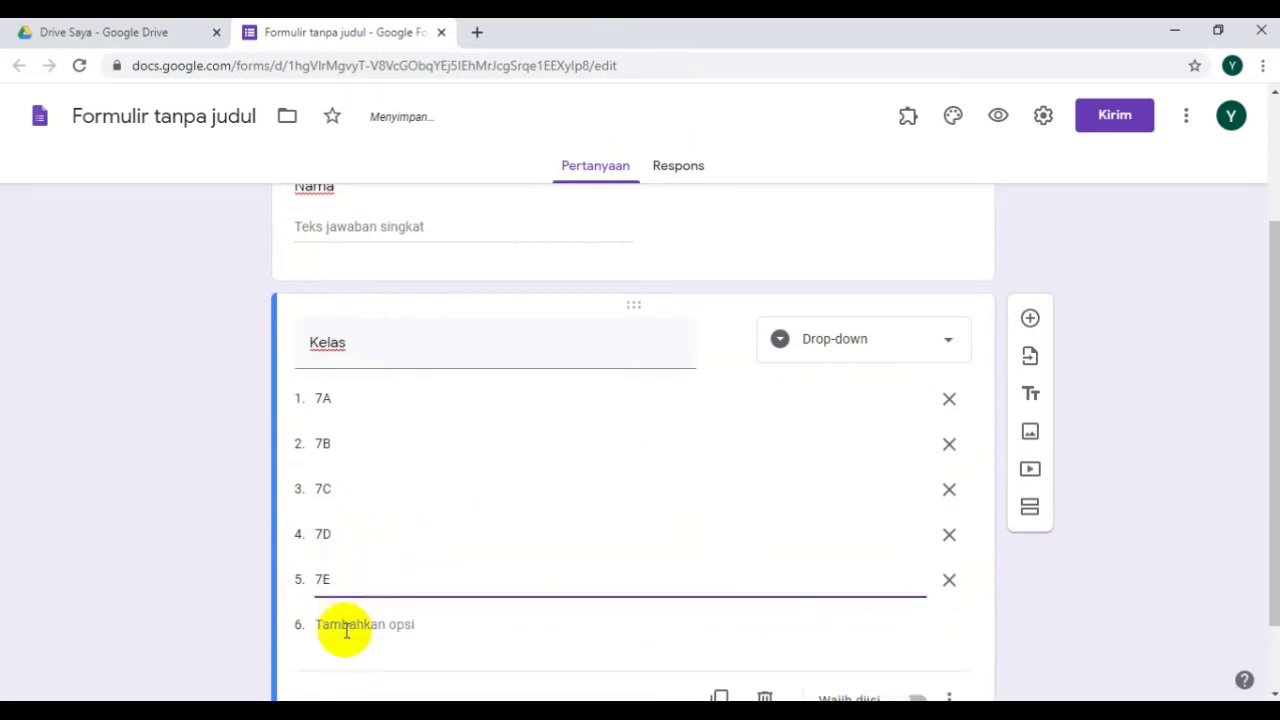
{"action": "left_click", "coordinate": [348, 625]}
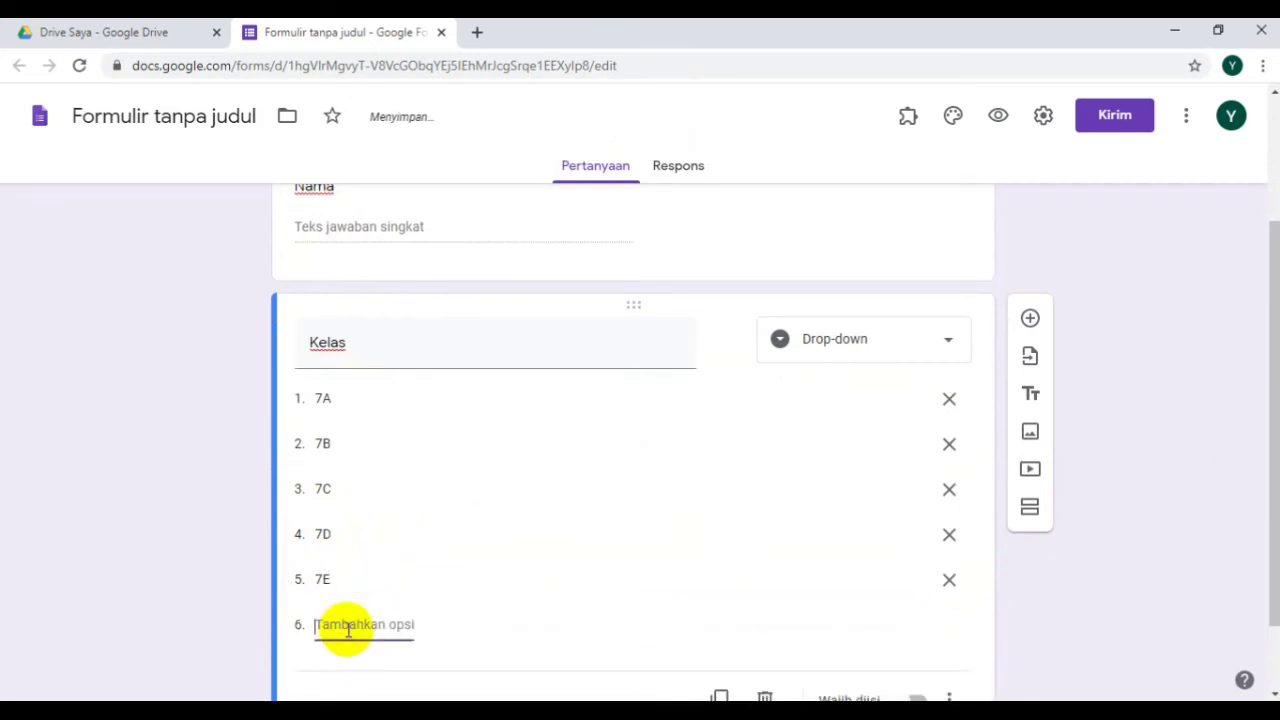
{"action": "type", "text": "7F"}
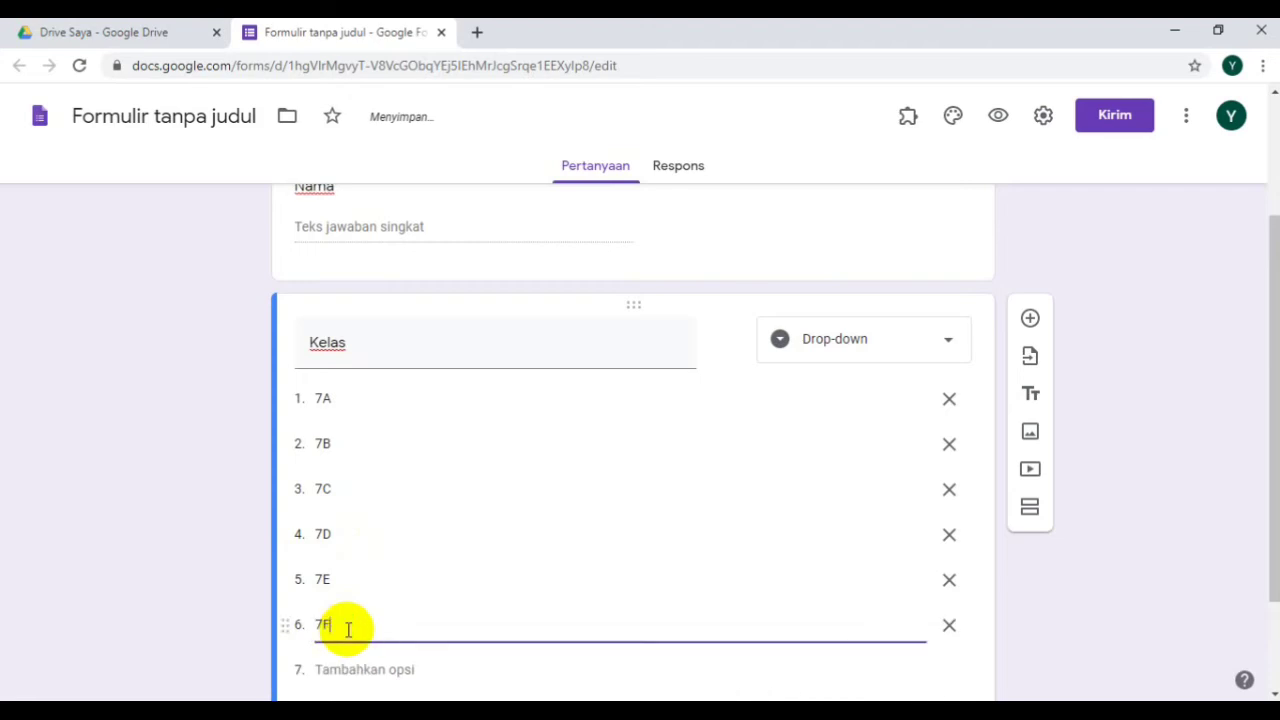
{"action": "left_click_drag", "start_coordinate": [1270, 385], "coordinate": [1270, 466]}
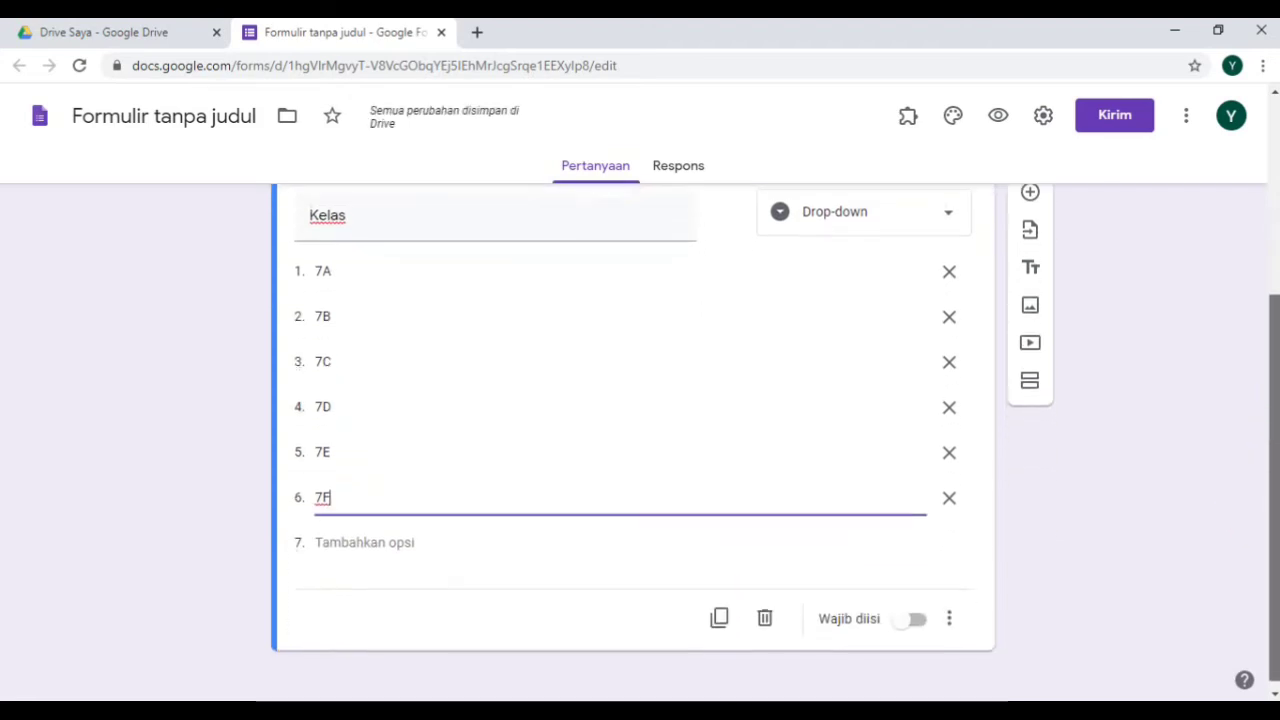
{"action": "left_click", "coordinate": [905, 618]}
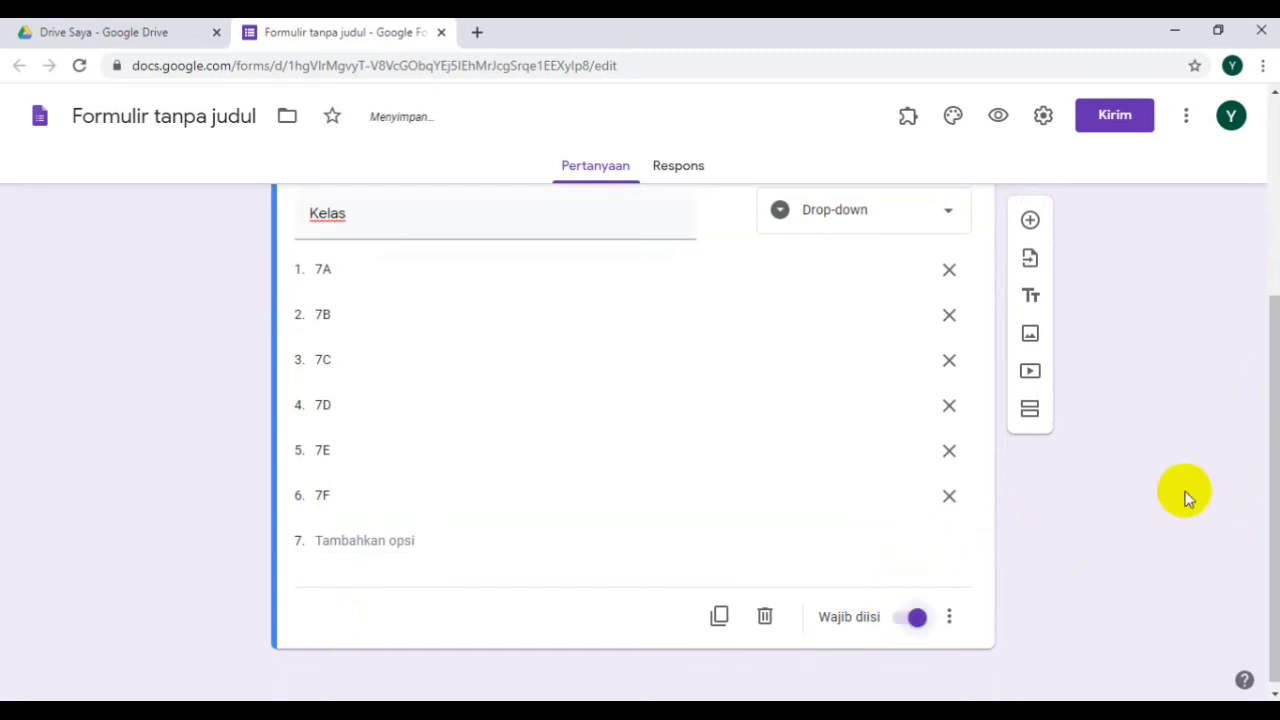
- Add a question below Kelas titled "Nomor Presensi" and make answering it required
{"action": "left_click", "coordinate": [1032, 224]}
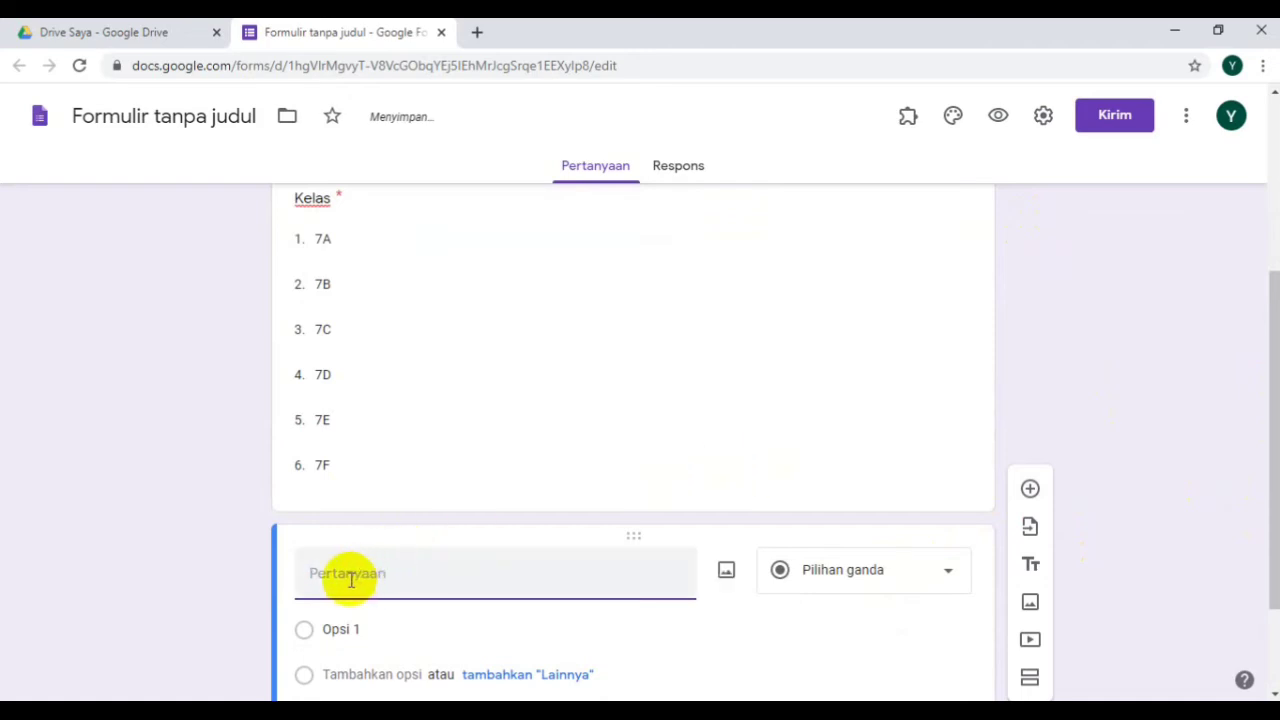
{"action": "key", "text": "Caps_Lock"}
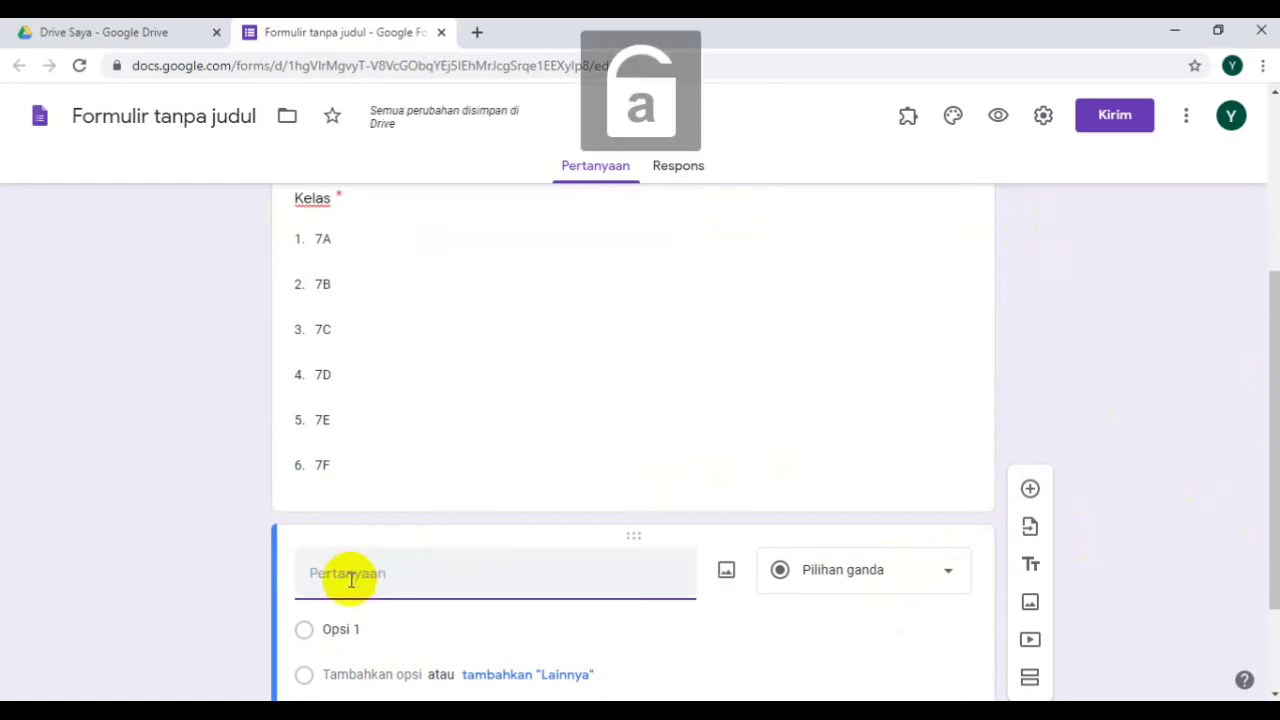
{"action": "type", "text": "n"}
{"action": "key", "text": "BackSpace"}
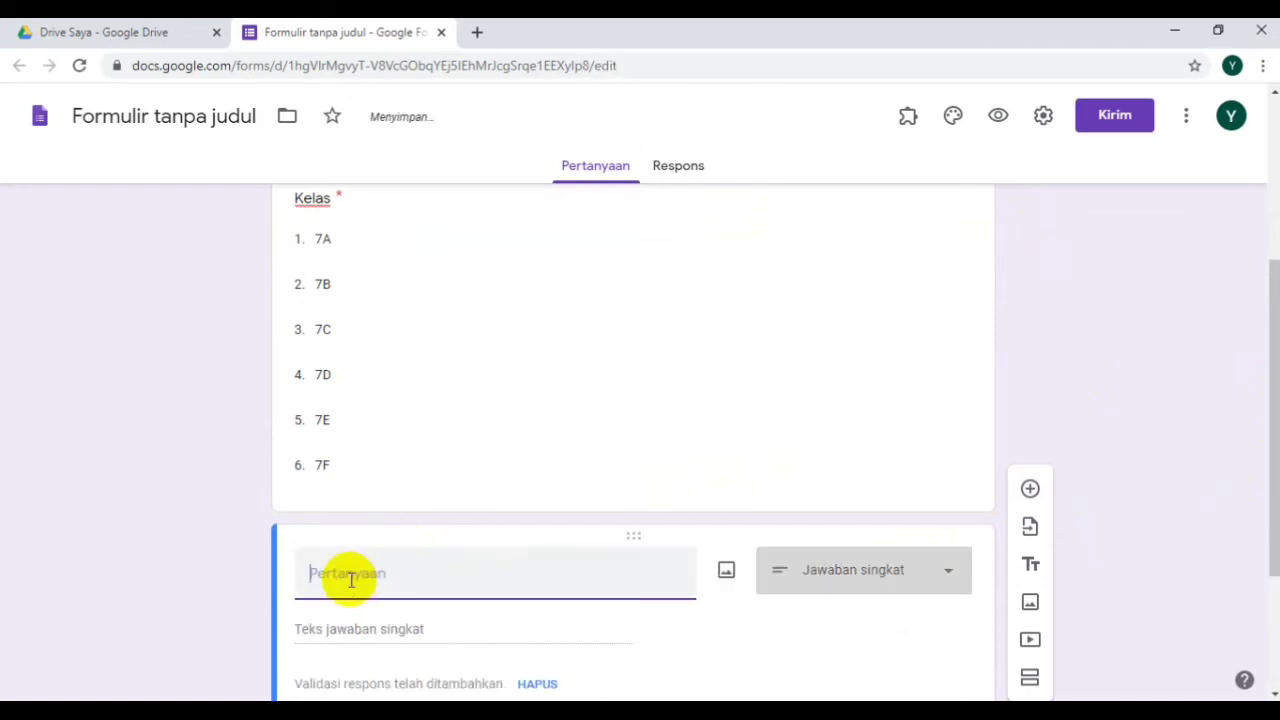
{"action": "type", "text": "n"}
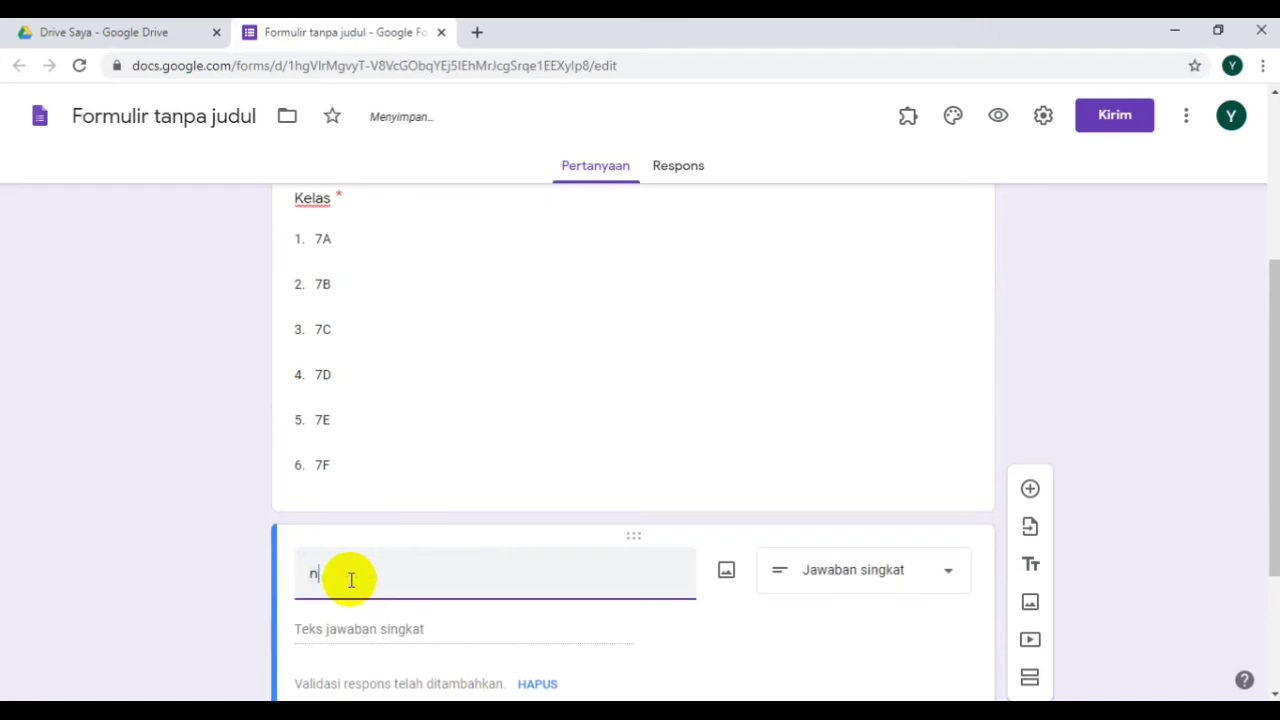
{"action": "key", "text": "BackSpace"}
{"action": "key", "text": "Caps_Lock"}
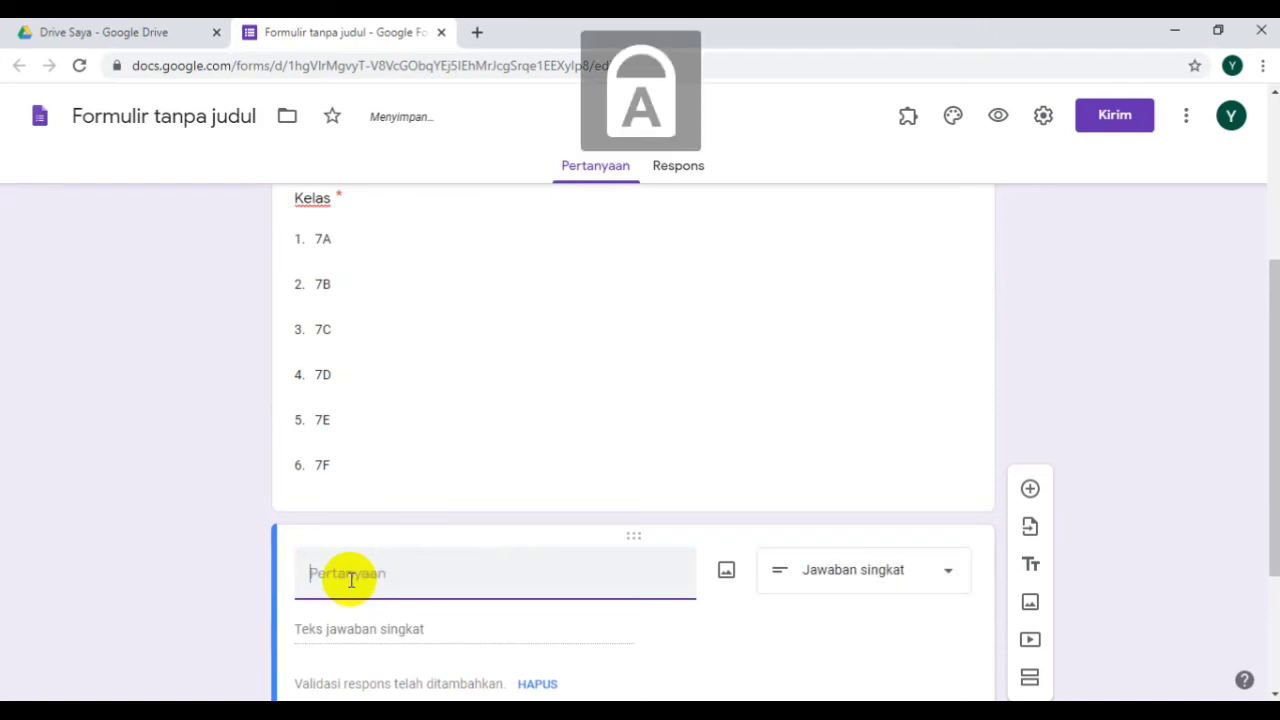
{"action": "type", "text": "N"}
{"action": "key", "text": "Caps_Lock"}
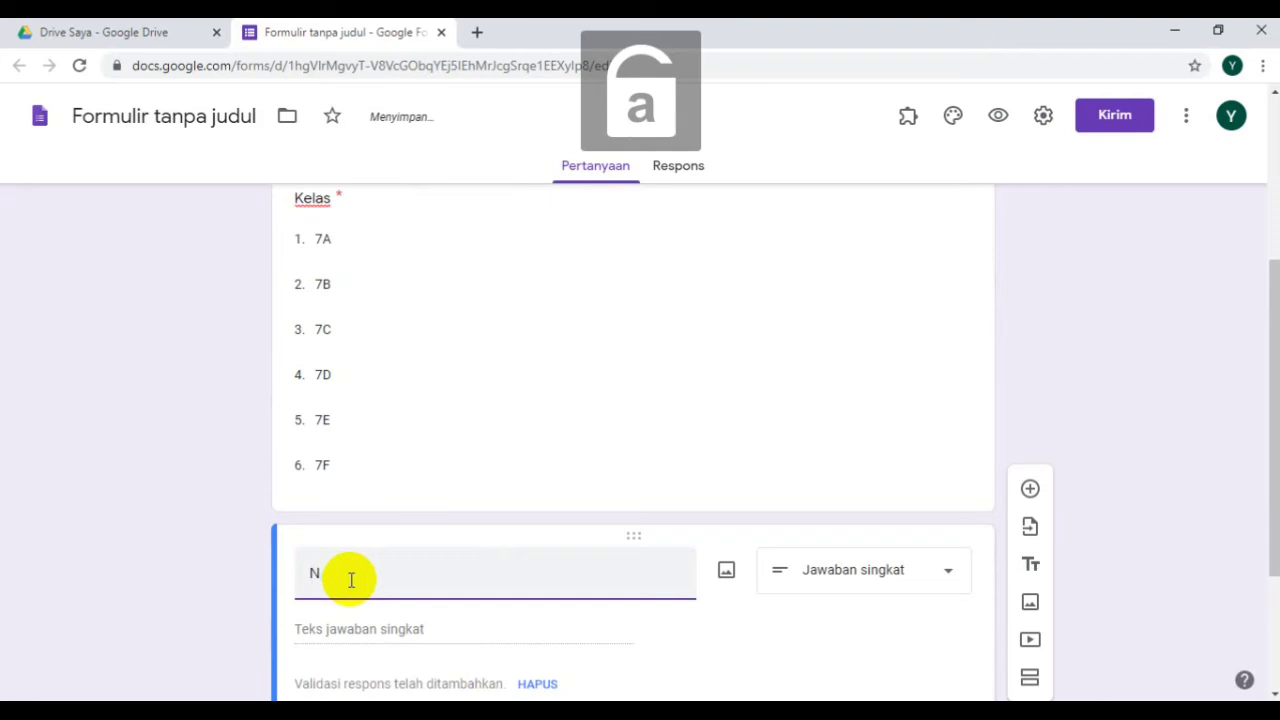
{"action": "type", "text": "o"}
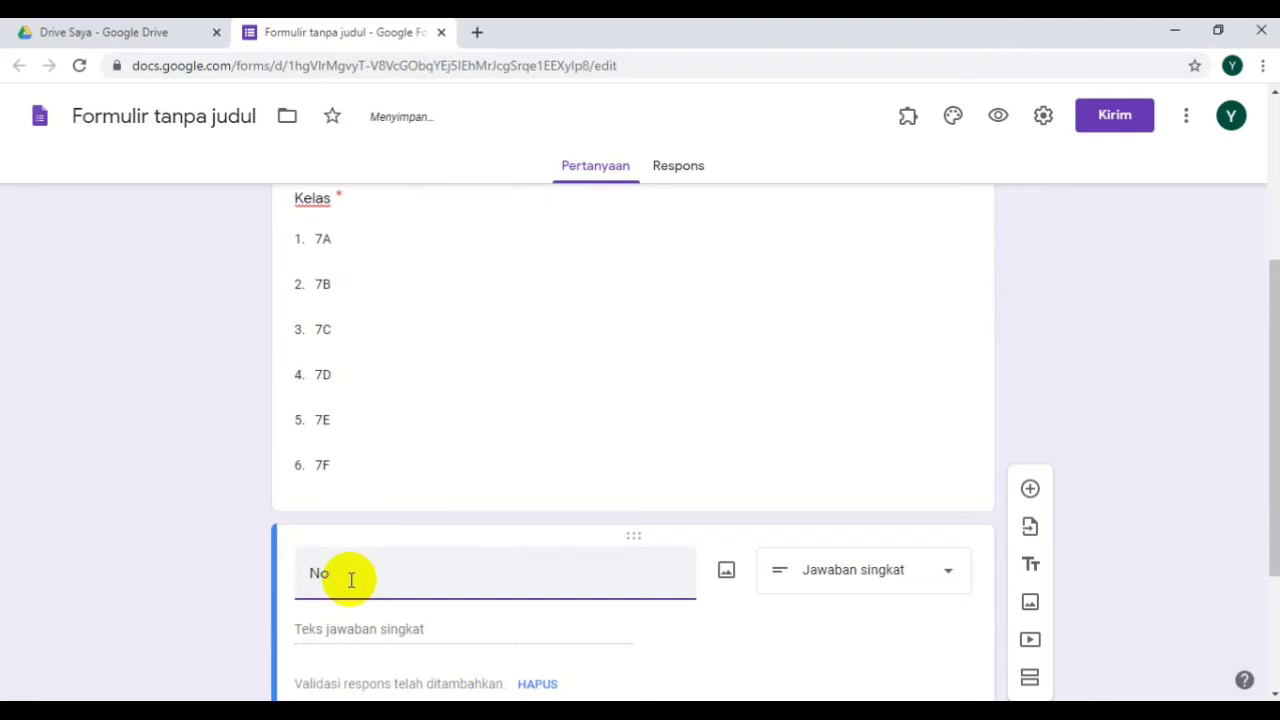
{"action": "type", "text": "mo"}
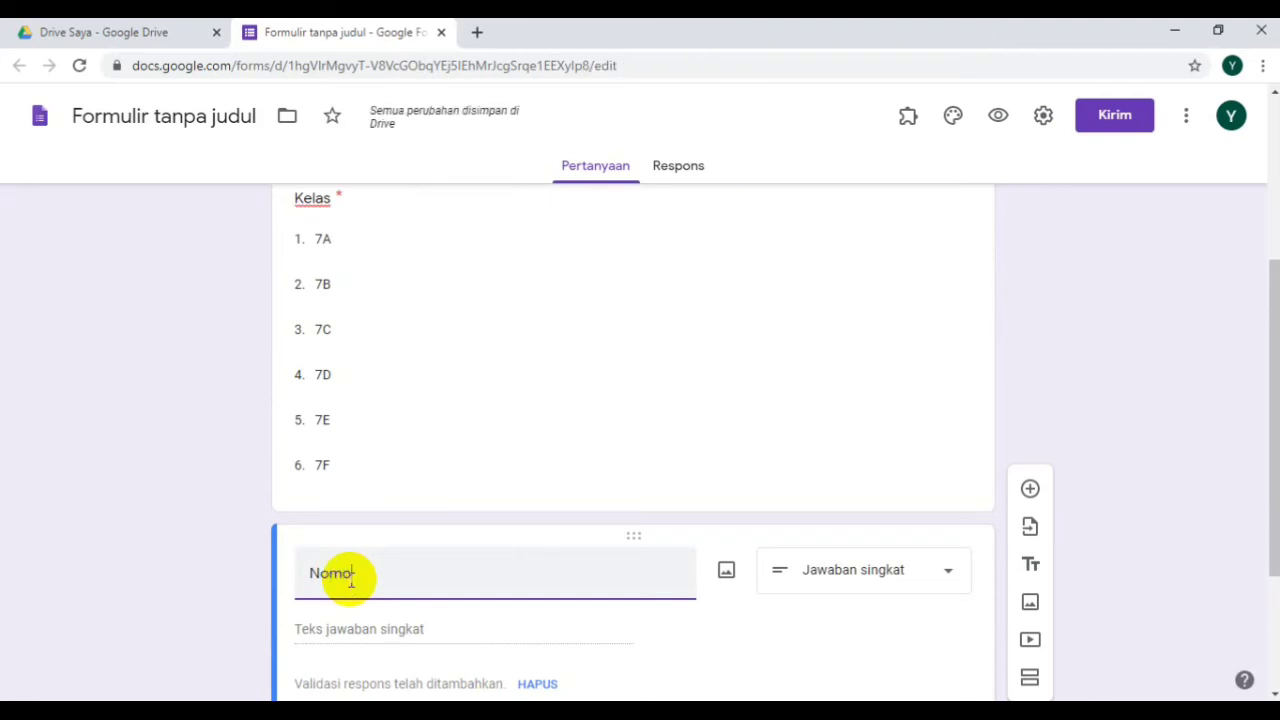
{"action": "type", "text": "r"}
{"action": "key", "text": "Caps_Lock"}
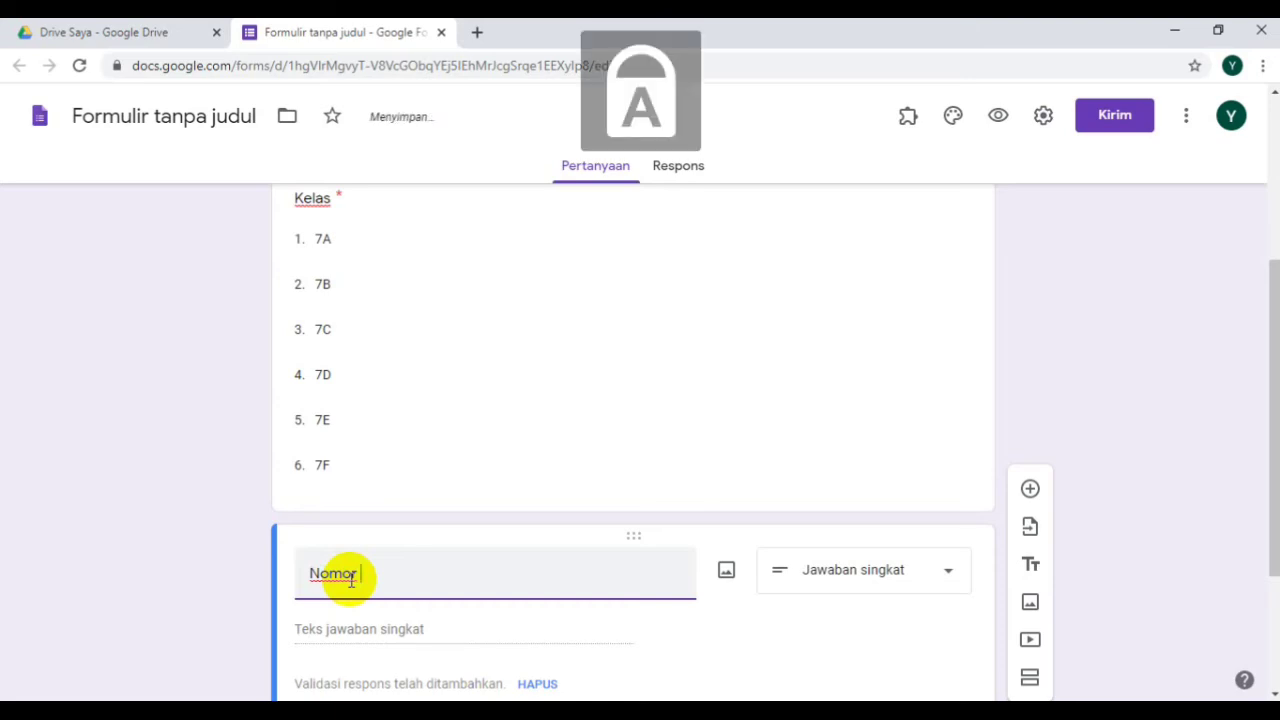
{"action": "type", "text": "P"}
{"action": "key", "text": "Caps_Lock"}
{"action": "type", "text": "re"}
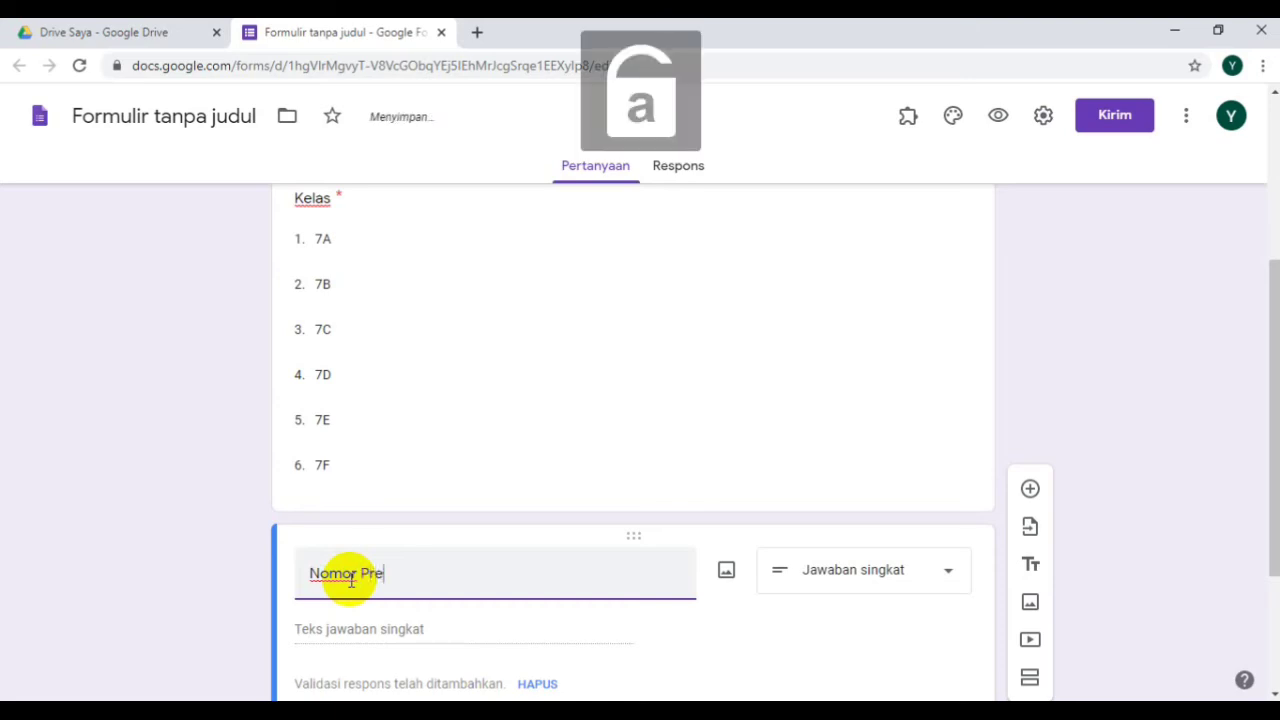
{"action": "type", "text": "sensi"}
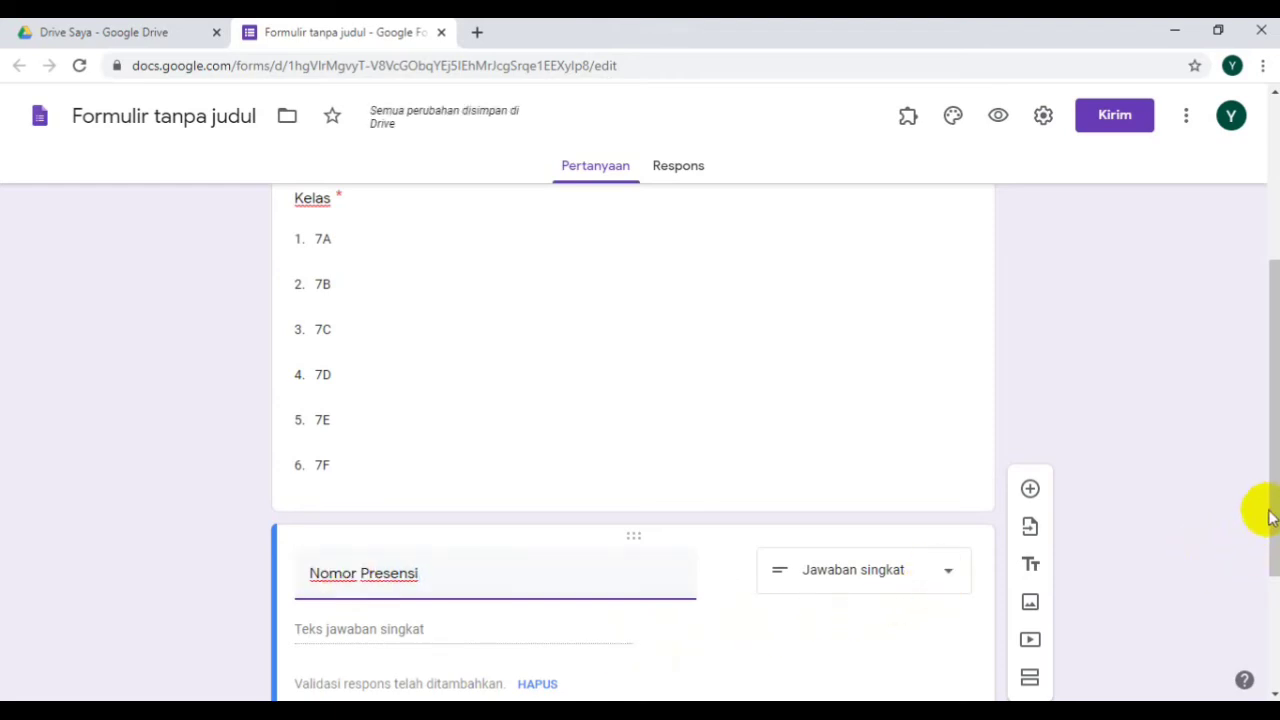
{"action": "left_click_drag", "start_coordinate": [1273, 510], "coordinate": [1260, 606]}
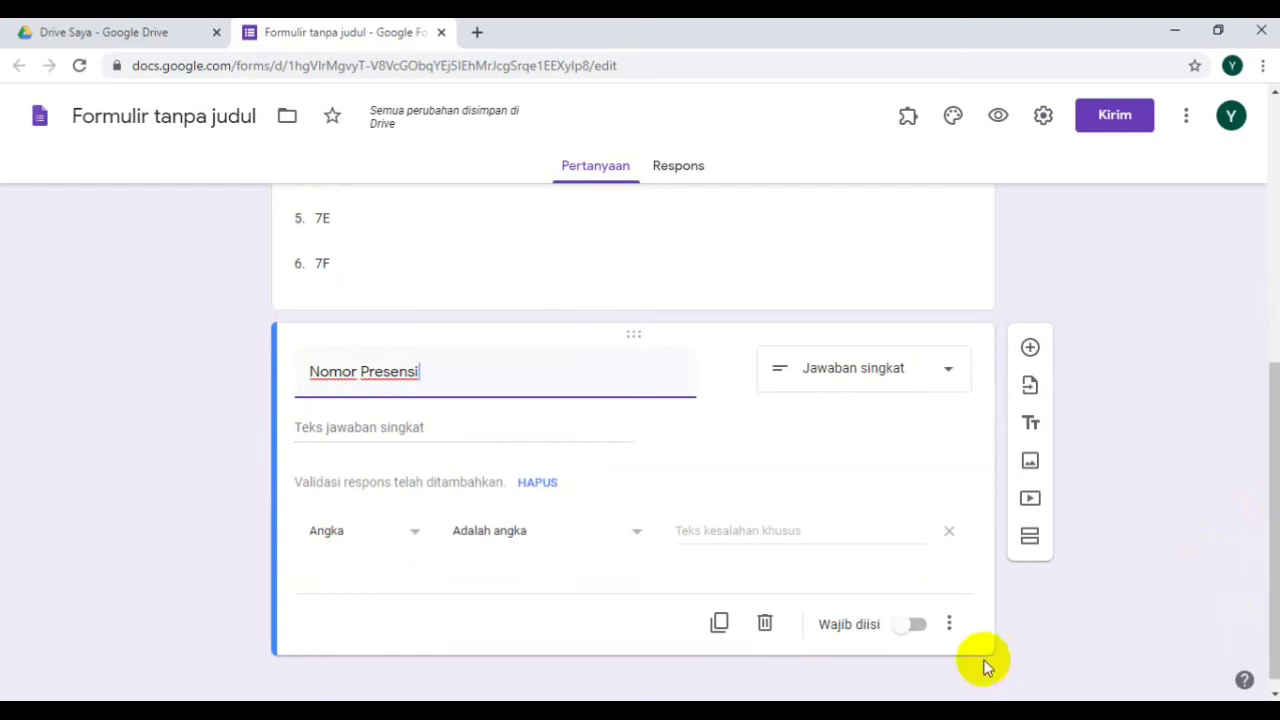
{"action": "left_click", "coordinate": [908, 628]}
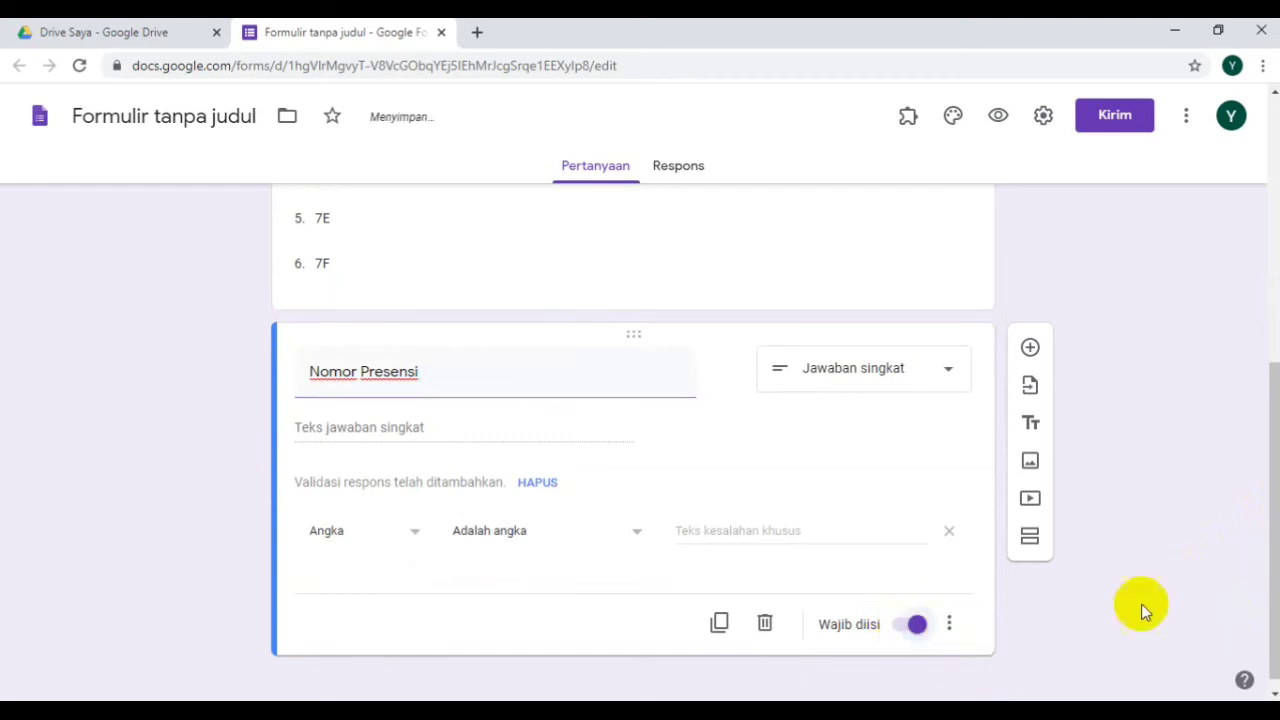
- Add a new section to the form after the Nomor Presensi question
{"action": "left_click_drag", "start_coordinate": [1268, 535], "coordinate": [1275, 580]}
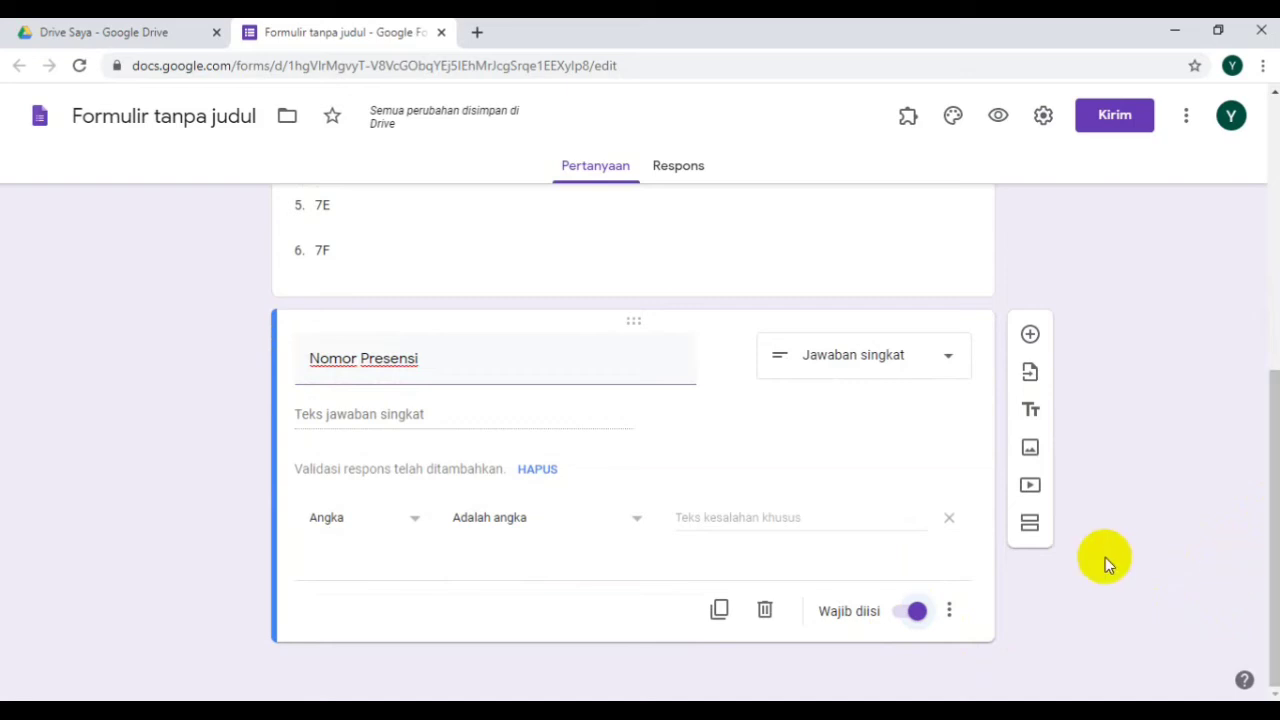
{"action": "left_click", "coordinate": [1030, 527]}
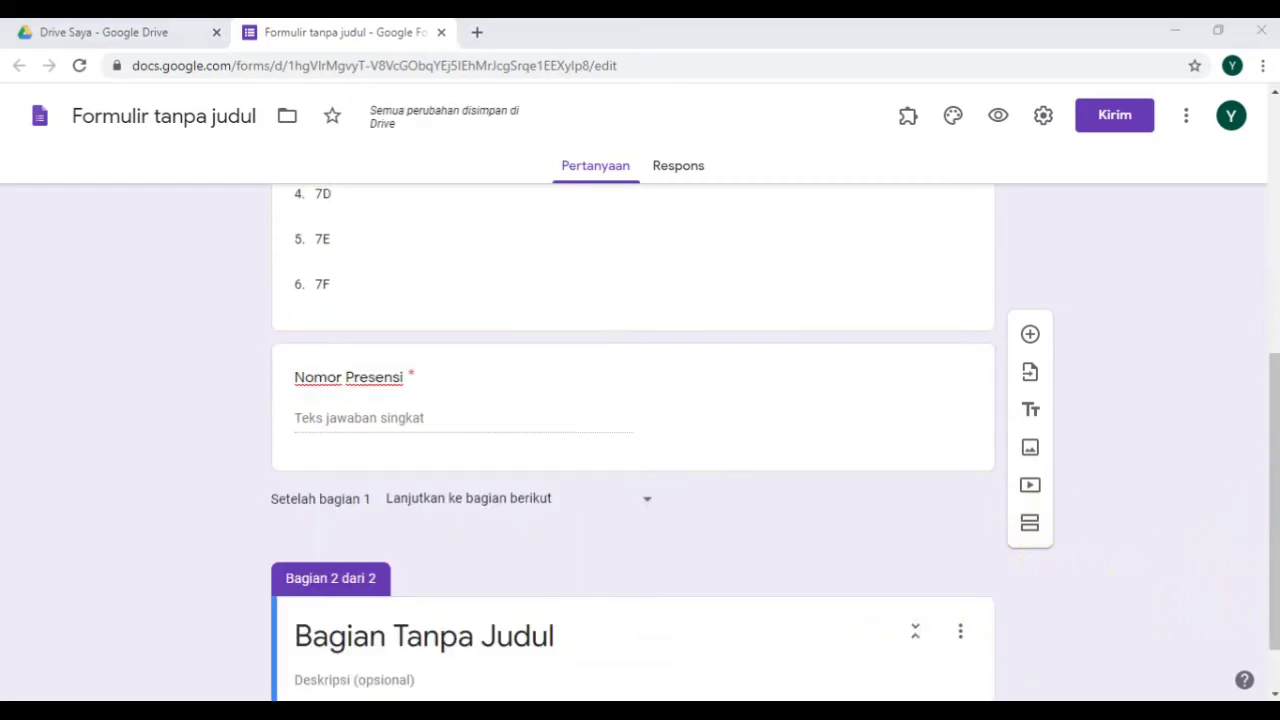
{"action": "scroll", "coordinate": [1260, 590], "scroll_direction": "down", "scroll_amount": 1}
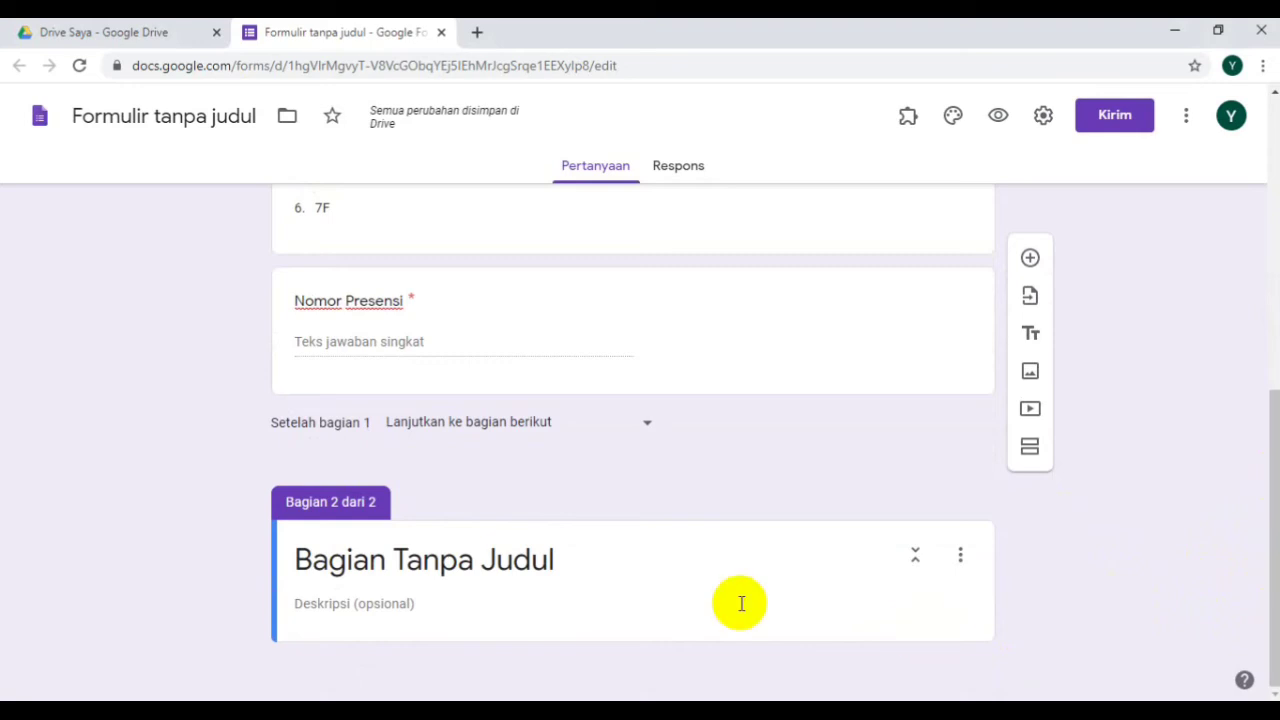
- Title the second section "Soal Pilihan Ganda"
{"action": "left_click", "coordinate": [416, 561]}
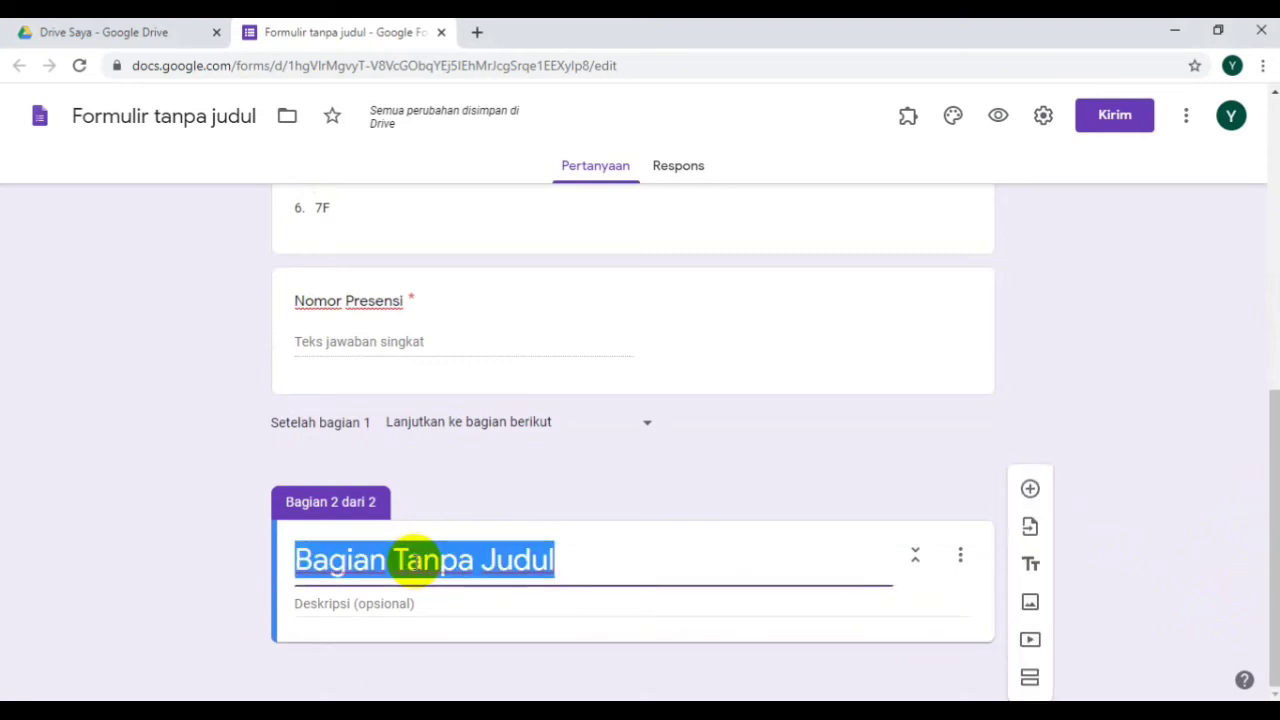
{"action": "key", "text": "Caps_Lock"}
{"action": "type", "text": "S"}
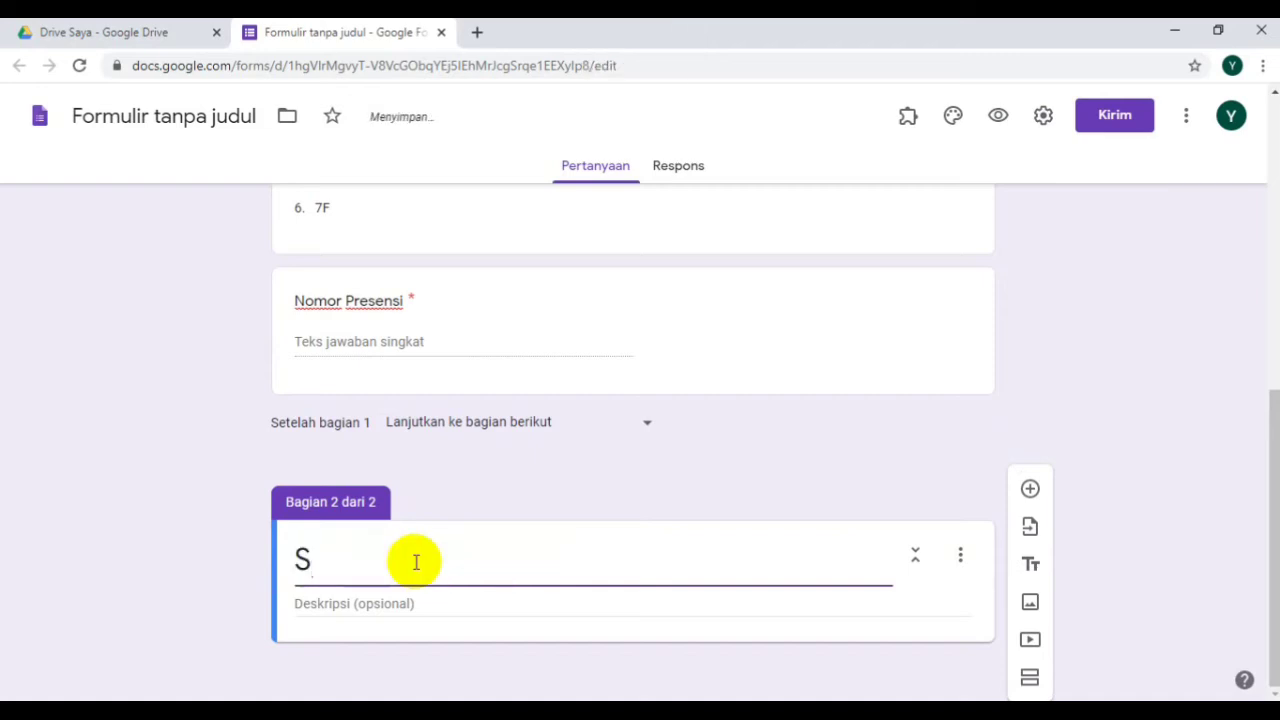
{"action": "key", "text": "Caps_Lock"}
{"action": "type", "text": "oal"}
{"action": "key", "text": "Caps_Lock"}
{"action": "type", "text": "PILIHA"}
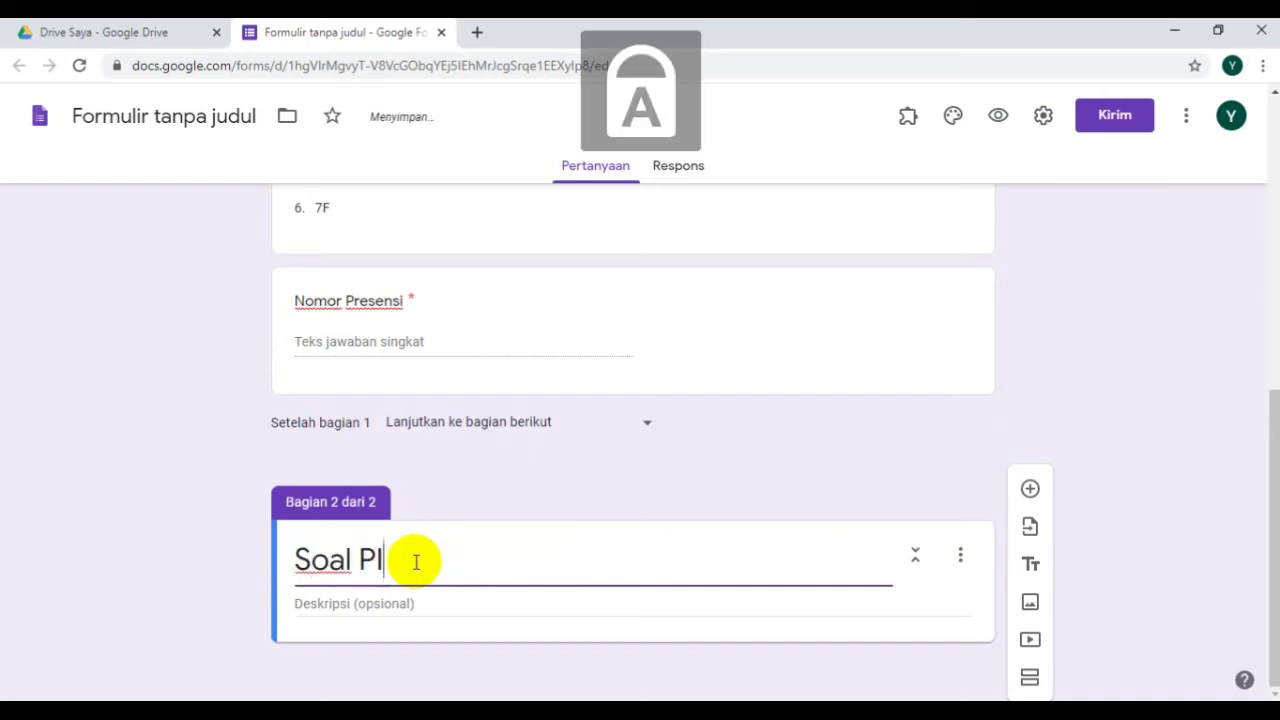
{"action": "key", "text": "BackSpace"}
{"action": "key", "text": "BackSpace"}
{"action": "key", "text": "BackSpace"}
{"action": "key", "text": "BackSpace"}
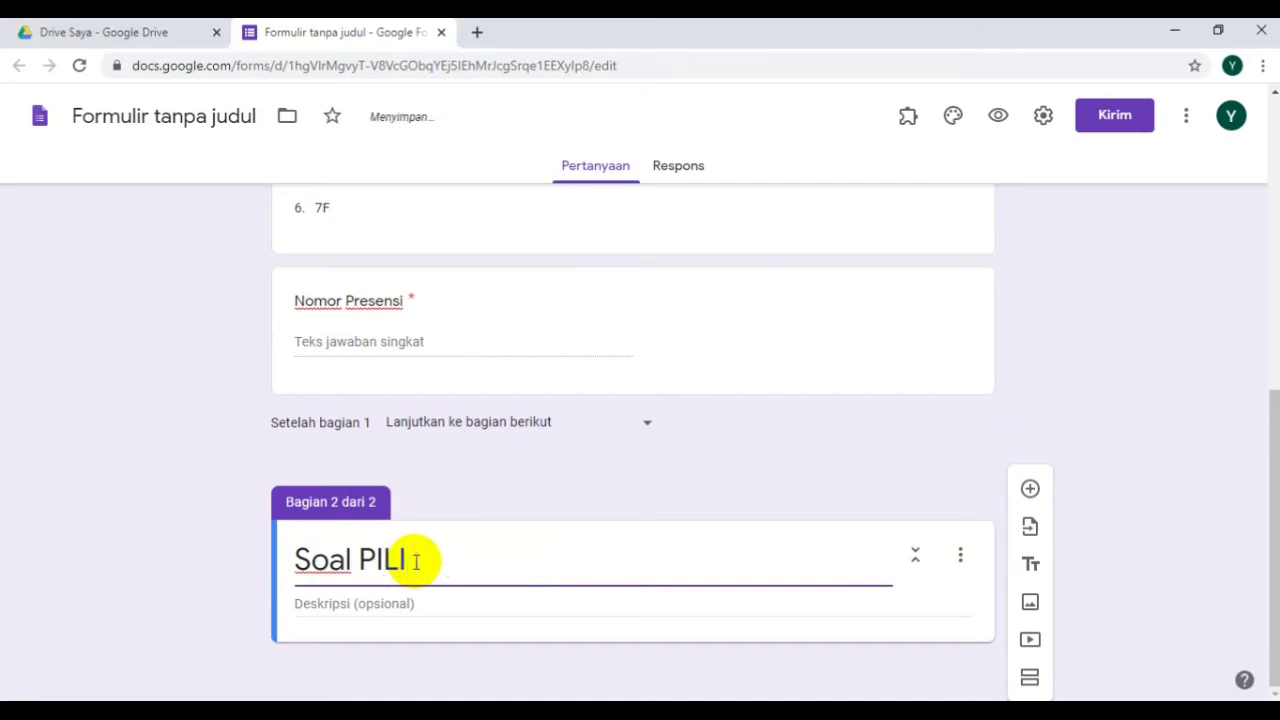
{"action": "key", "text": "Caps_Lock"}
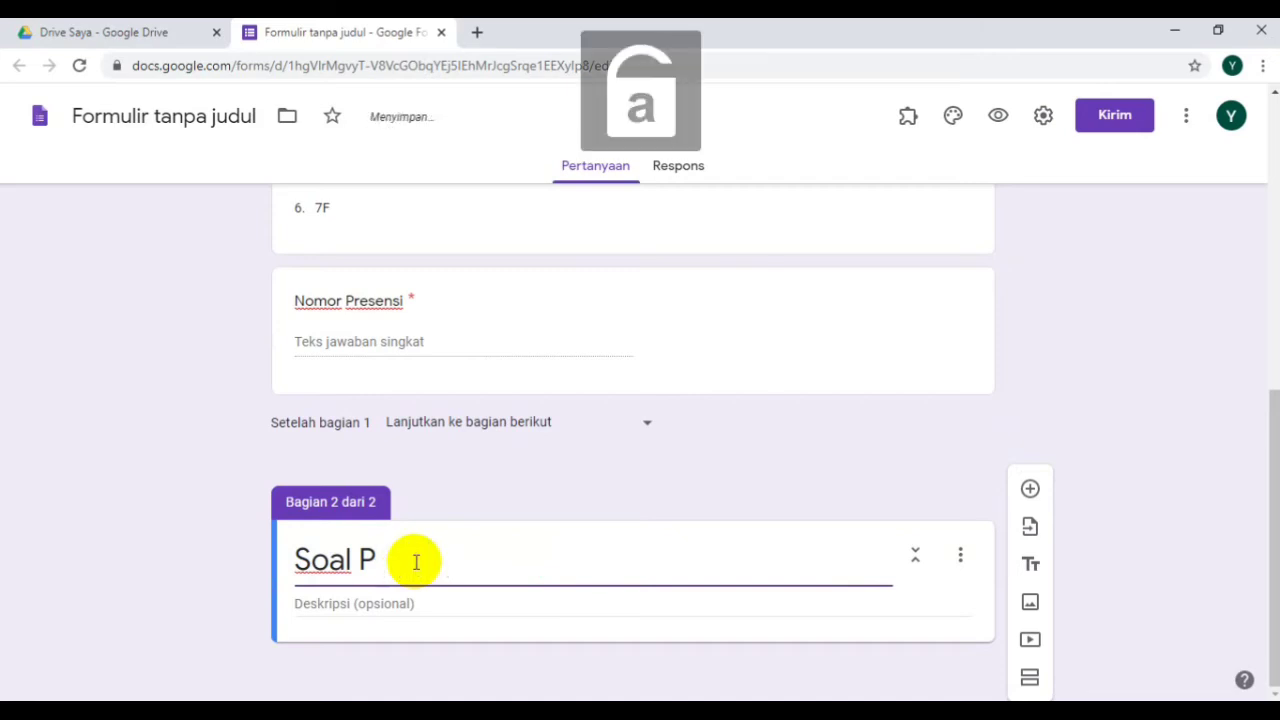
{"action": "type", "text": "iliha"}
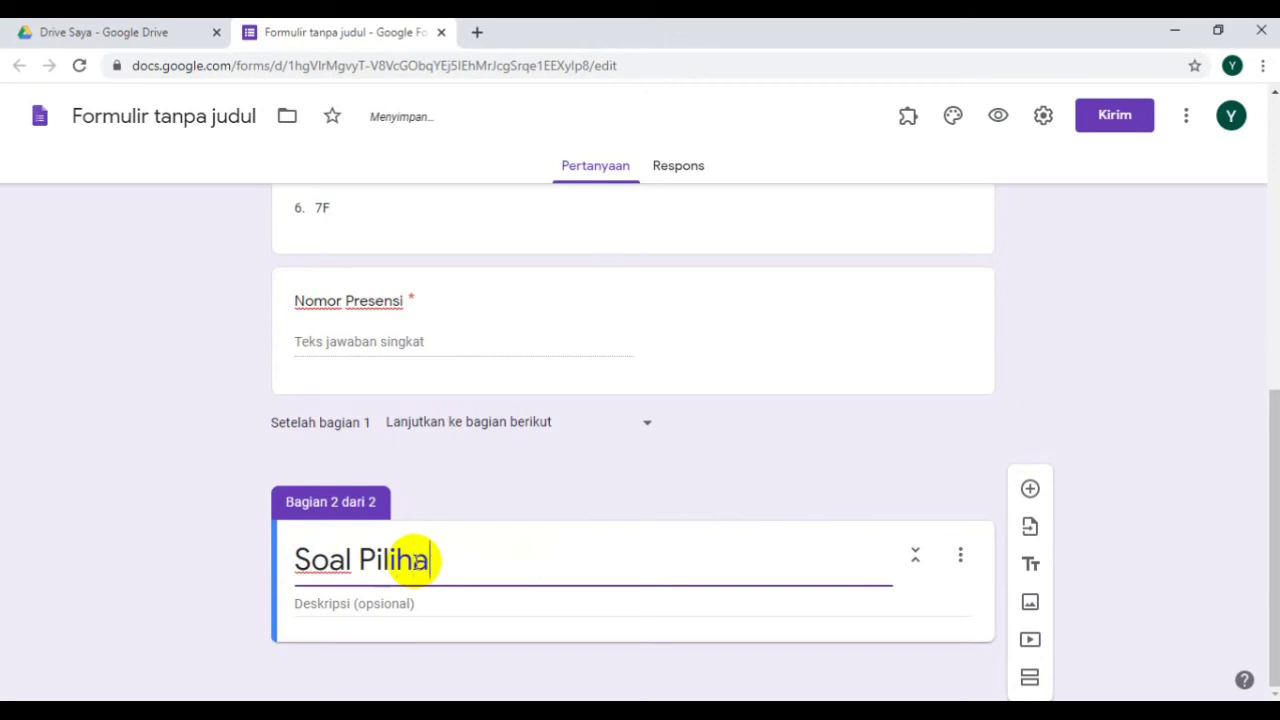
{"action": "type", "text": "n"}
{"action": "key", "text": "Caps_Lock"}
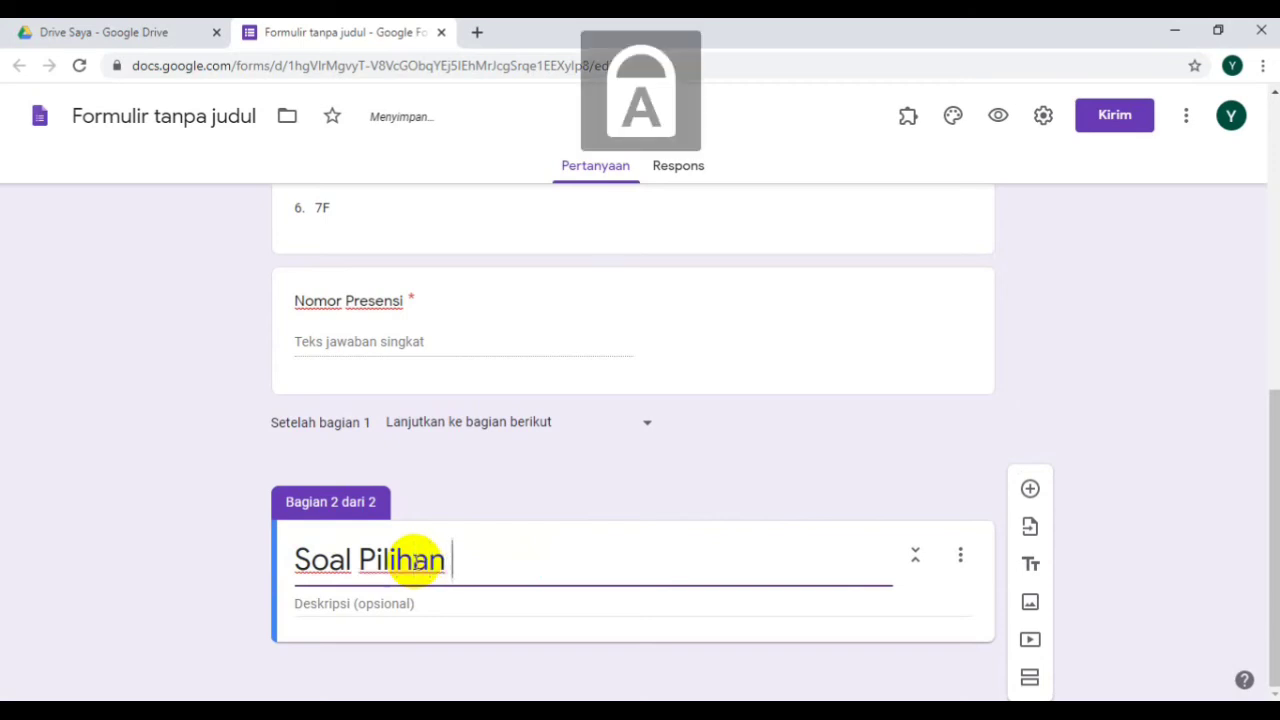
{"action": "type", "text": "G"}
{"action": "key", "text": "Caps_Lock"}
{"action": "type", "text": "anda"}
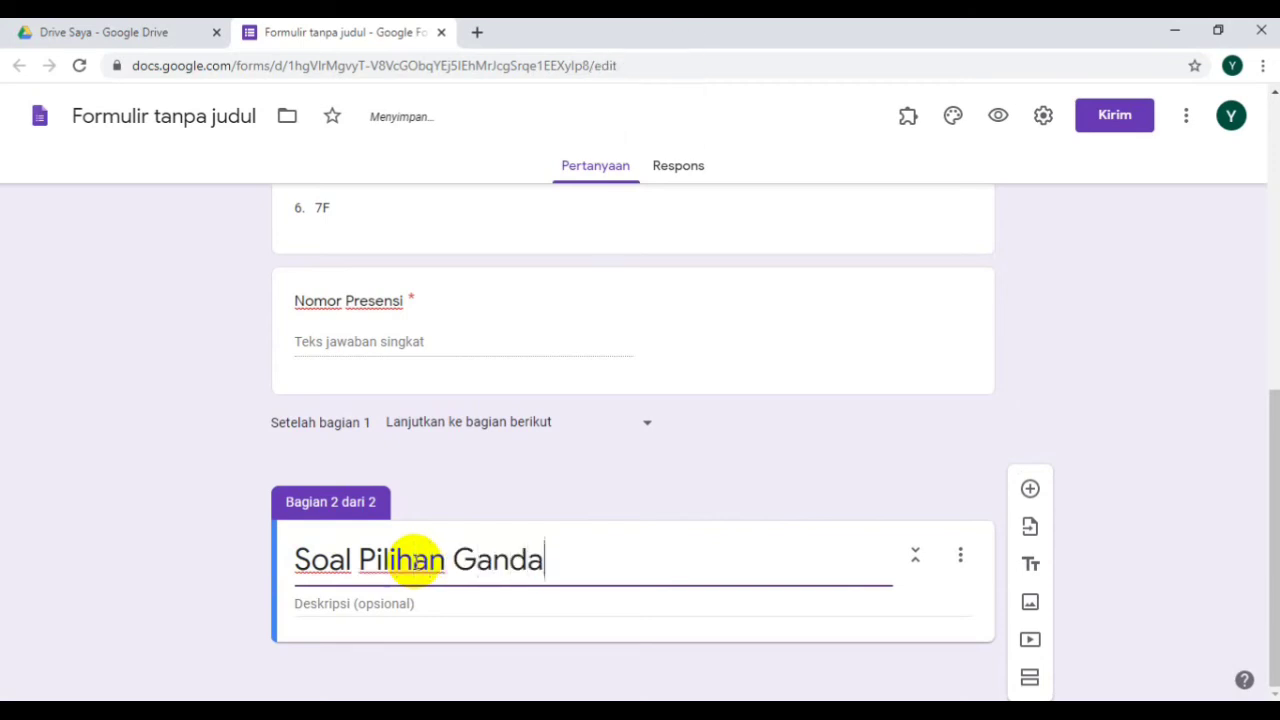
- Describe the Soal Pilihan Ganda section as "Pilihlah satu jawaban yang paling tepat!" and add a multiple-choice question below it
{"action": "left_click", "coordinate": [357, 604]}
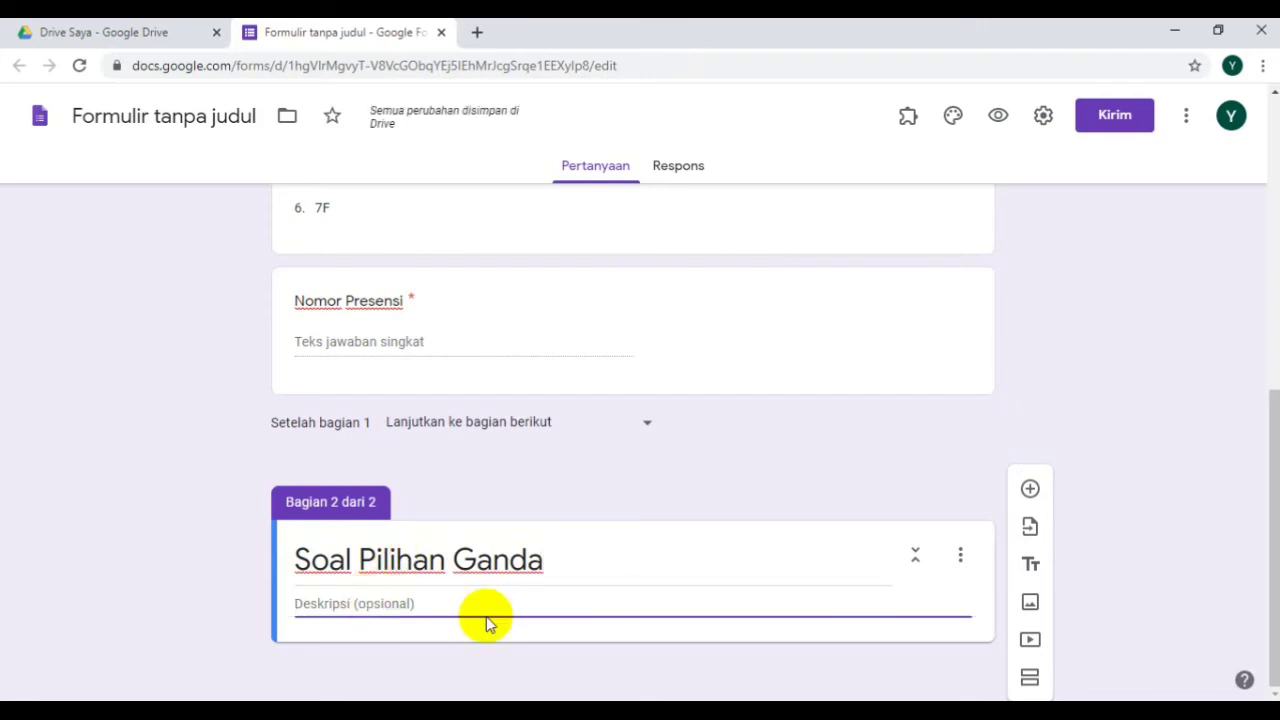
{"action": "key", "text": "Caps_Lock"}
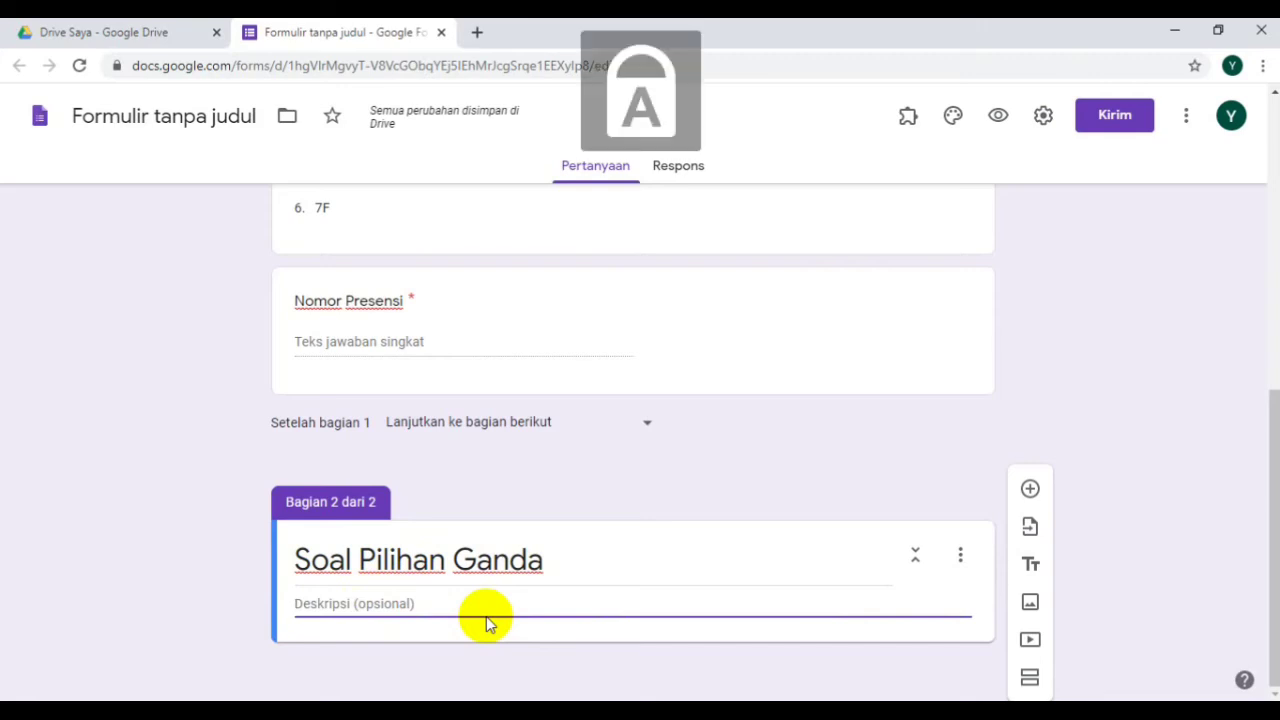
{"action": "type", "text": "P"}
{"action": "key", "text": "Caps_Lock"}
{"action": "type", "text": "ilih"}
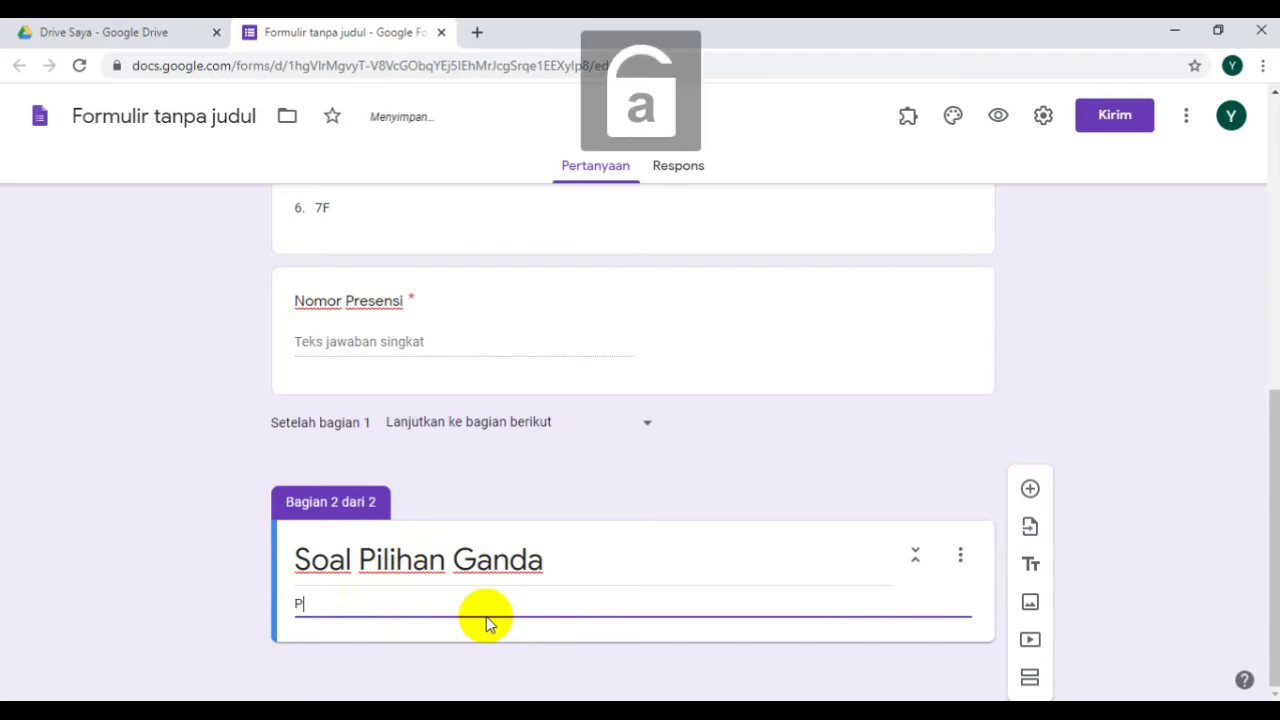
{"action": "type", "text": "la"}
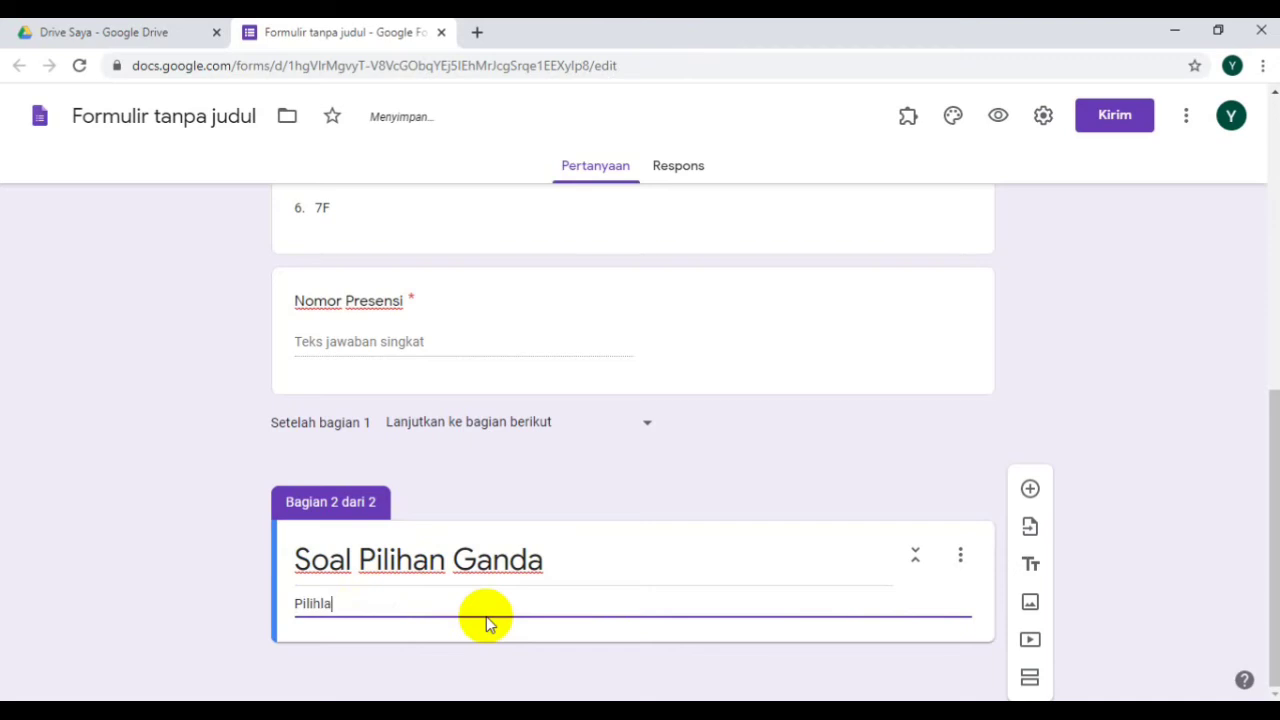
{"action": "type", "text": "h satu jawa"}
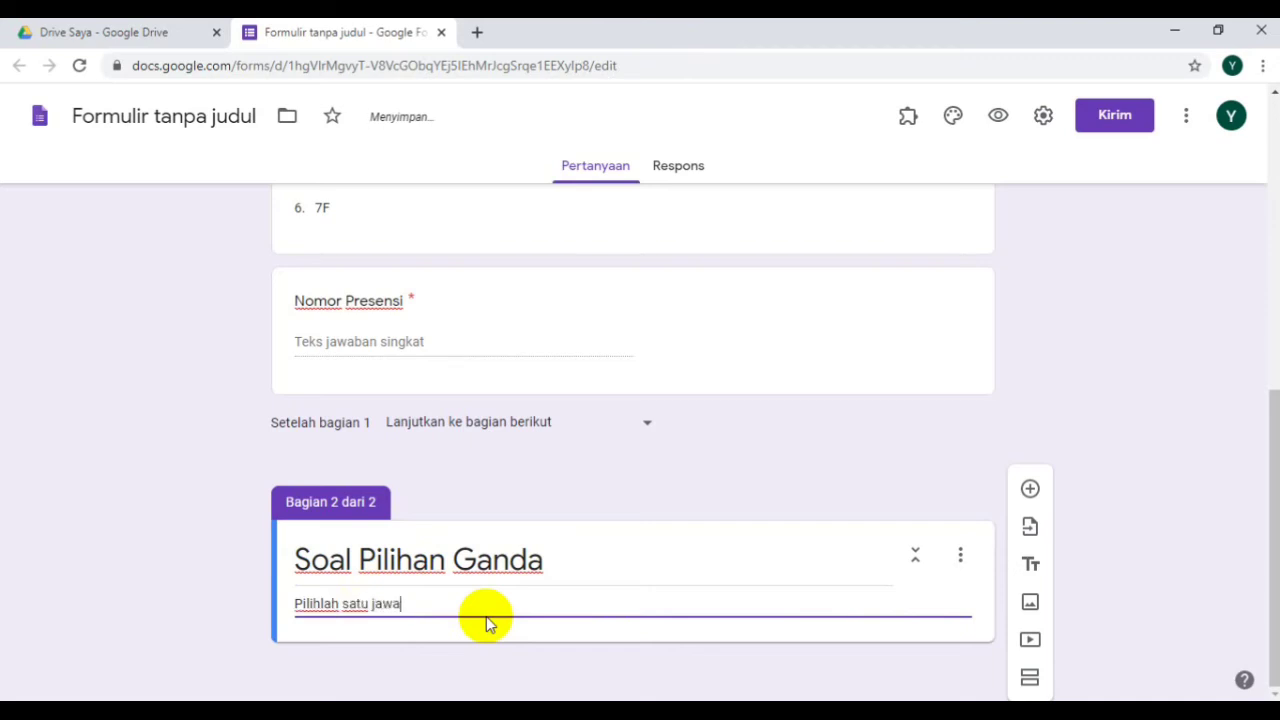
{"action": "type", "text": "ban yang paling tepat!"}
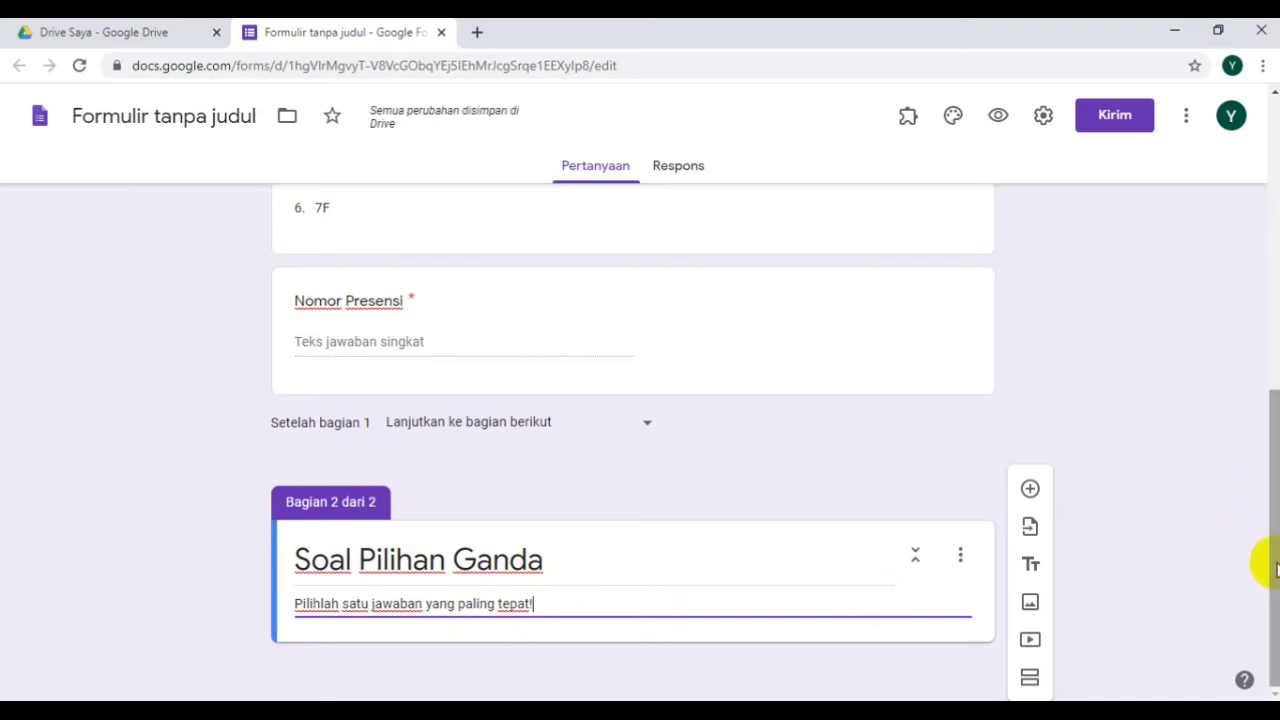
{"action": "left_click", "coordinate": [1030, 490]}
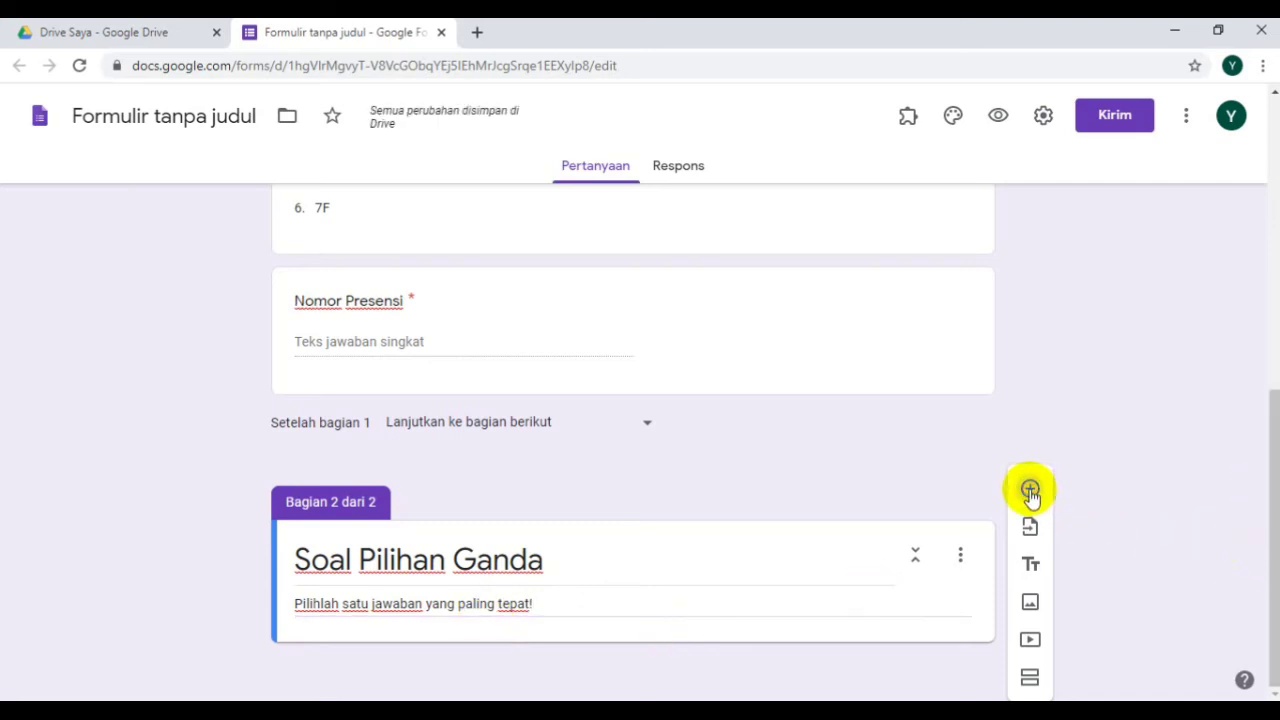
{"action": "left_click_drag", "start_coordinate": [1275, 450], "coordinate": [1275, 590]}
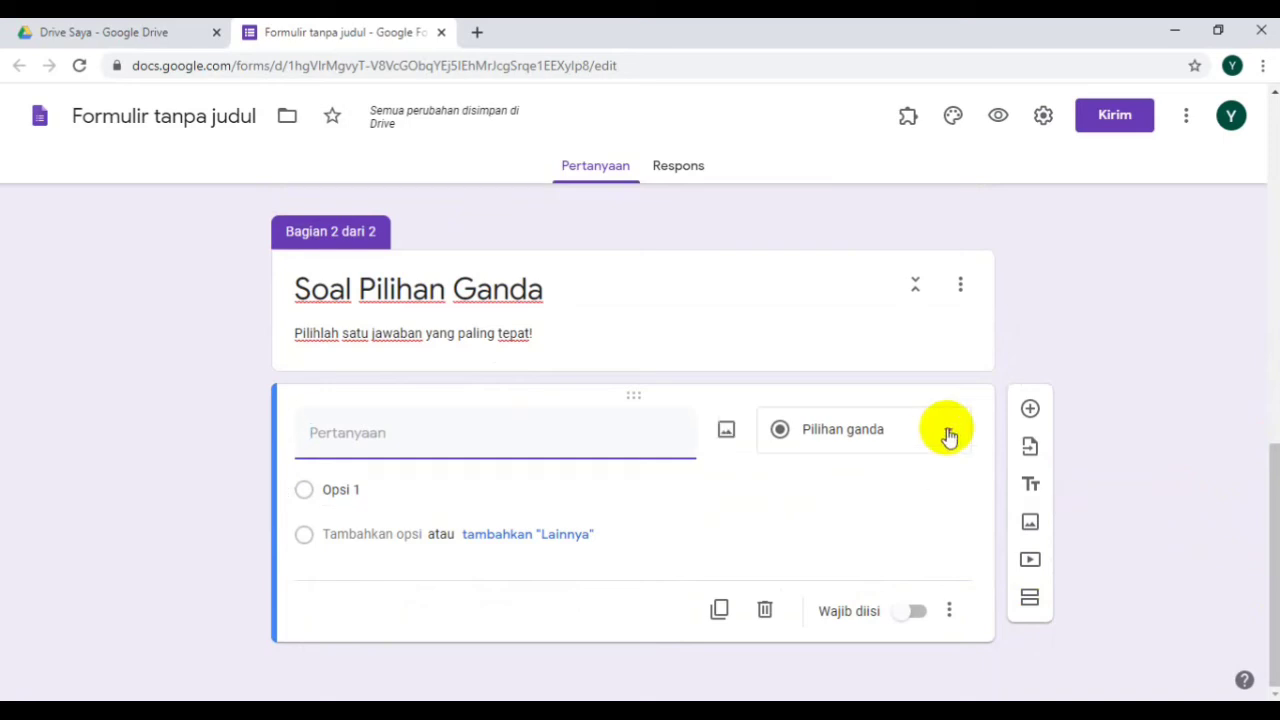
- In the form settings, limit respondents to 1 response and shuffle the question order
{"action": "left_click", "coordinate": [1043, 120]}
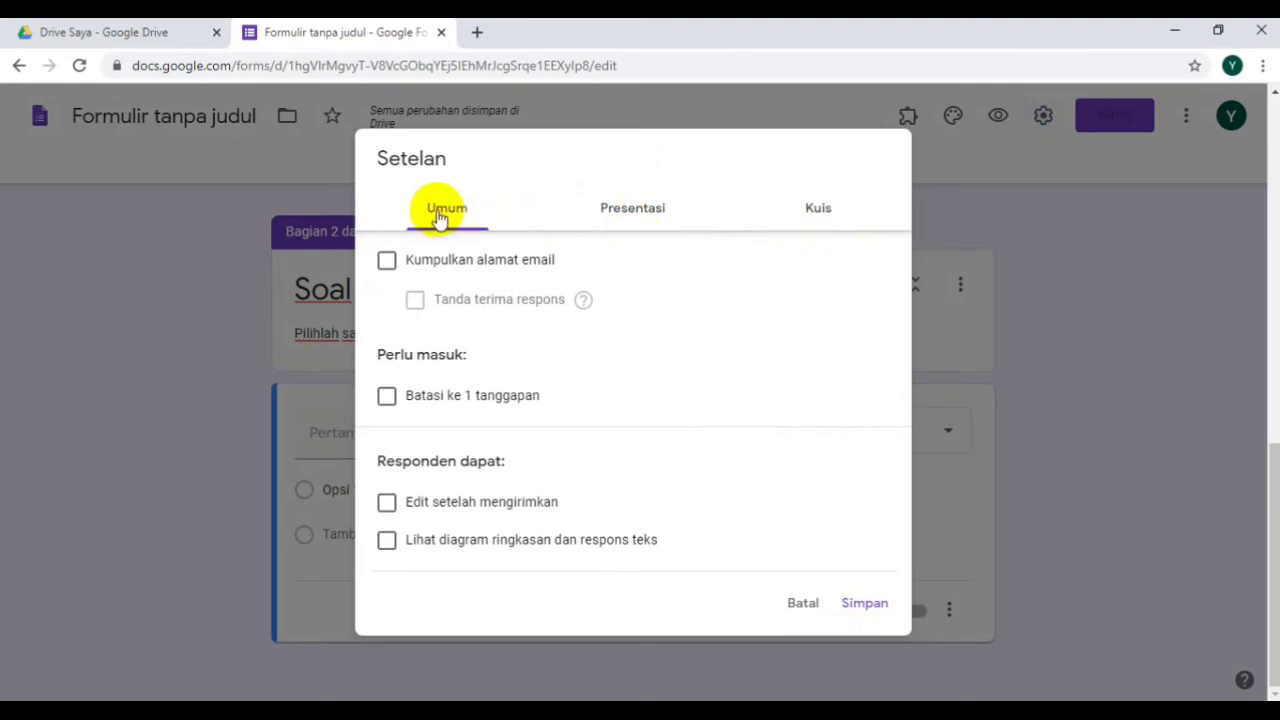
{"action": "left_click", "coordinate": [387, 399]}
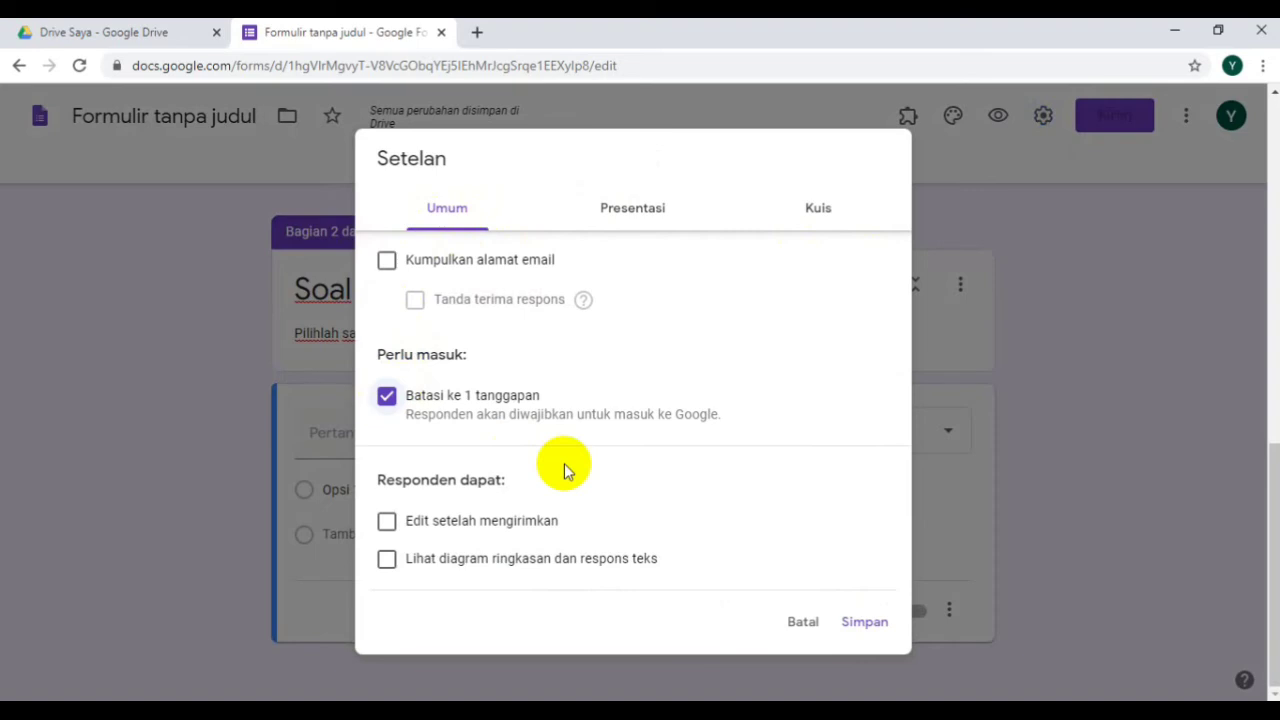
{"action": "left_click", "coordinate": [622, 212]}
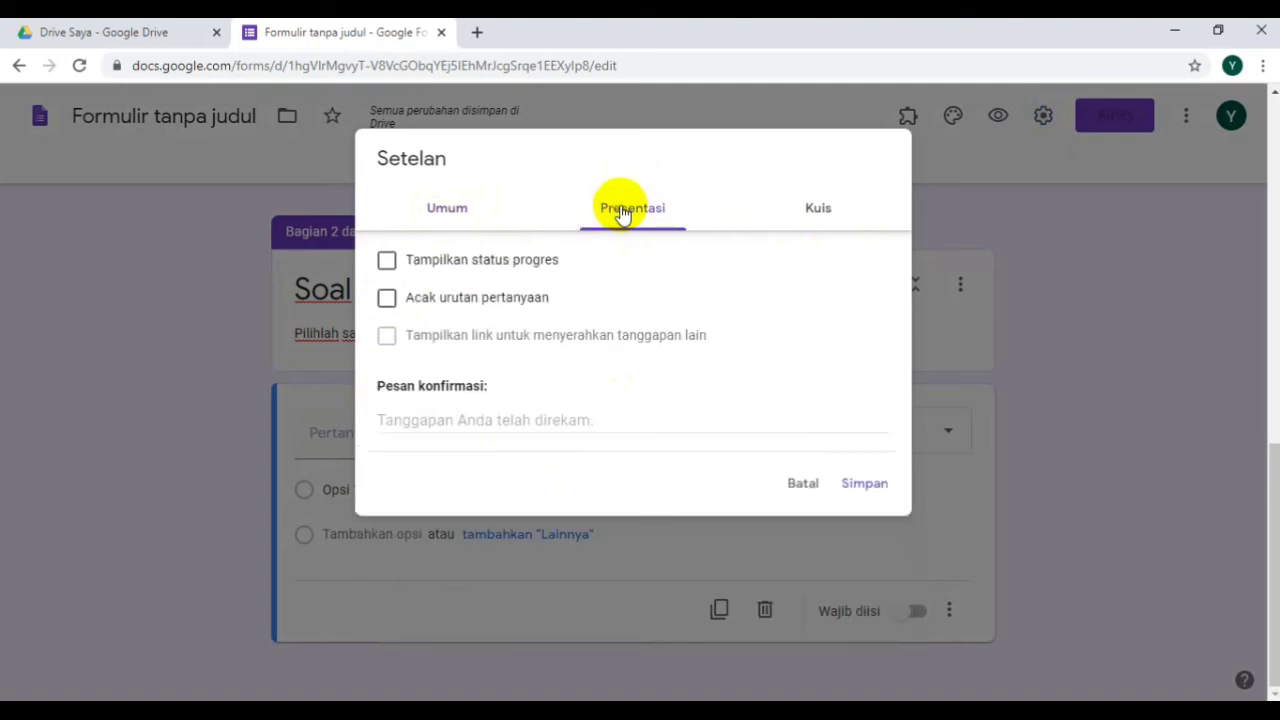
{"action": "left_click", "coordinate": [386, 298]}
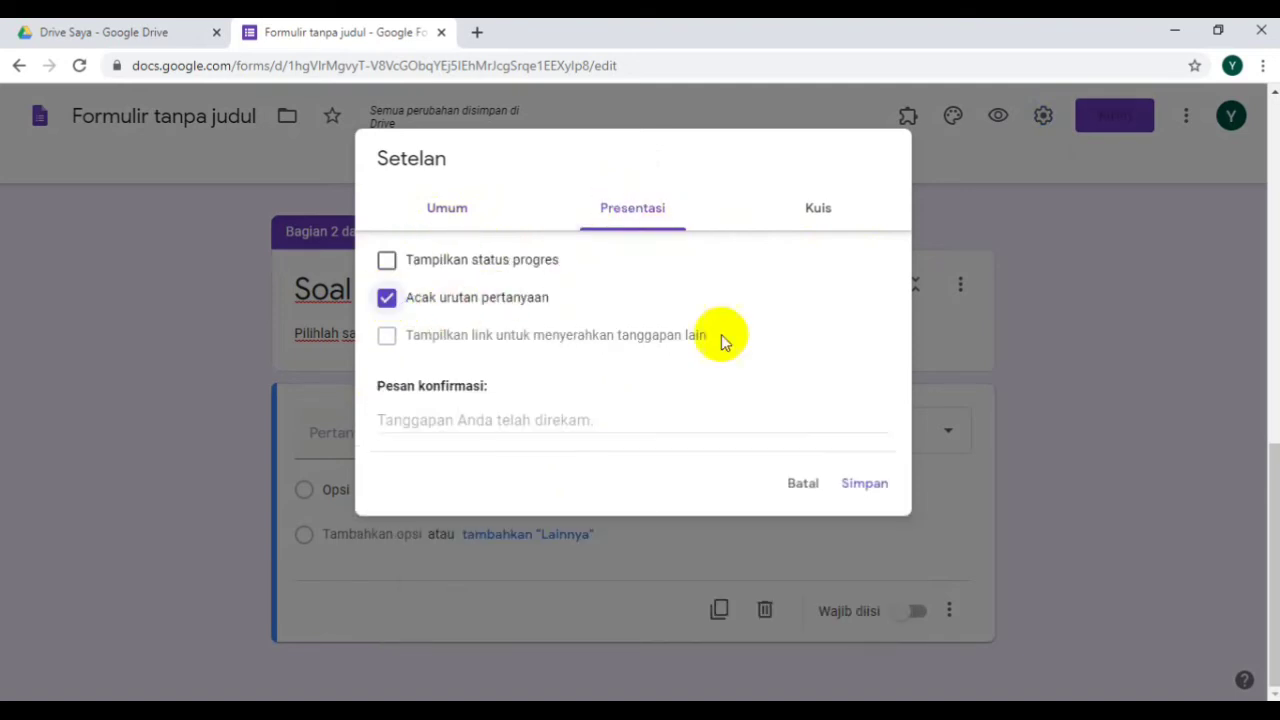
- Make the form a quiz, hide missed questions, correct answers and point values from respondents, and save the settings
{"action": "left_click", "coordinate": [818, 214]}
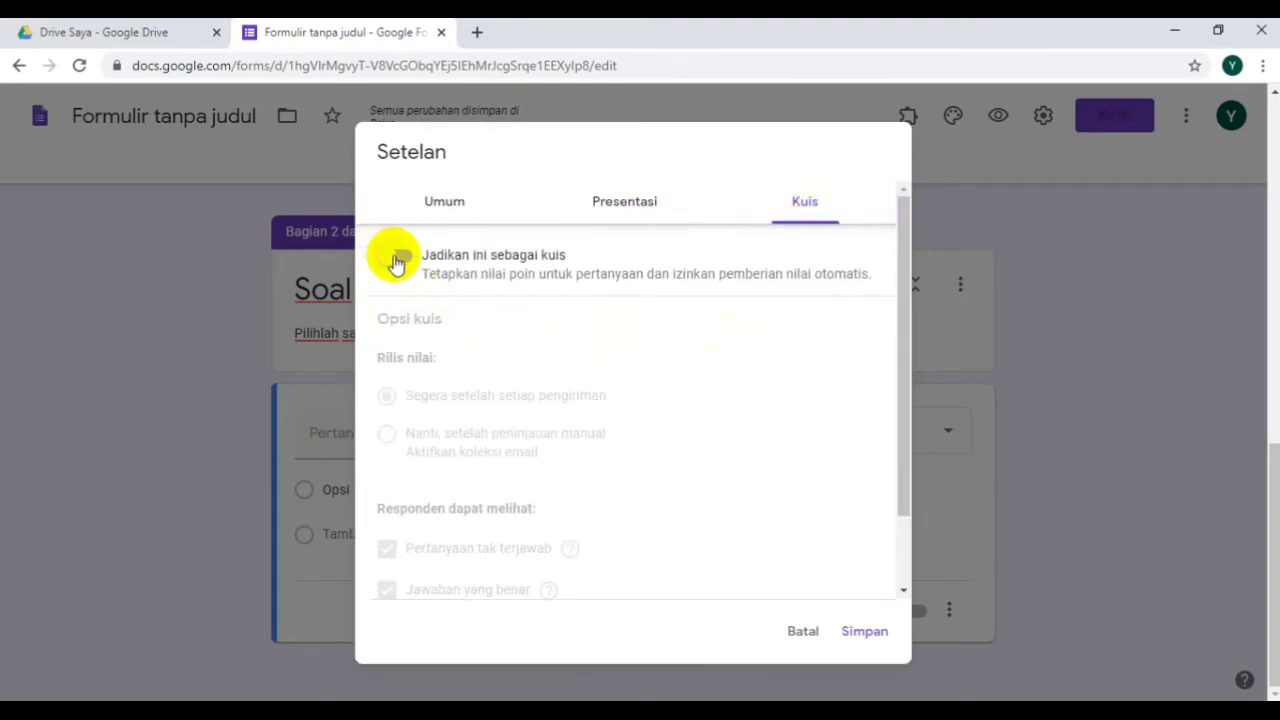
{"action": "left_click", "coordinate": [390, 260]}
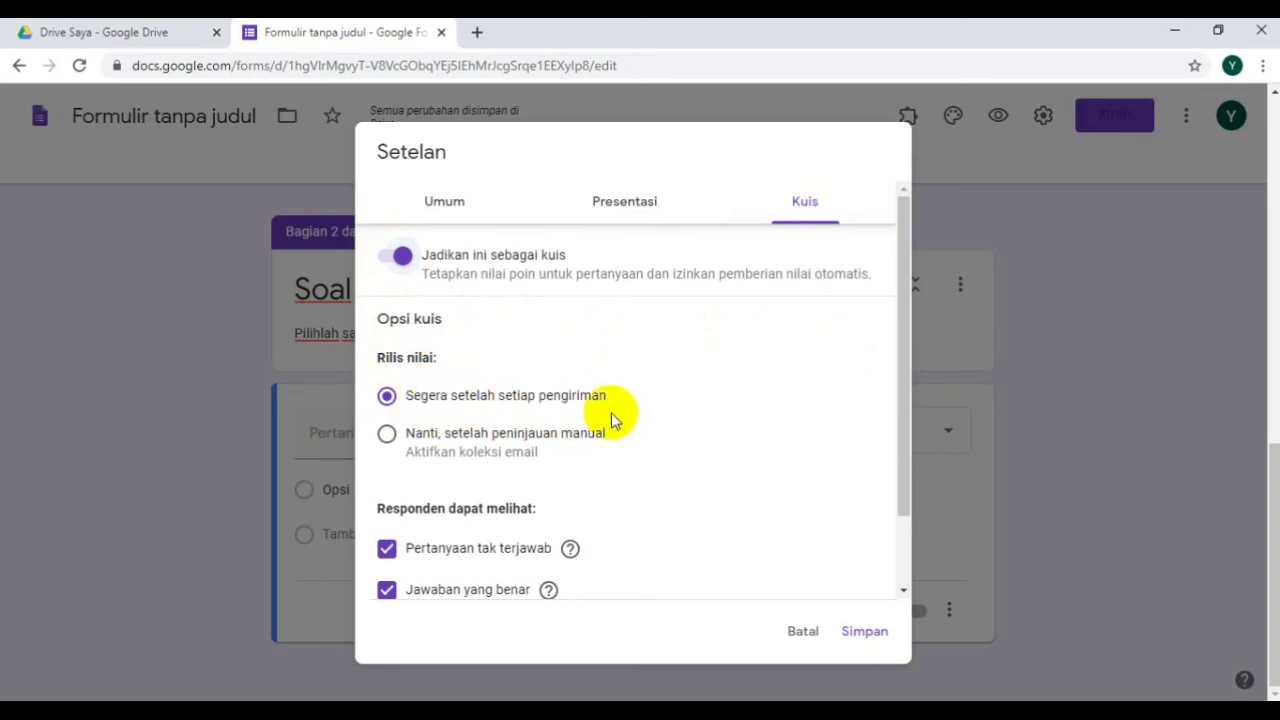
{"action": "left_click_drag", "start_coordinate": [905, 418], "coordinate": [907, 539]}
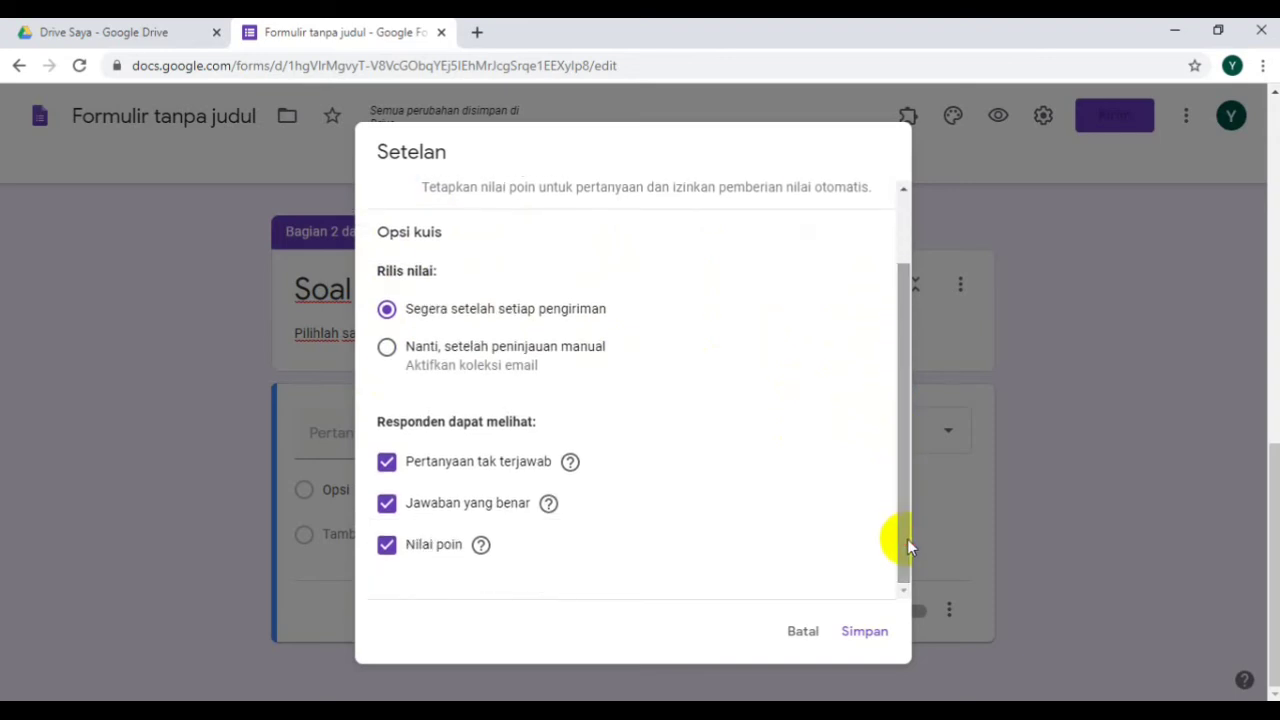
{"action": "left_click", "coordinate": [387, 462]}
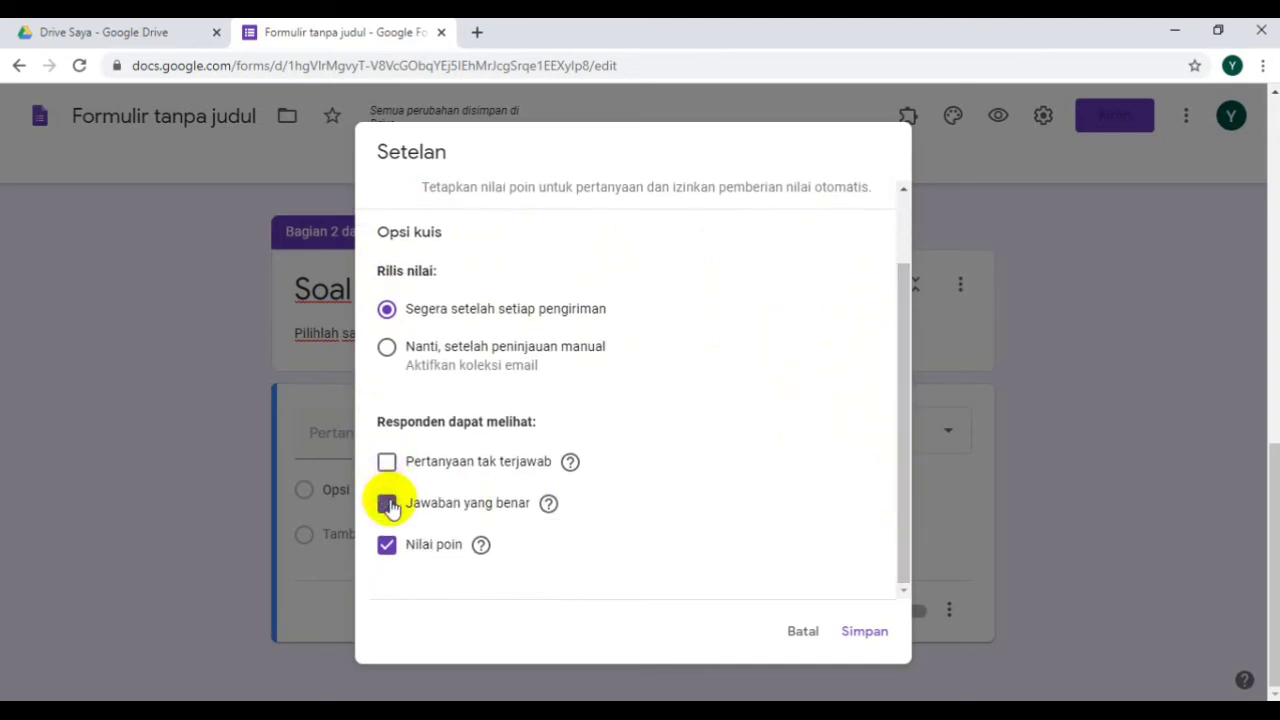
{"action": "left_click", "coordinate": [387, 503]}
{"action": "left_click", "coordinate": [387, 545]}
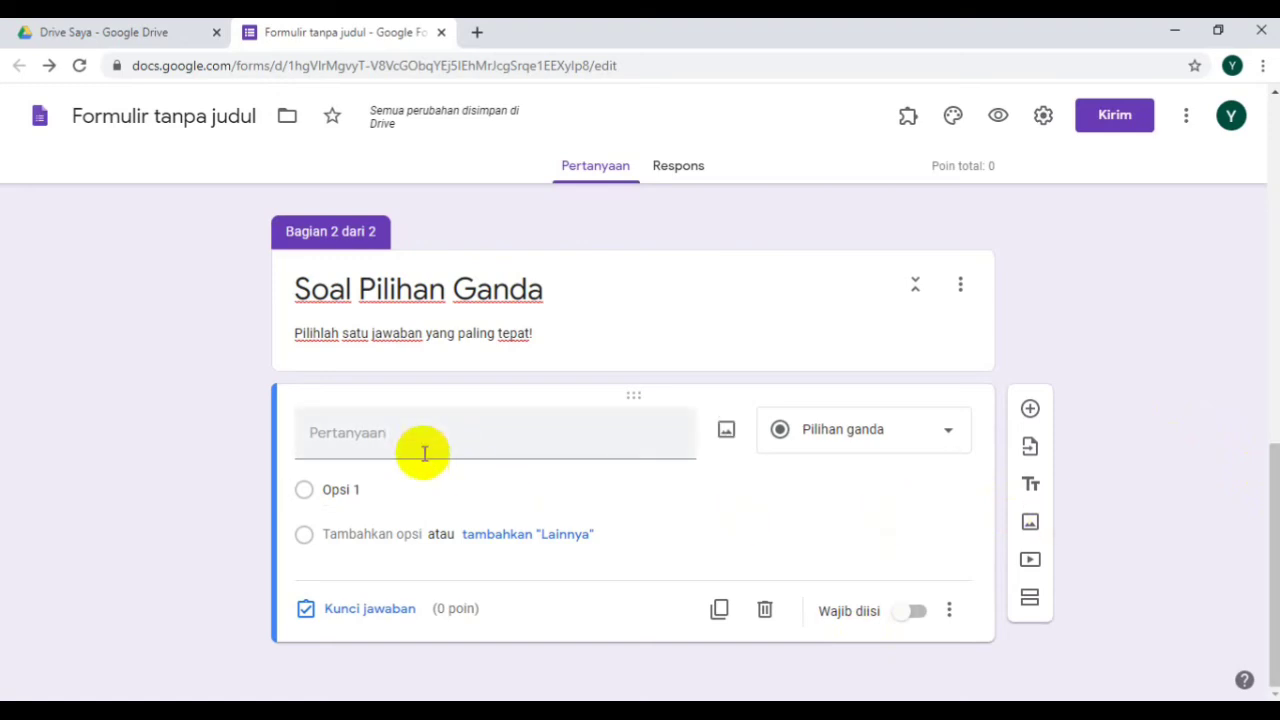
- Copy the SOAL 1 question sentence starting "Tanggal surat yang tepat" from Soal PH_Surat.docx in WPS Office and return to the form's empty question
{"action": "left_click", "coordinate": [344, 440]}
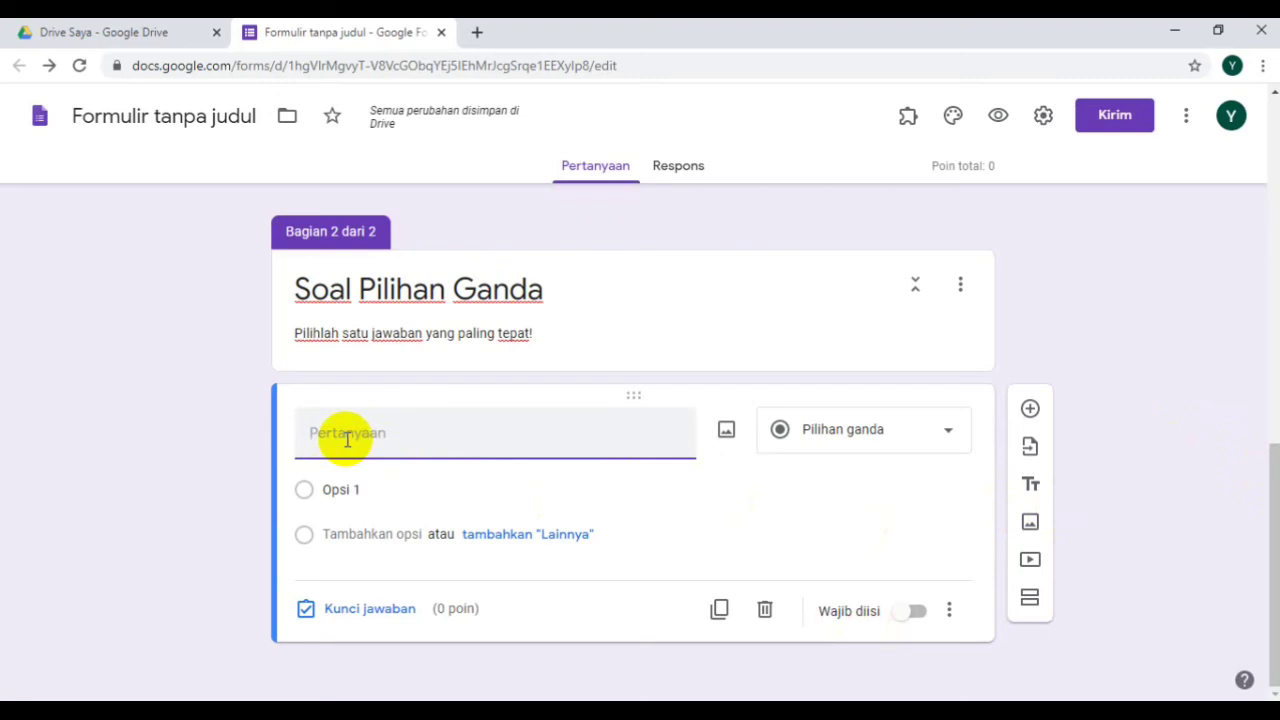
{"action": "mouse_move", "coordinate": [389, 712]}
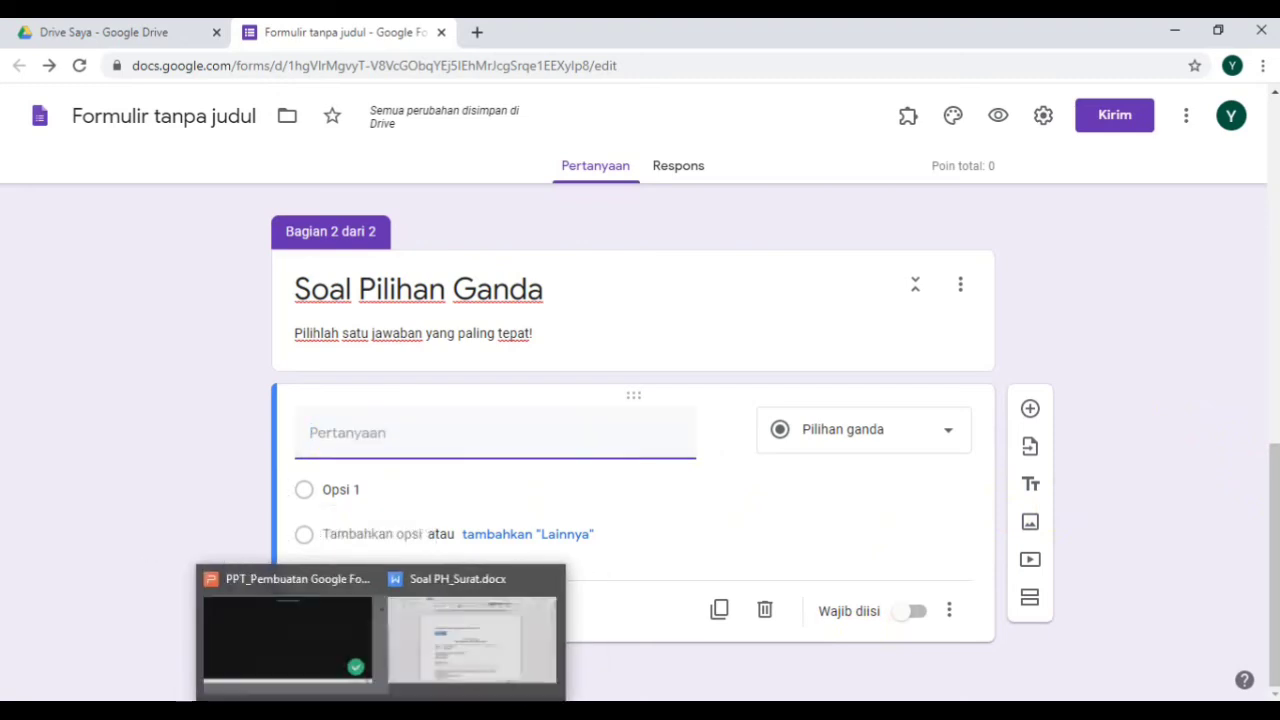
{"action": "left_click", "coordinate": [482, 642]}
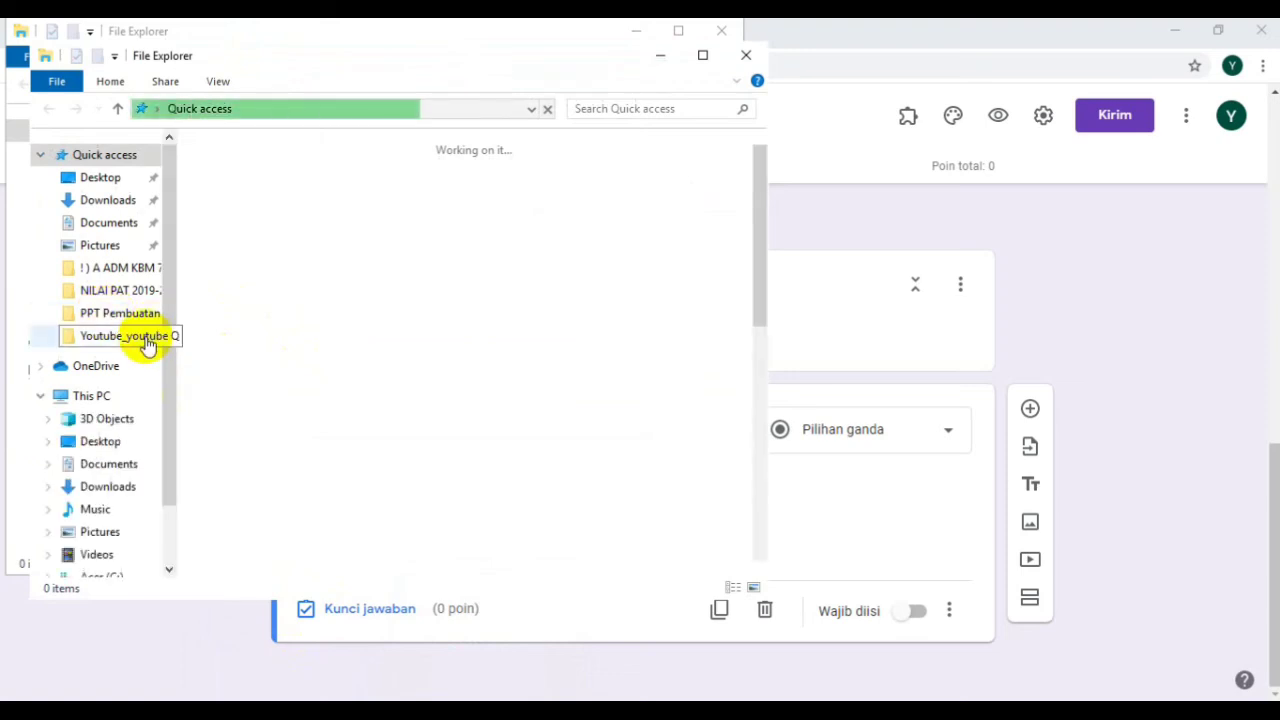
{"action": "left_click", "coordinate": [147, 340]}
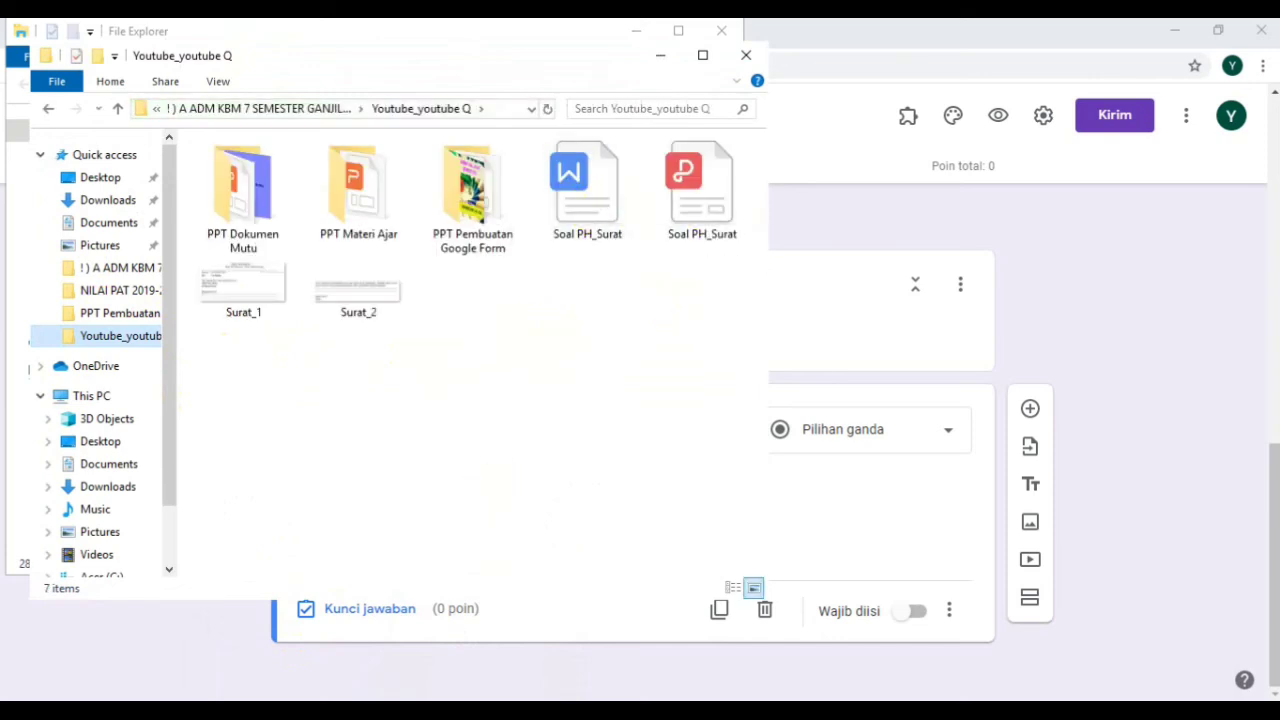
{"action": "left_click", "coordinate": [531, 614]}
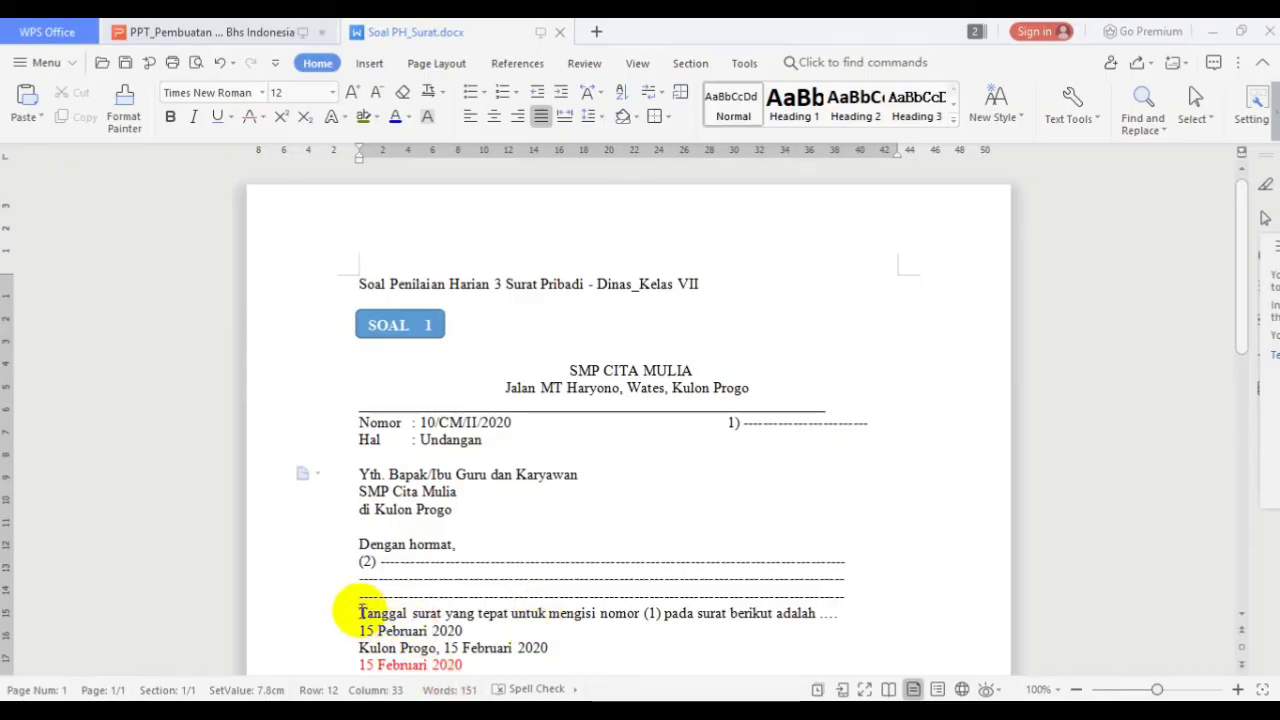
{"action": "left_click_drag", "start_coordinate": [360, 613], "coordinate": [843, 622]}
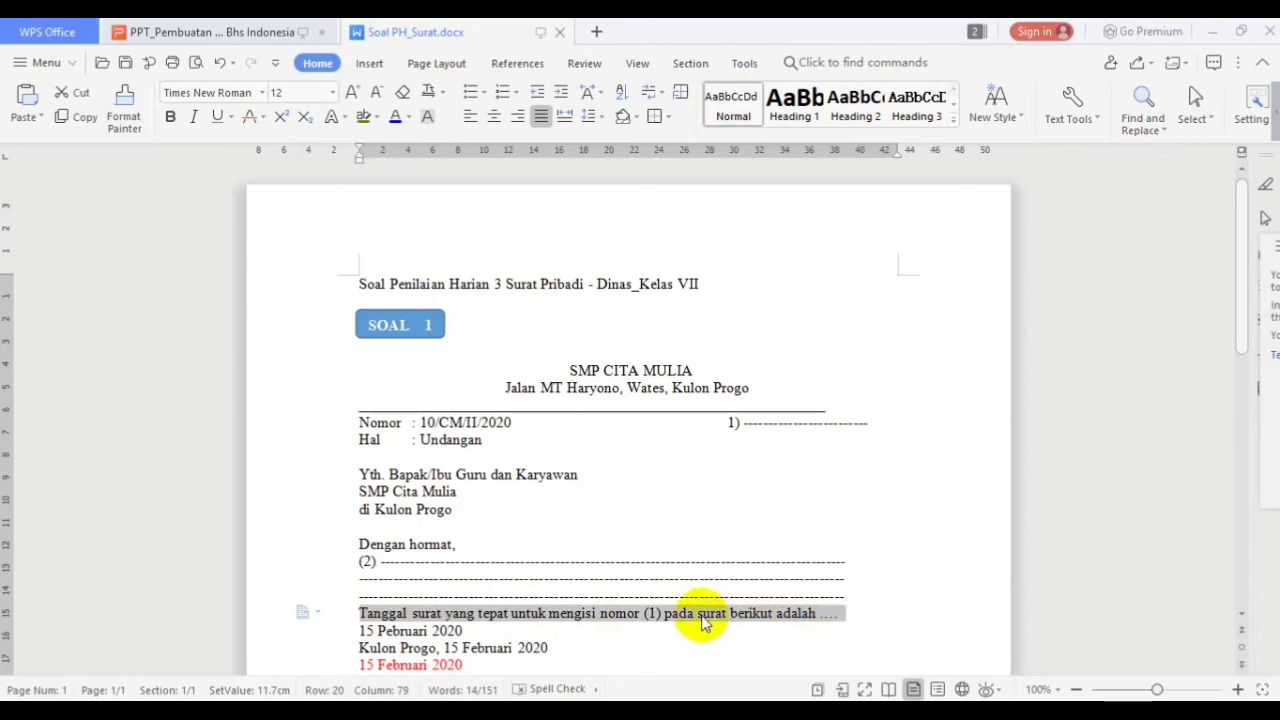
{"action": "key", "text": "alt+Tab"}
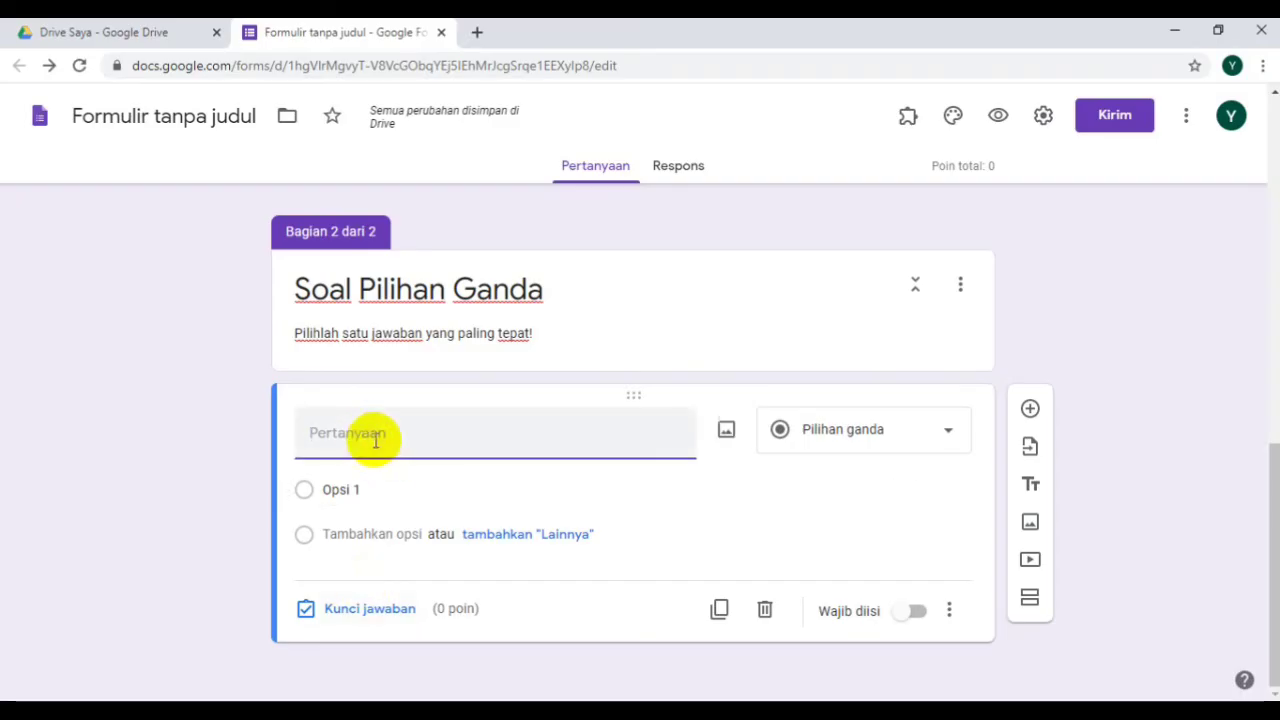
- Enter the question "Tanggal surat yang tepat untuk mengisi nomor (1) pada surat berikut adalah ...." and attach the Surat_1 image to it
{"action": "left_click", "coordinate": [362, 437]}
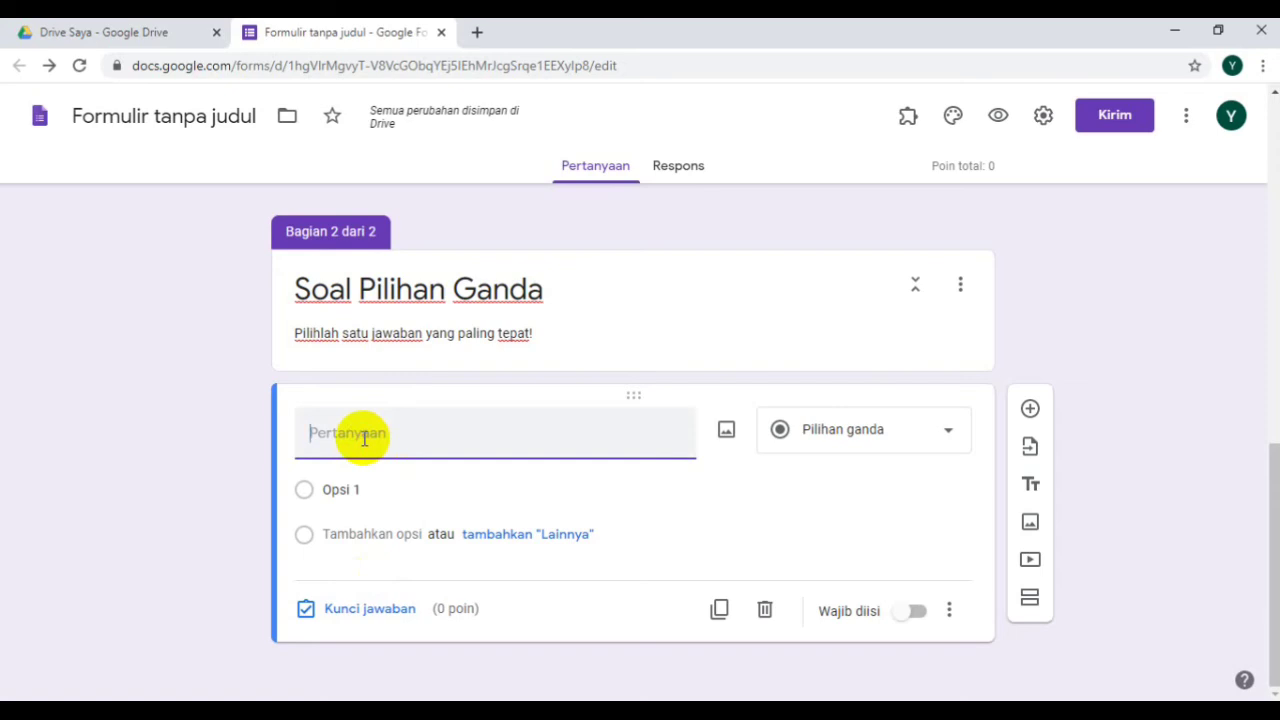
{"action": "type", "text": "Tanggal surat yang tepat untuk mengisi nomor (1) pada surat berikut adalah ...."}
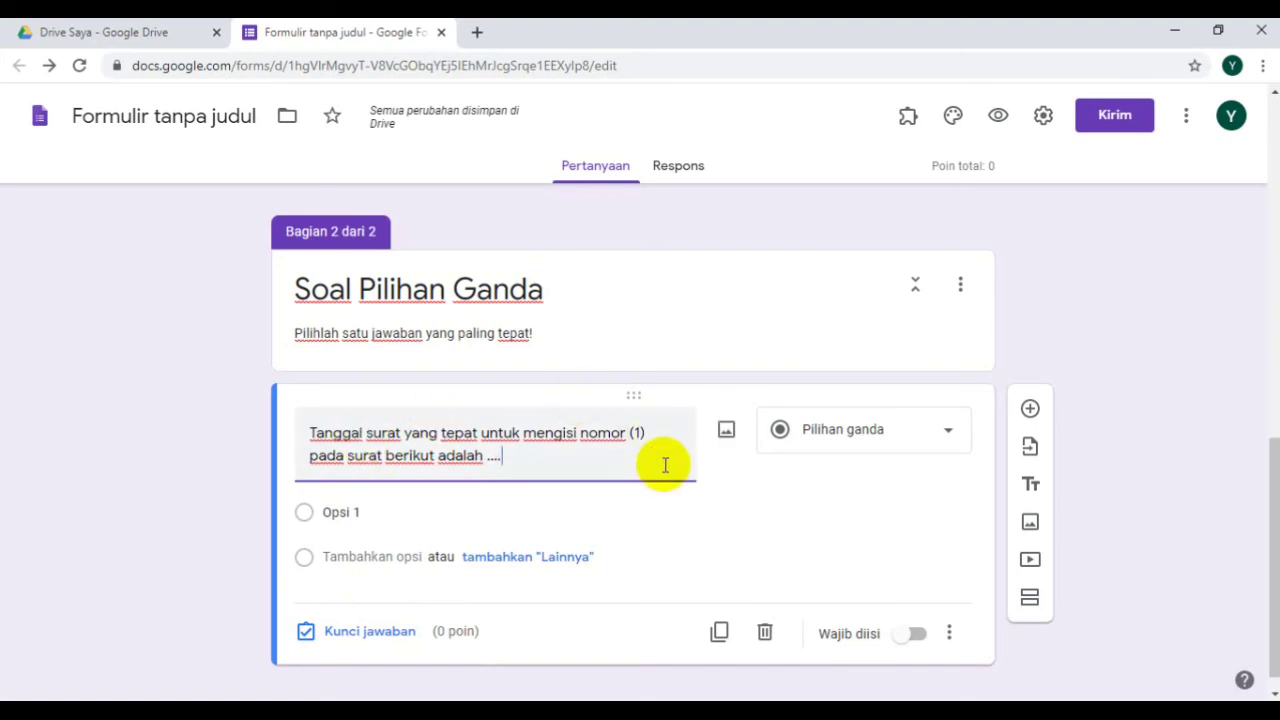
{"action": "left_click", "coordinate": [726, 432]}
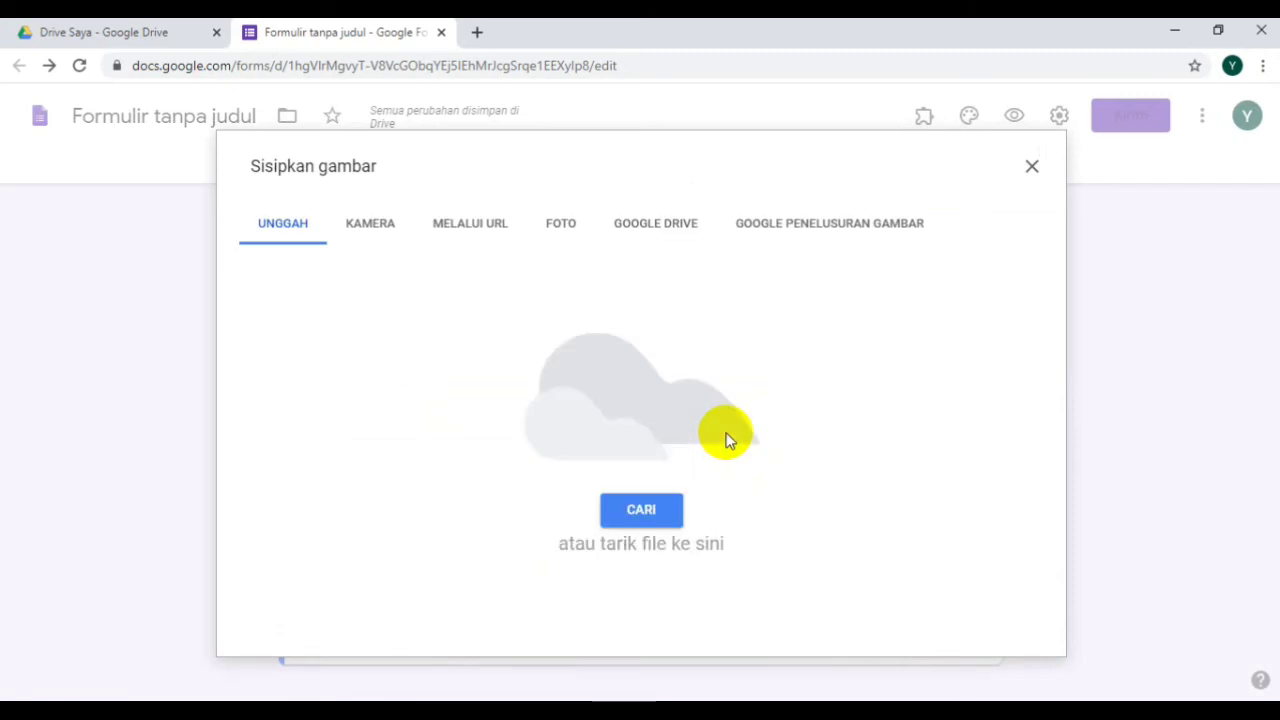
{"action": "left_click", "coordinate": [650, 512]}
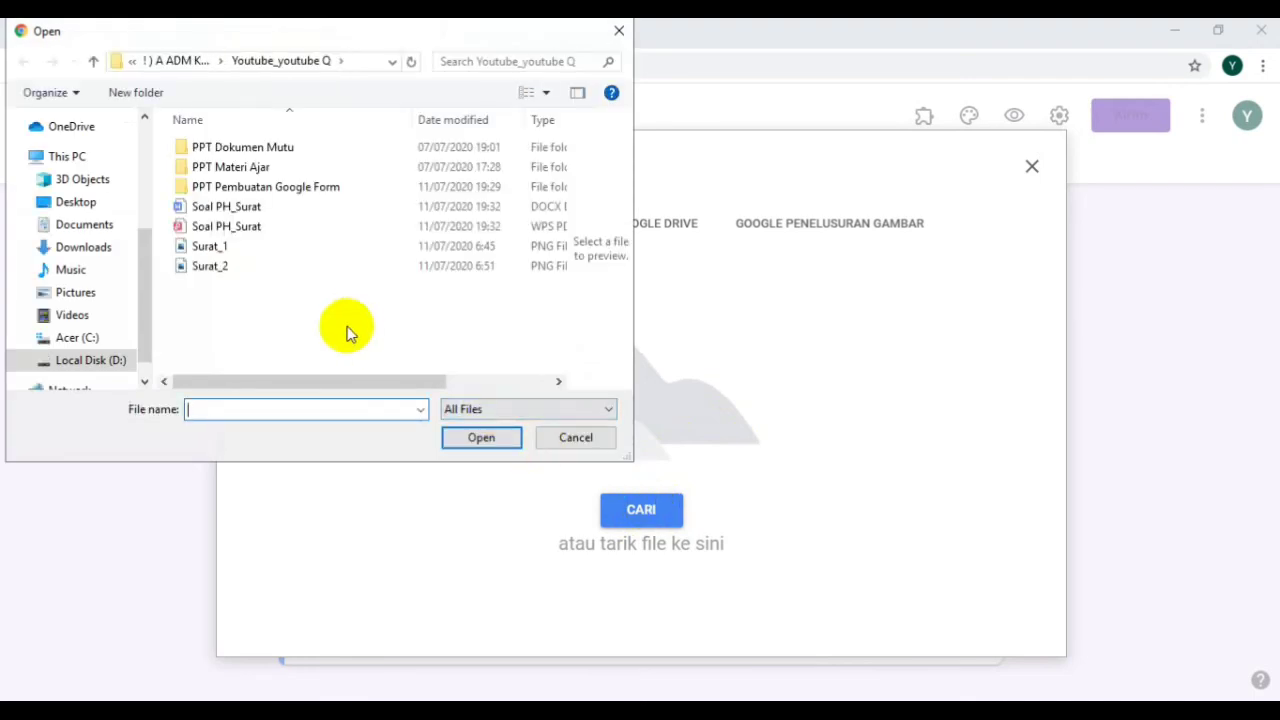
{"action": "left_click", "coordinate": [237, 250]}
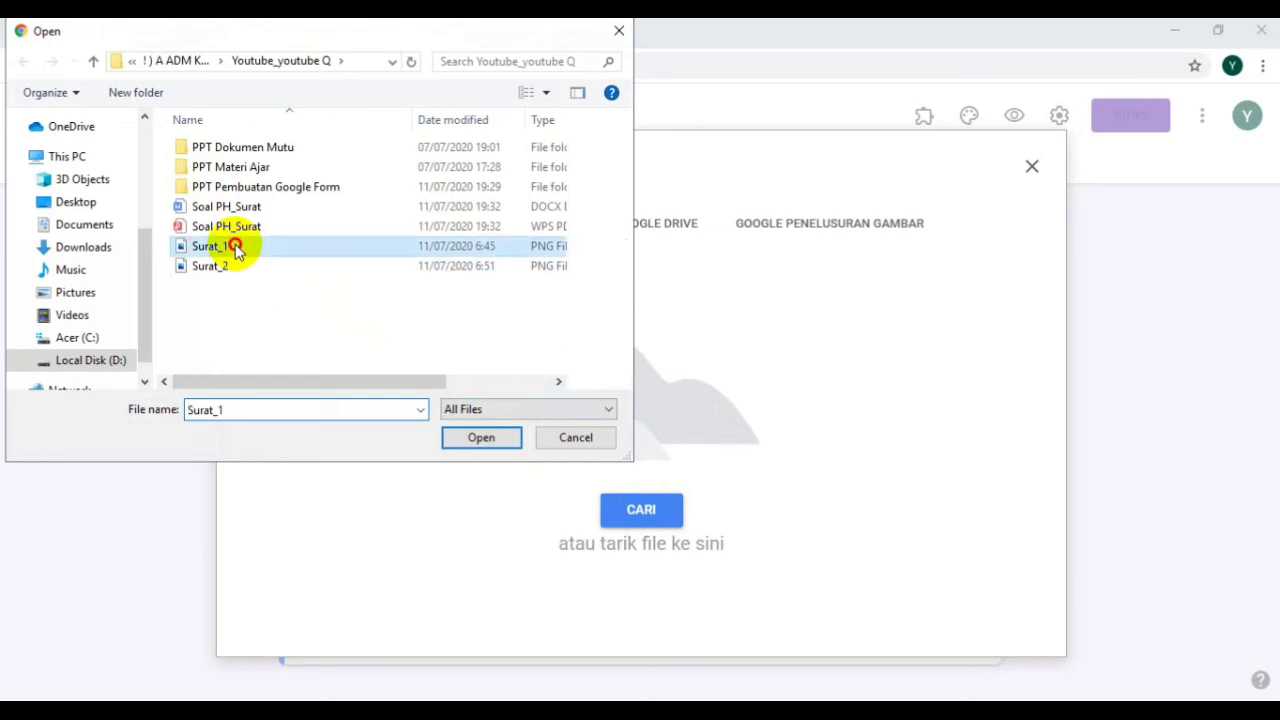
{"action": "left_click", "coordinate": [482, 437]}
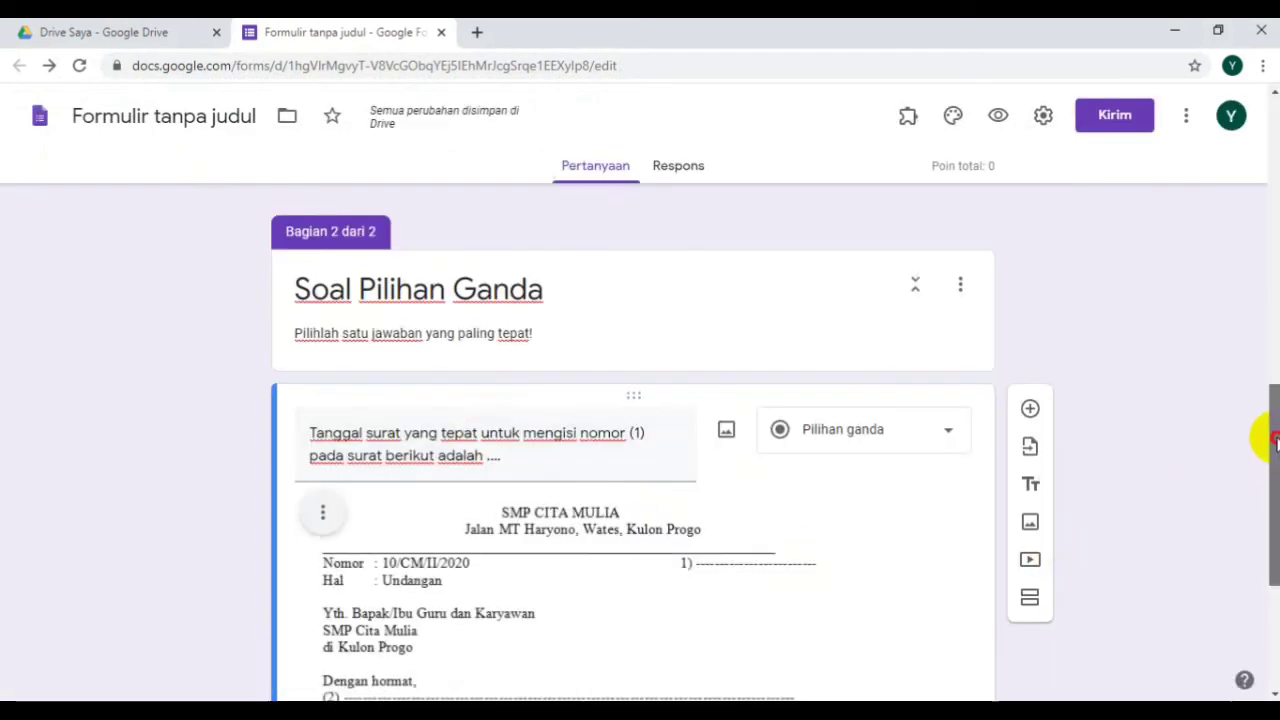
- Copy the four SOAL 1 answer options from Soal PH_Surat.docx in WPS Office and return to the form's first answer option
{"action": "left_click_drag", "start_coordinate": [1275, 440], "coordinate": [1275, 497]}
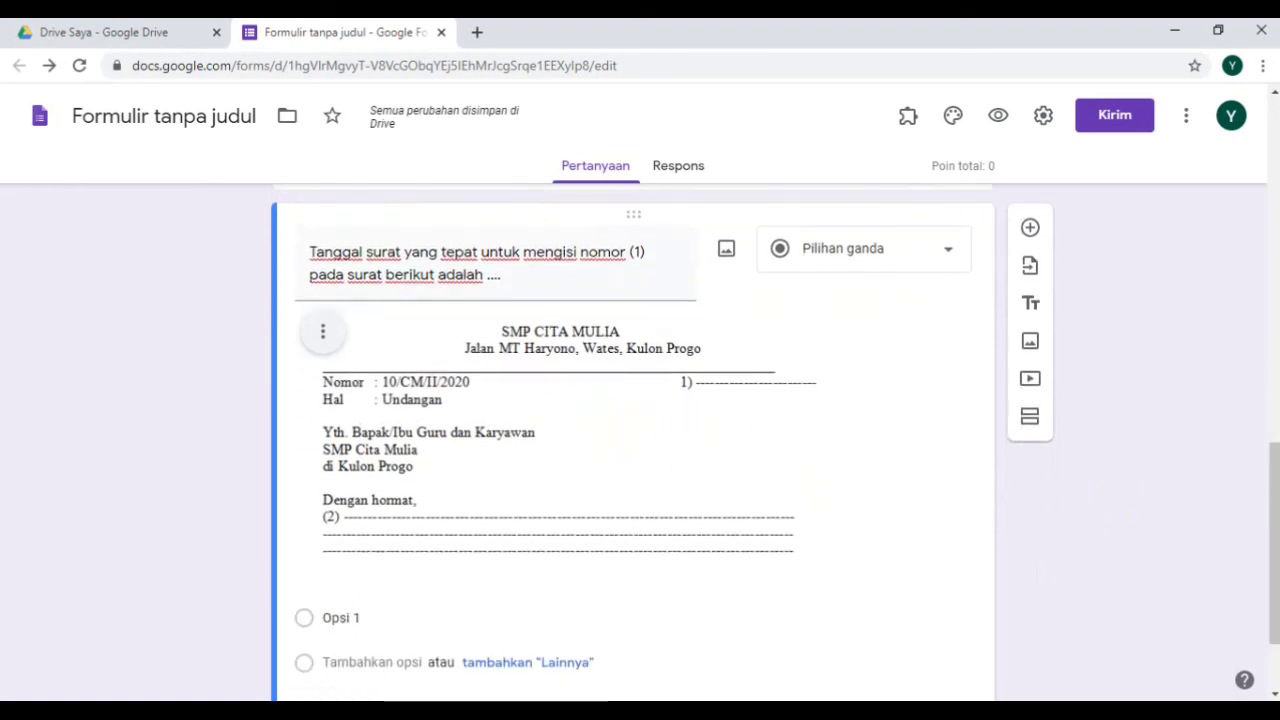
{"action": "left_click_drag", "start_coordinate": [1274, 483], "coordinate": [1266, 522]}
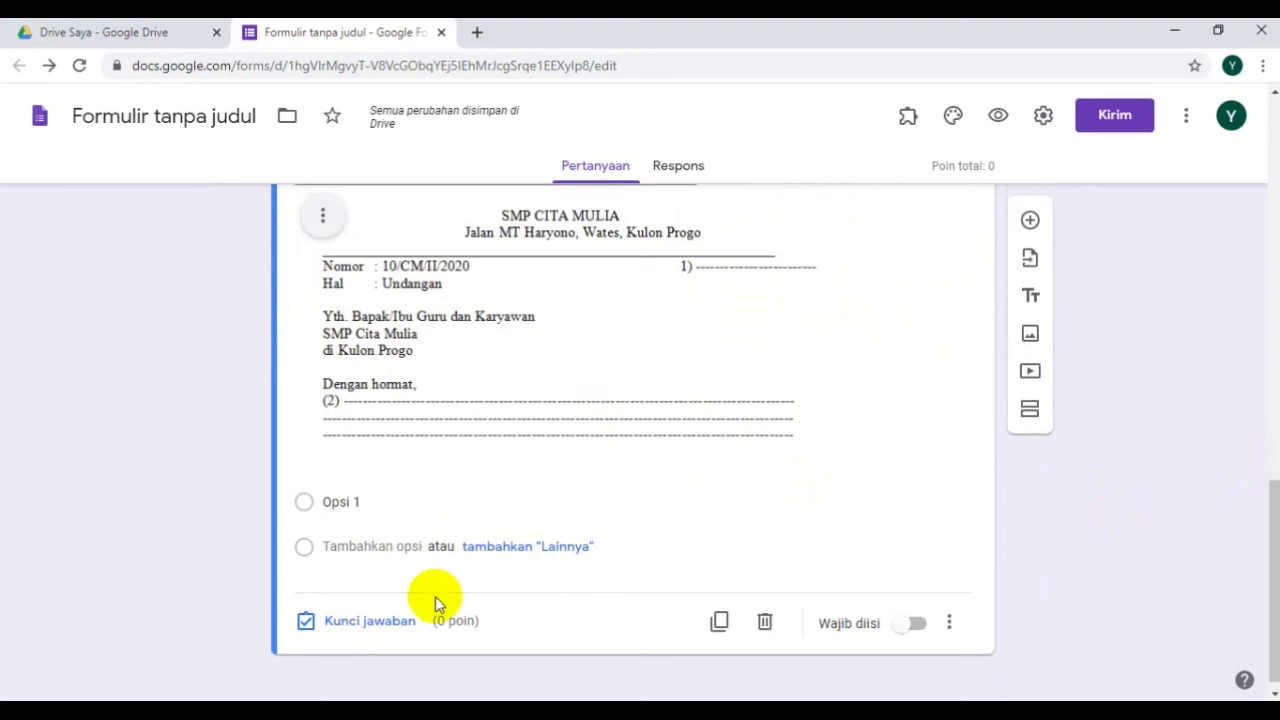
{"action": "left_click", "coordinate": [338, 501]}
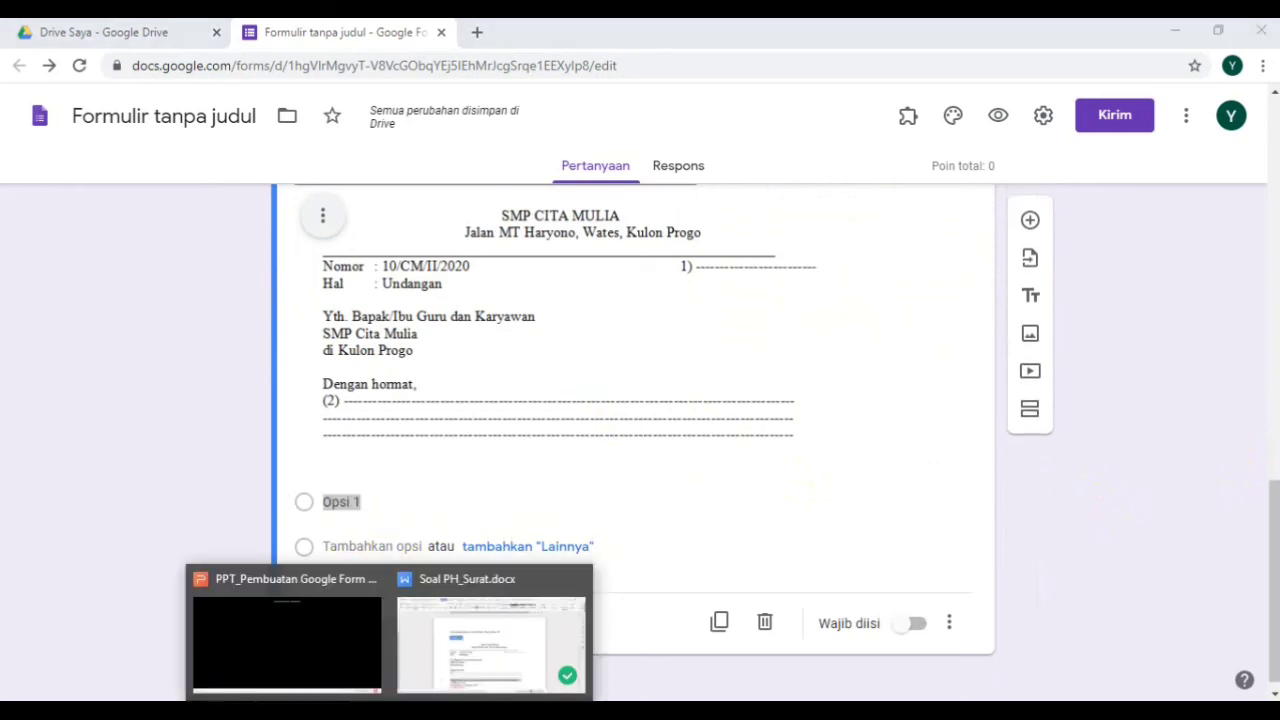
{"action": "left_click", "coordinate": [426, 662]}
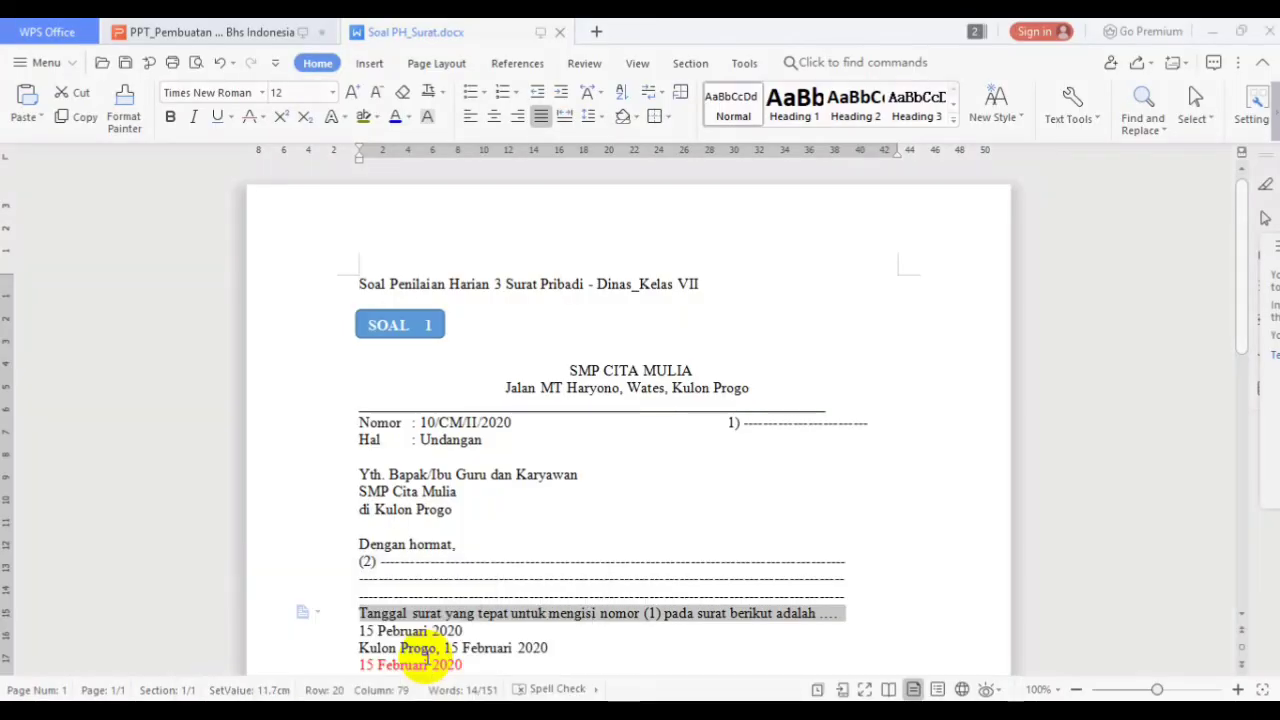
{"action": "left_click", "coordinate": [1243, 330]}
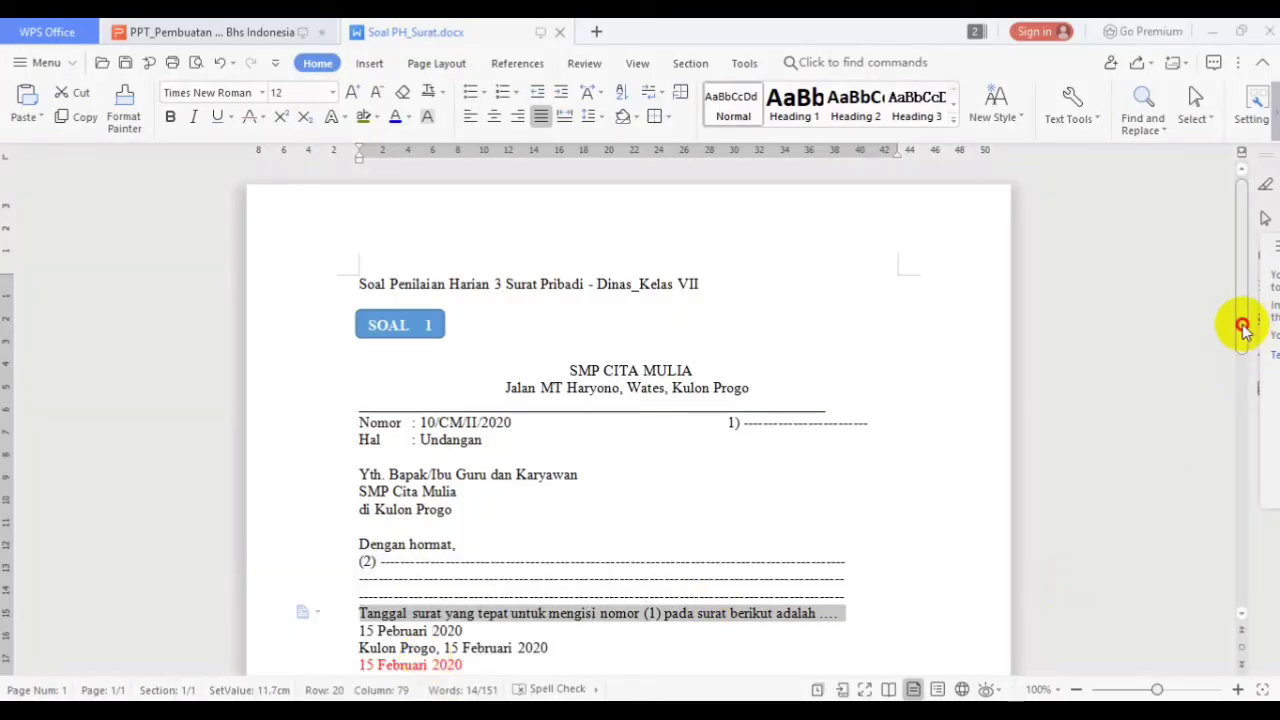
{"action": "left_click_drag", "start_coordinate": [1243, 330], "coordinate": [1251, 371]}
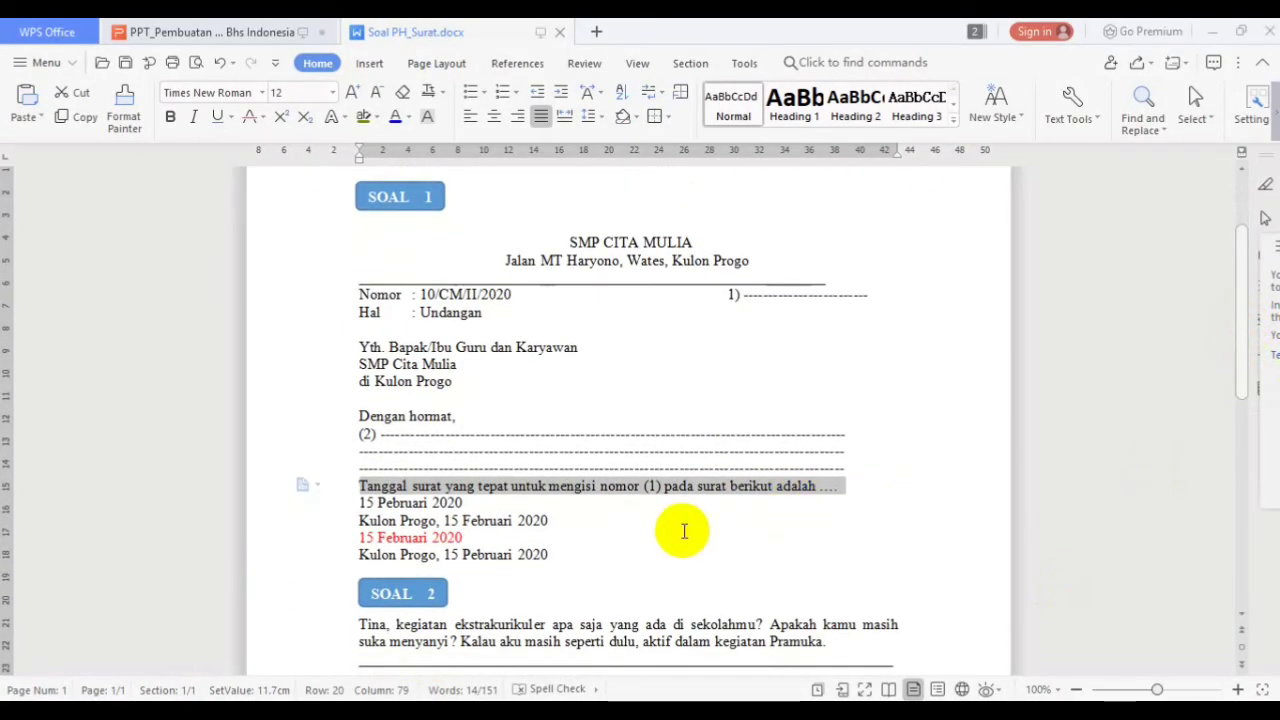
{"action": "left_click", "coordinate": [619, 541]}
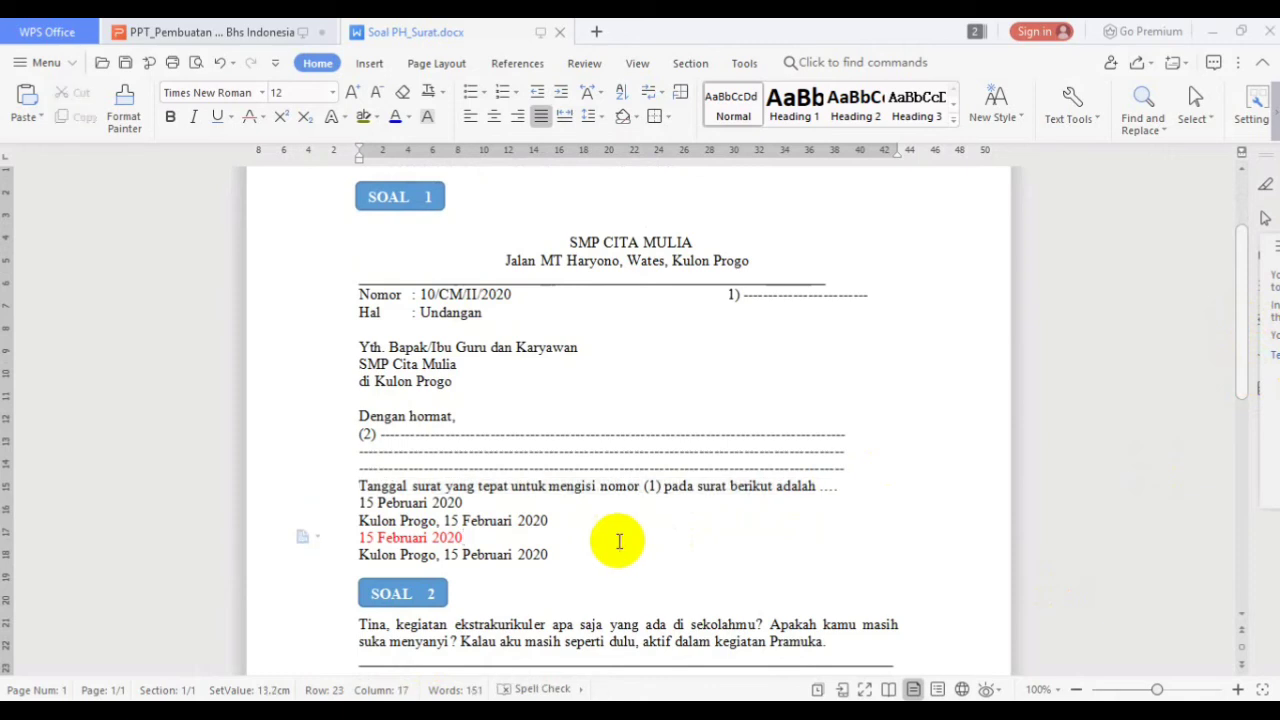
{"action": "left_click", "coordinate": [364, 503]}
{"action": "left_click_drag", "start_coordinate": [364, 503], "coordinate": [556, 560]}
{"action": "key", "text": "ctrl+c"}
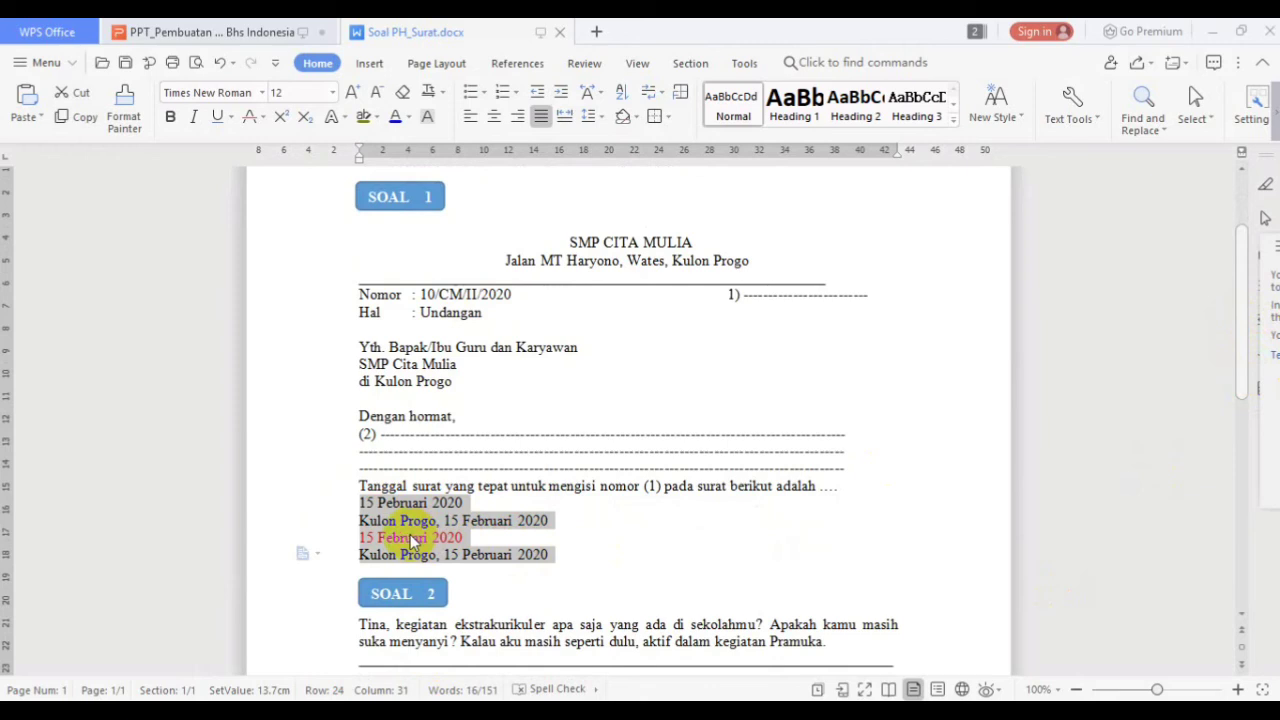
{"action": "right_click", "coordinate": [413, 541]}
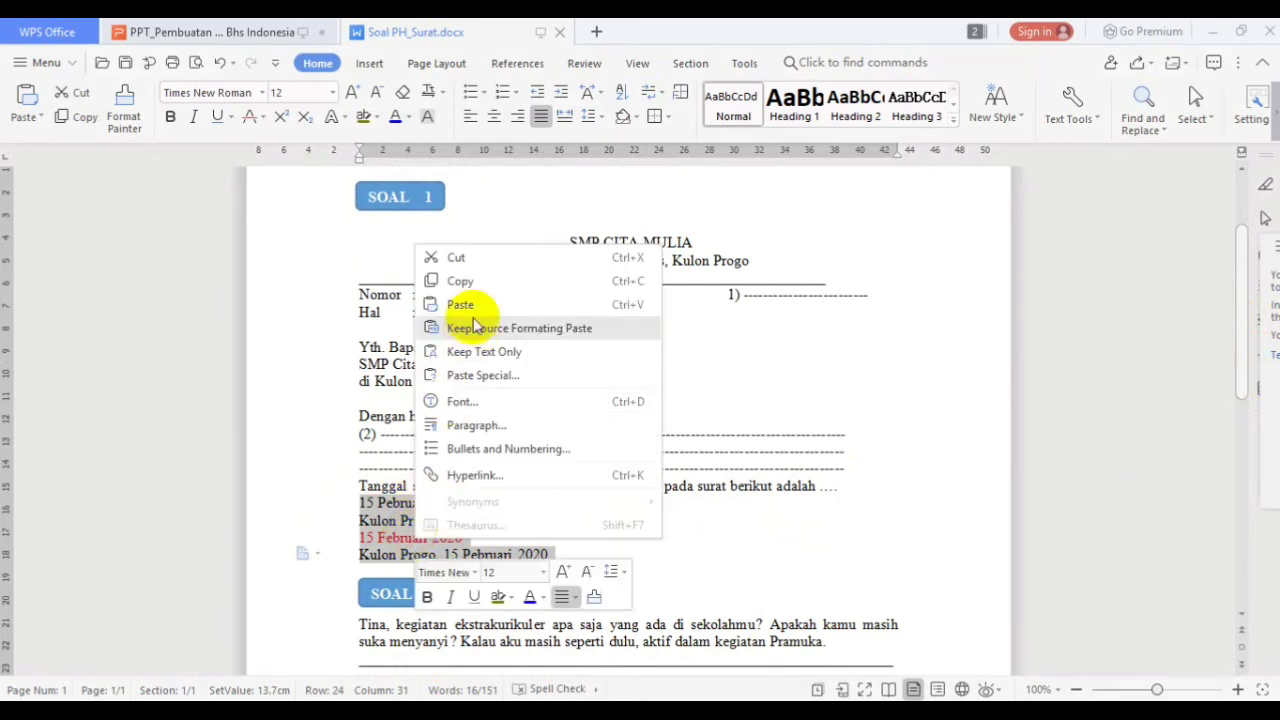
{"action": "left_click", "coordinate": [478, 281]}
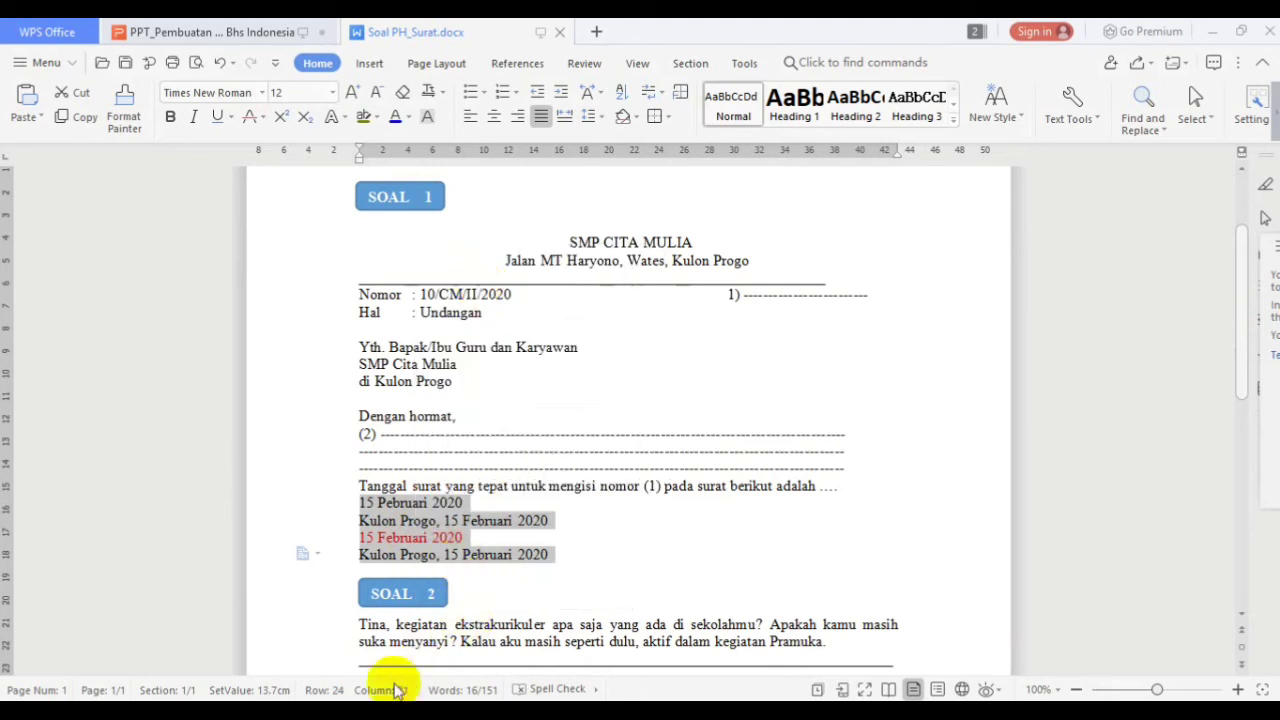
{"action": "left_click", "coordinate": [374, 711]}
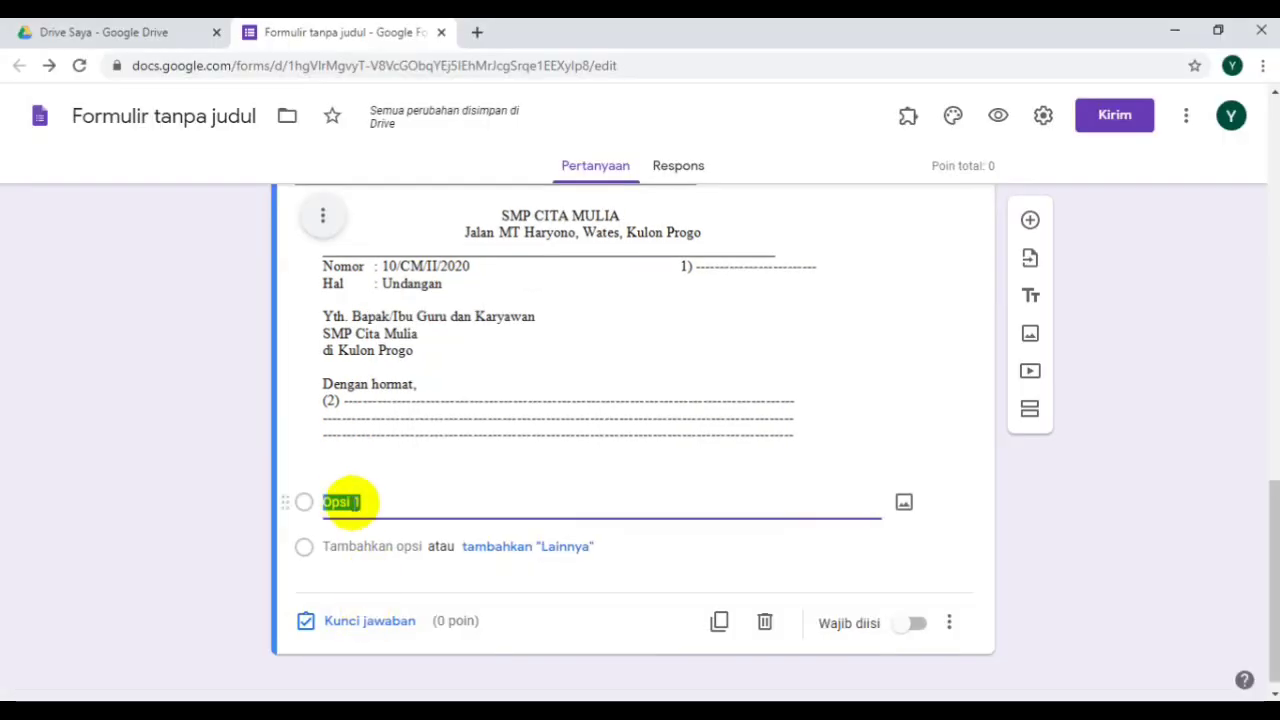
- Replace Opsi 1 with the copied options: 15 Pebruari 2020; Kulon Progo, 15 Februari 2020; 15 Februari 2020; Kulon Progo, 15 Pebruari 2020
{"action": "left_click", "coordinate": [330, 505]}
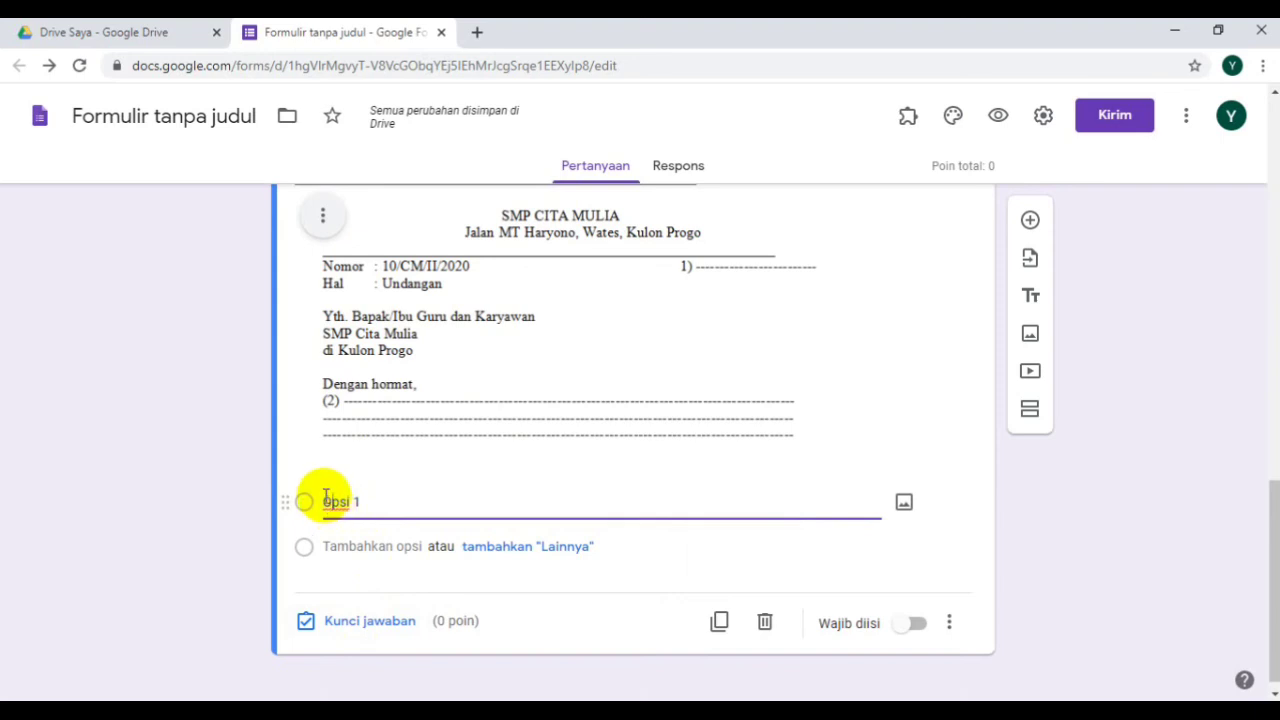
{"action": "left_click_drag", "start_coordinate": [325, 497], "coordinate": [351, 503]}
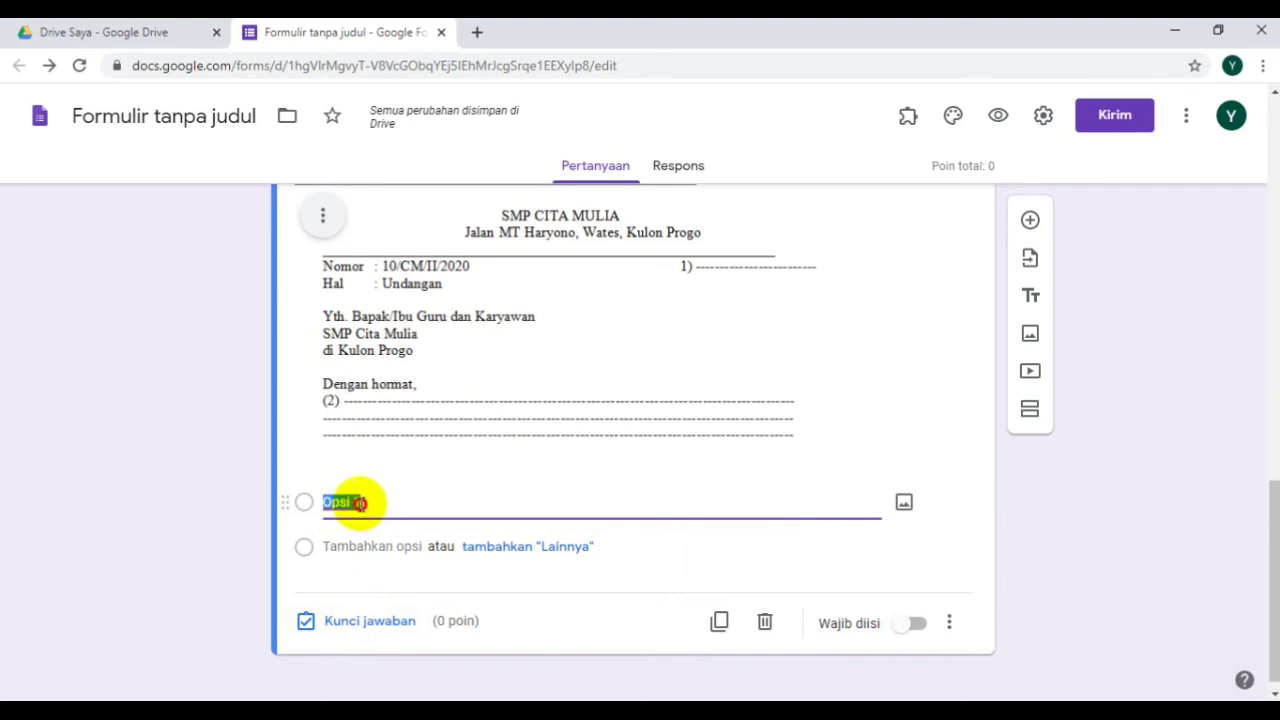
{"action": "key", "text": "ctrl+v"}
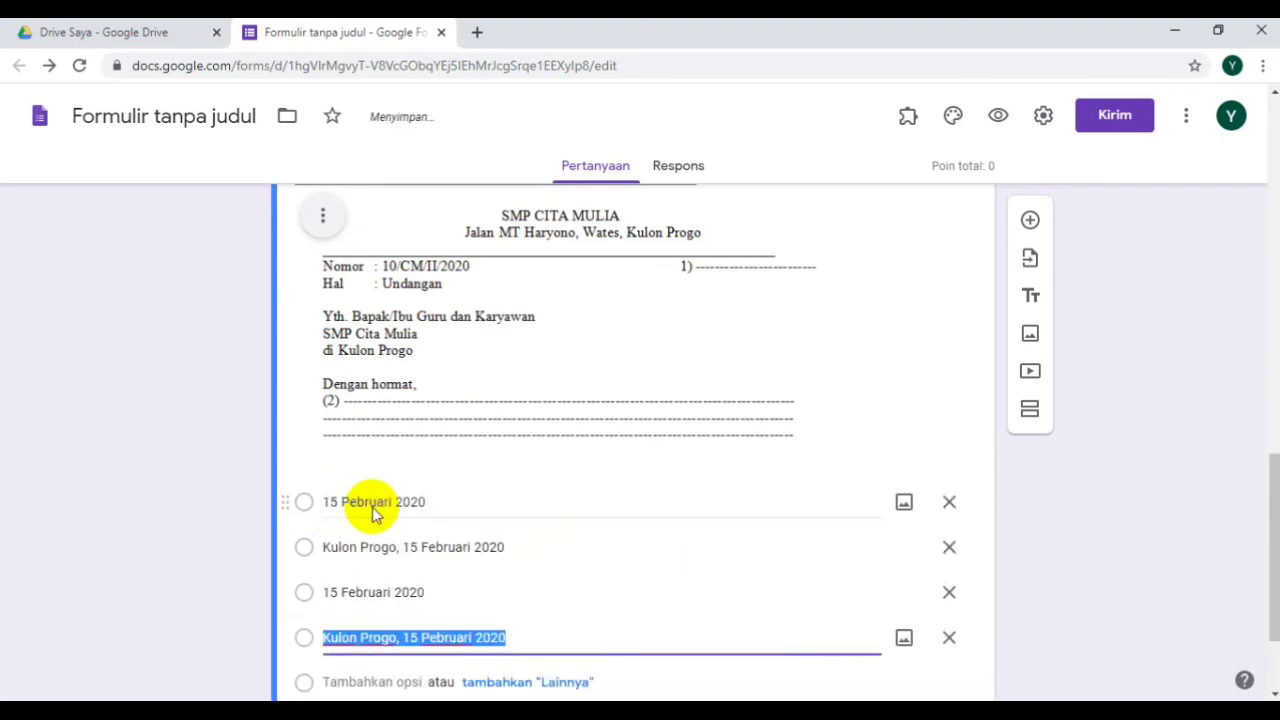
{"action": "left_click", "coordinate": [563, 640]}
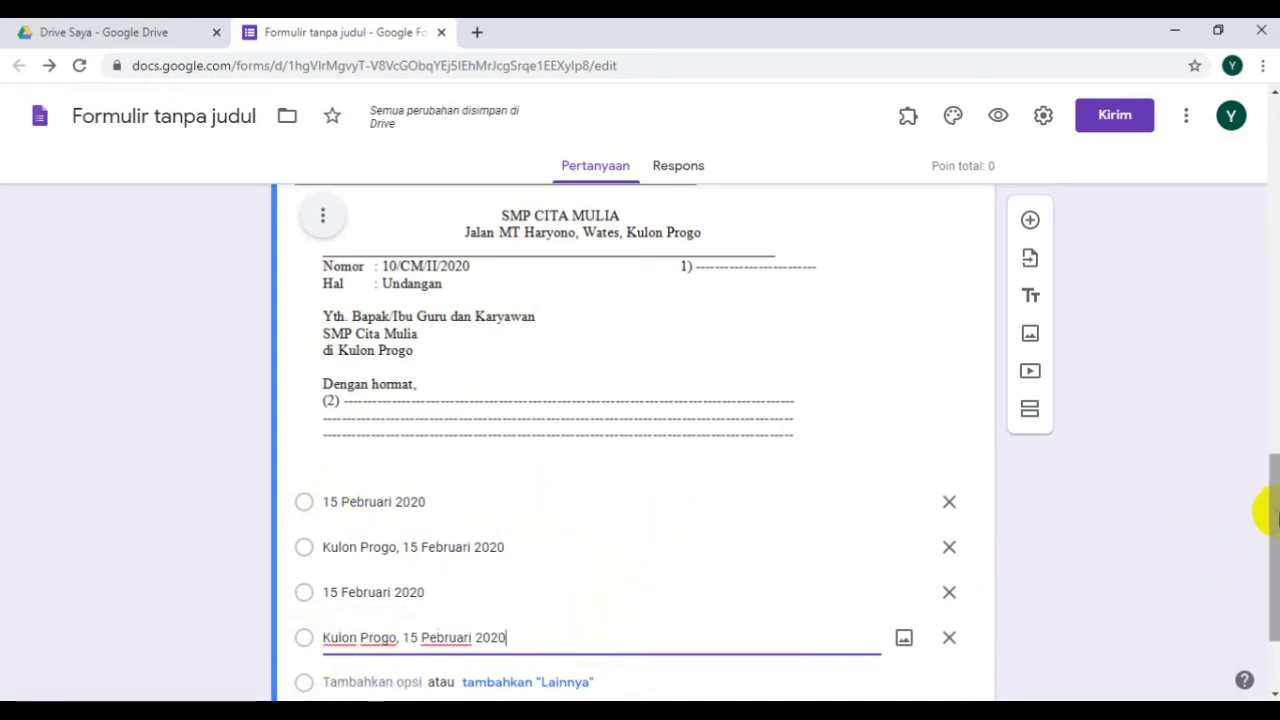
- In the question's answer key, assign 50 points and mark "15 Februari 2020" as the correct answer
{"action": "left_click_drag", "start_coordinate": [1262, 514], "coordinate": [1268, 560]}
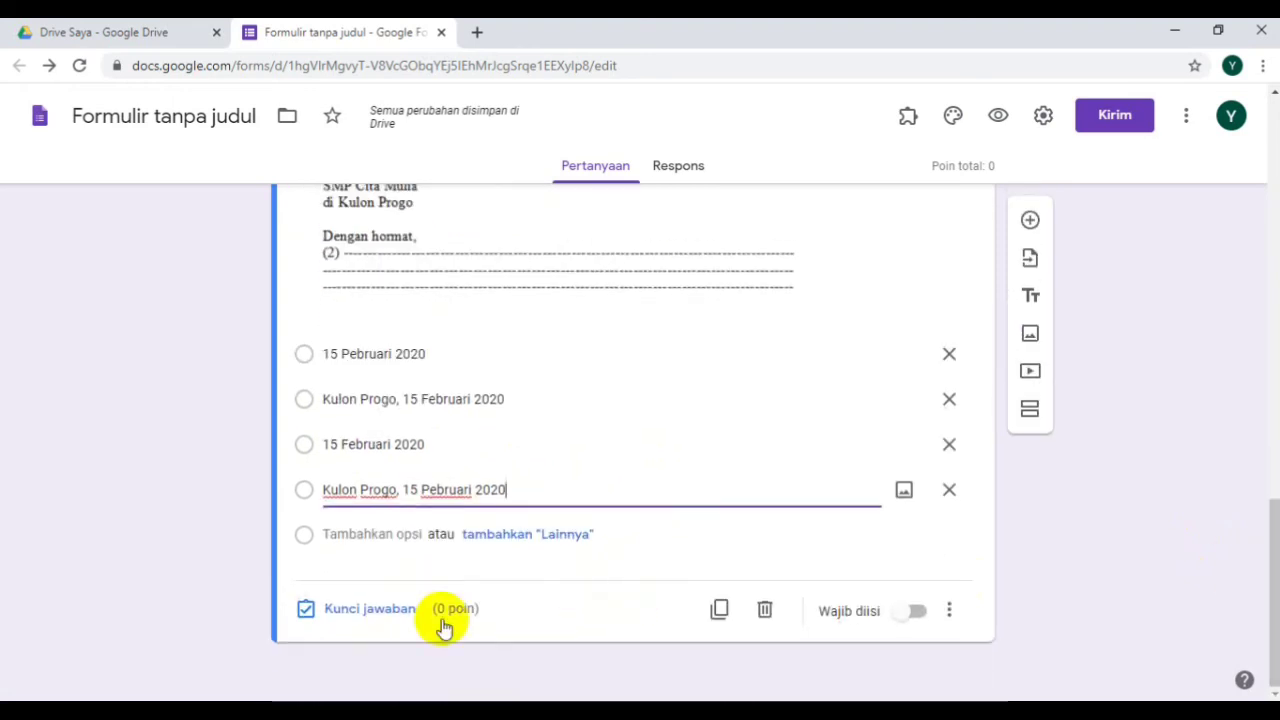
{"action": "left_click", "coordinate": [355, 612]}
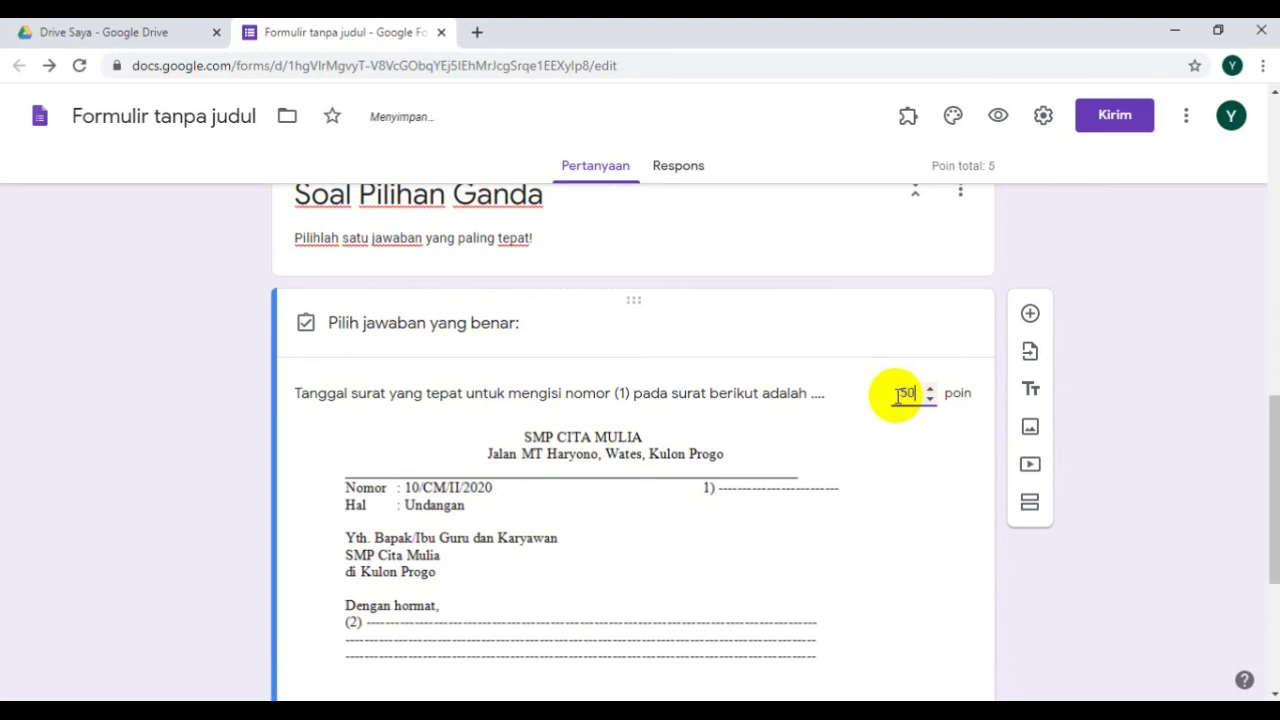
{"action": "scroll", "coordinate": [1272, 408], "scroll_direction": "down", "scroll_amount": 3}
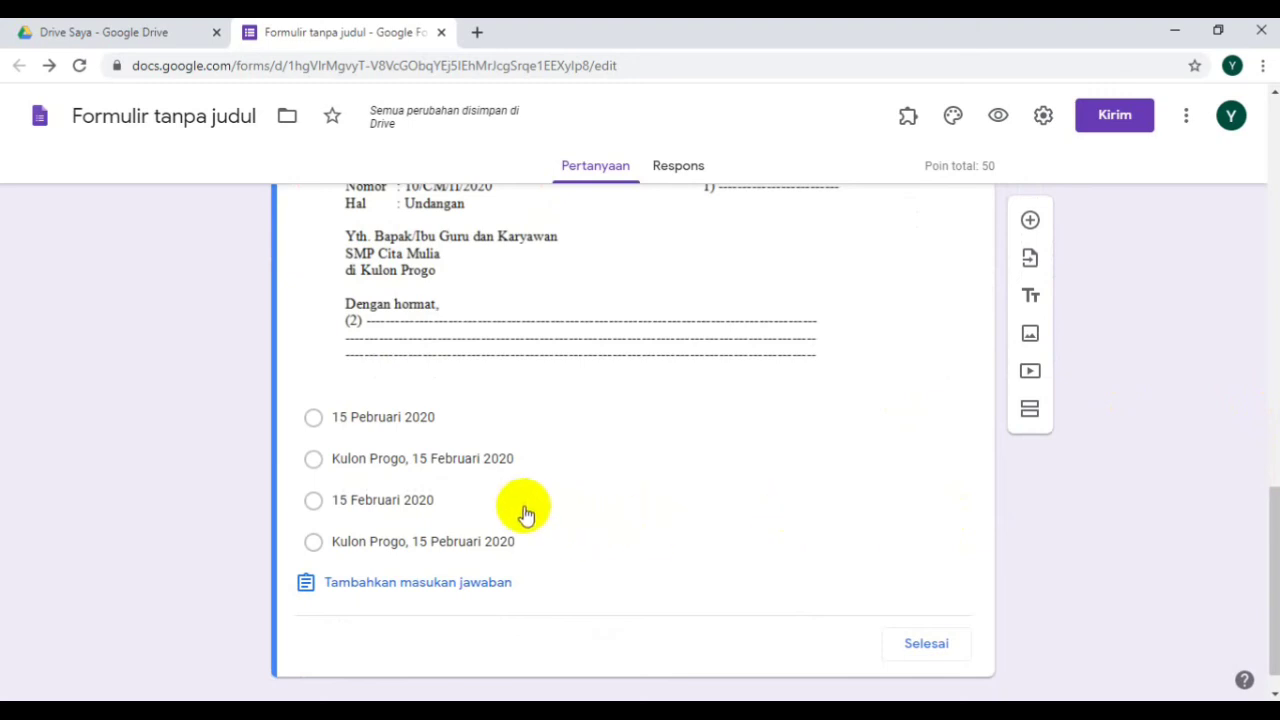
{"action": "left_click", "coordinate": [451, 501]}
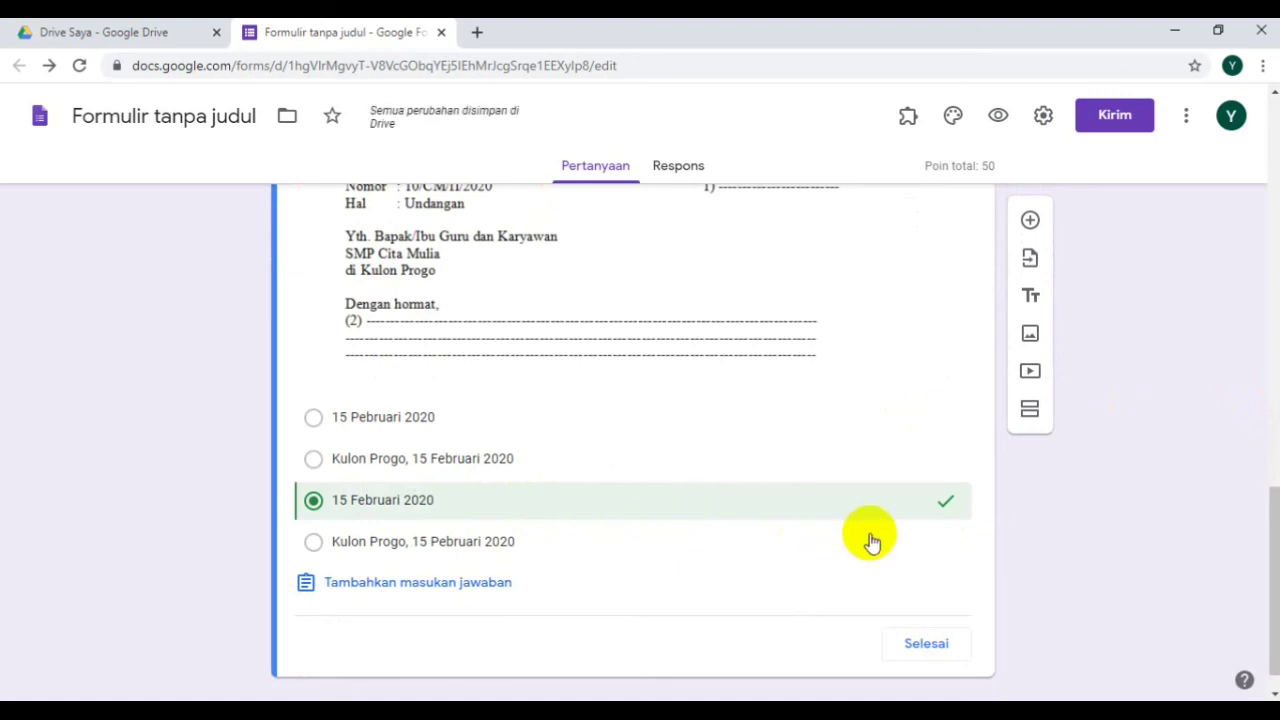
{"action": "left_click", "coordinate": [918, 645]}
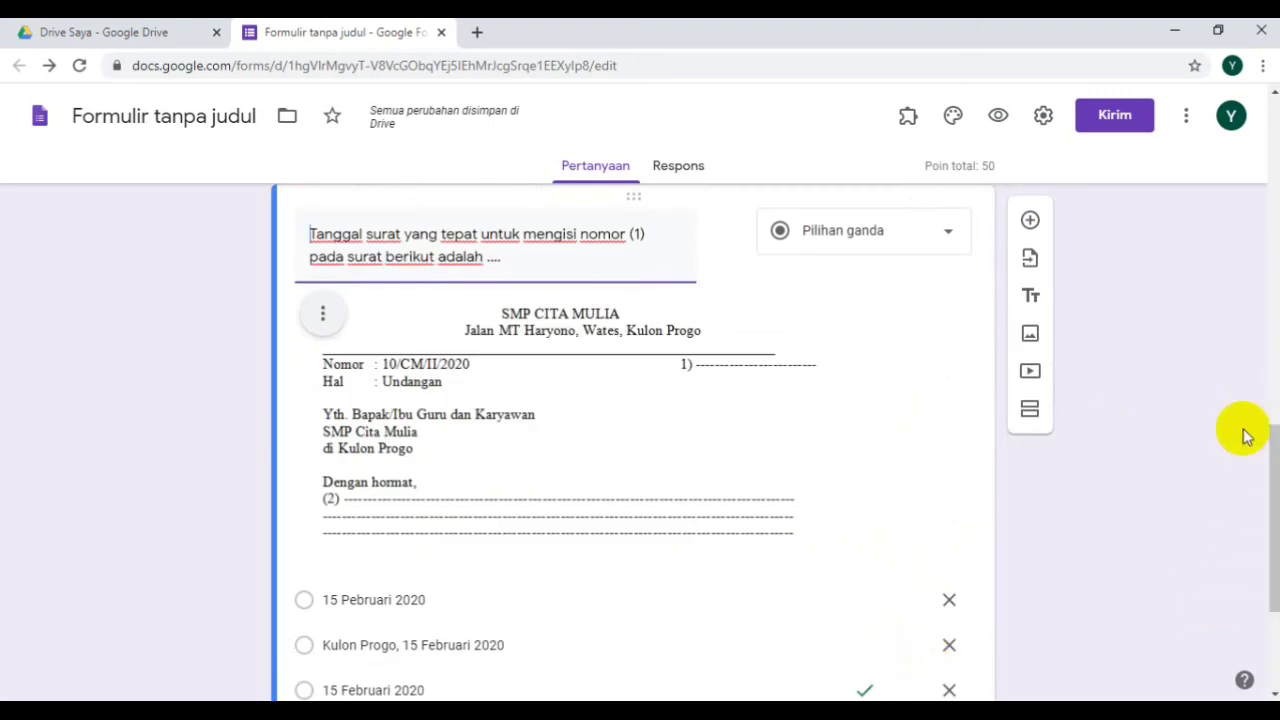
- Add a new multiple-choice question, copy the SOAL 2 question sentence starting "Kalimat penutup surat" from Soal PH_Surat.docx, and return to the form
{"action": "left_click", "coordinate": [1029, 222]}
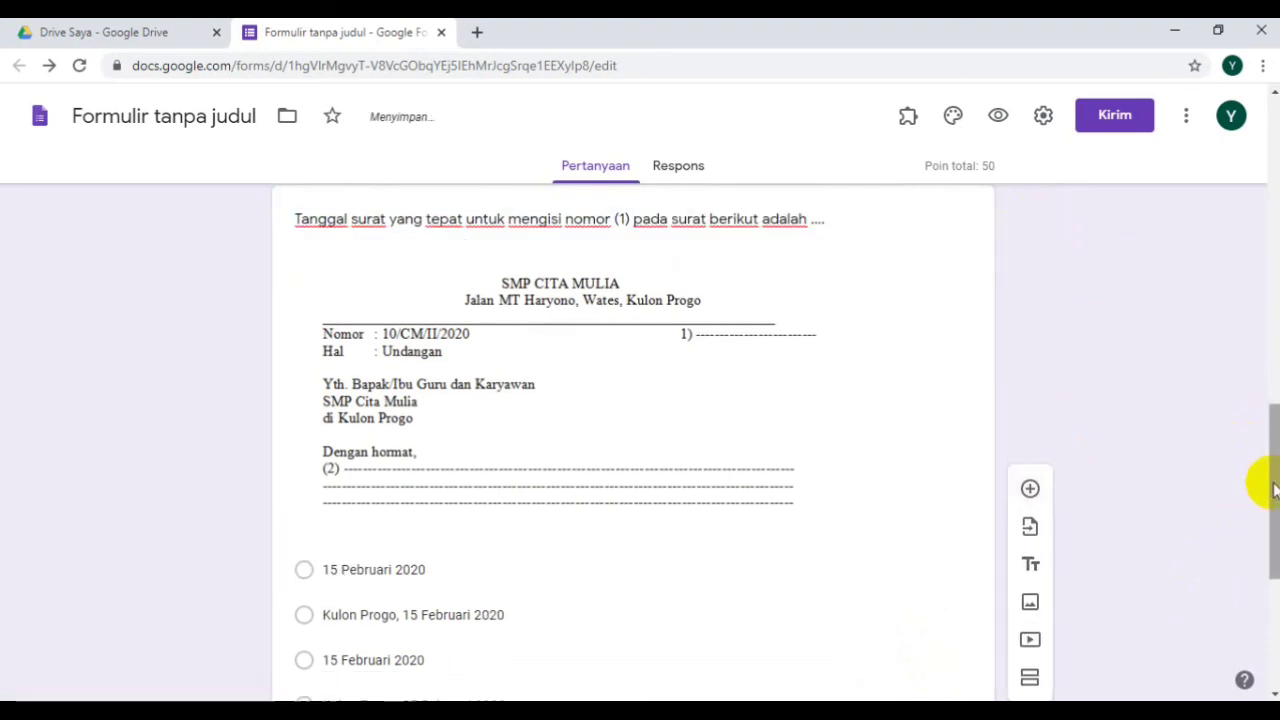
{"action": "left_click_drag", "start_coordinate": [1274, 491], "coordinate": [1275, 615]}
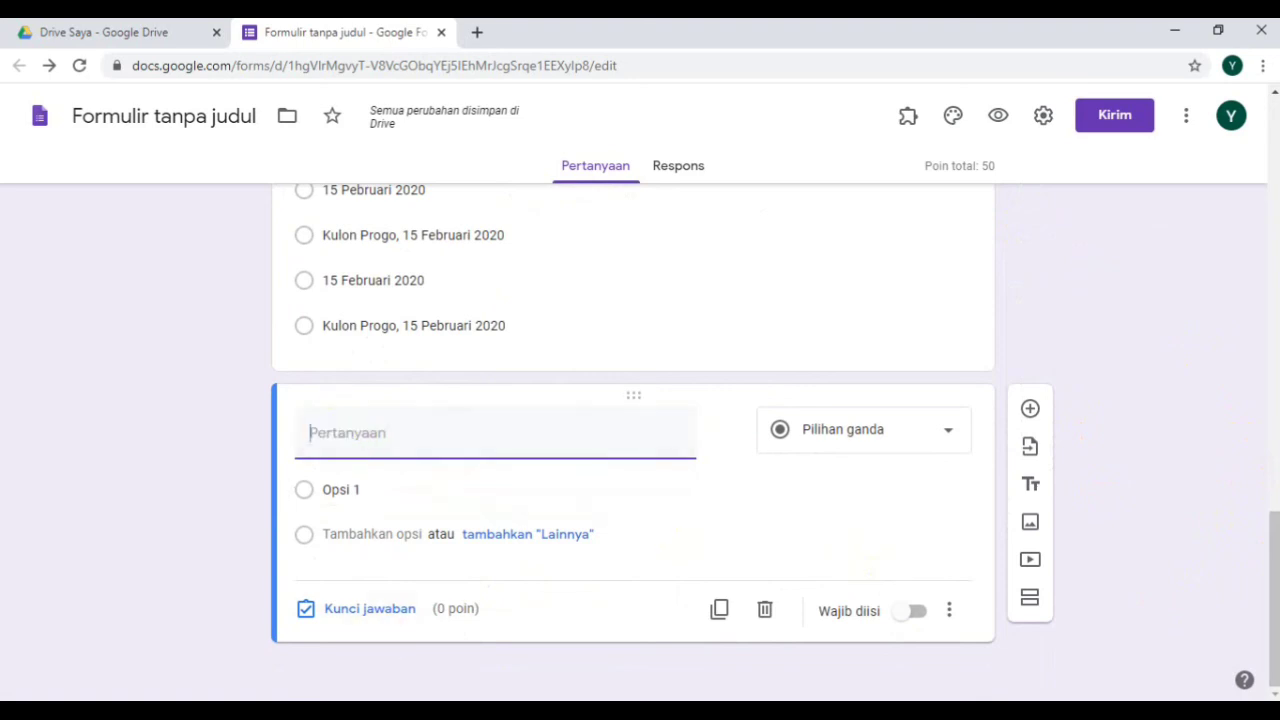
{"action": "left_click", "coordinate": [394, 700]}
{"action": "left_click", "coordinate": [473, 678]}
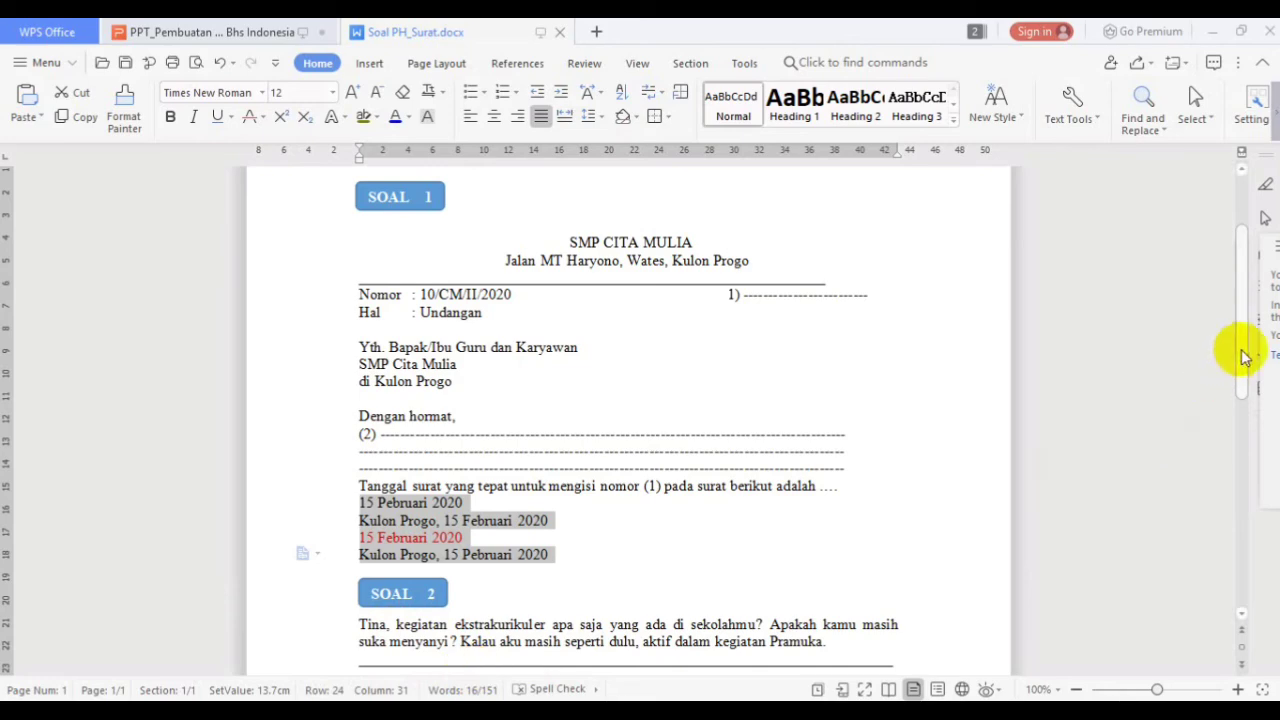
{"action": "left_click_drag", "start_coordinate": [1246, 351], "coordinate": [1260, 449]}
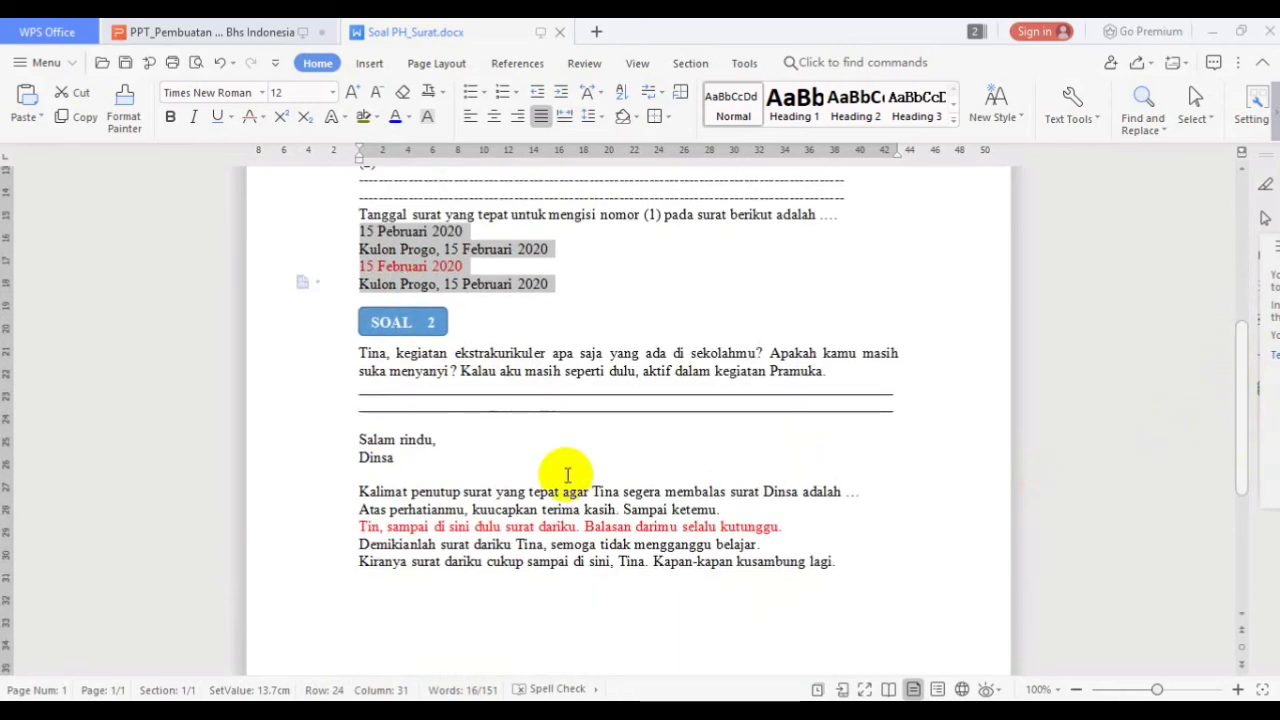
{"action": "left_click_drag", "start_coordinate": [357, 491], "coordinate": [870, 493]}
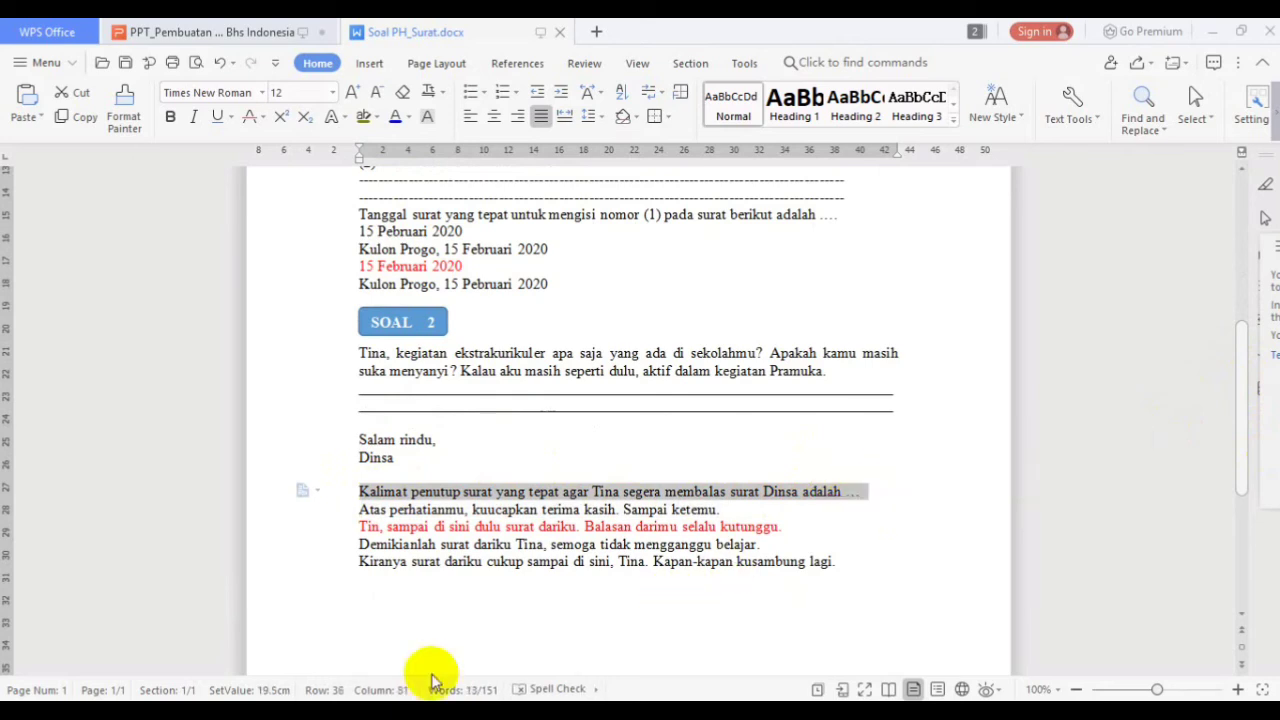
{"action": "left_click", "coordinate": [350, 716]}
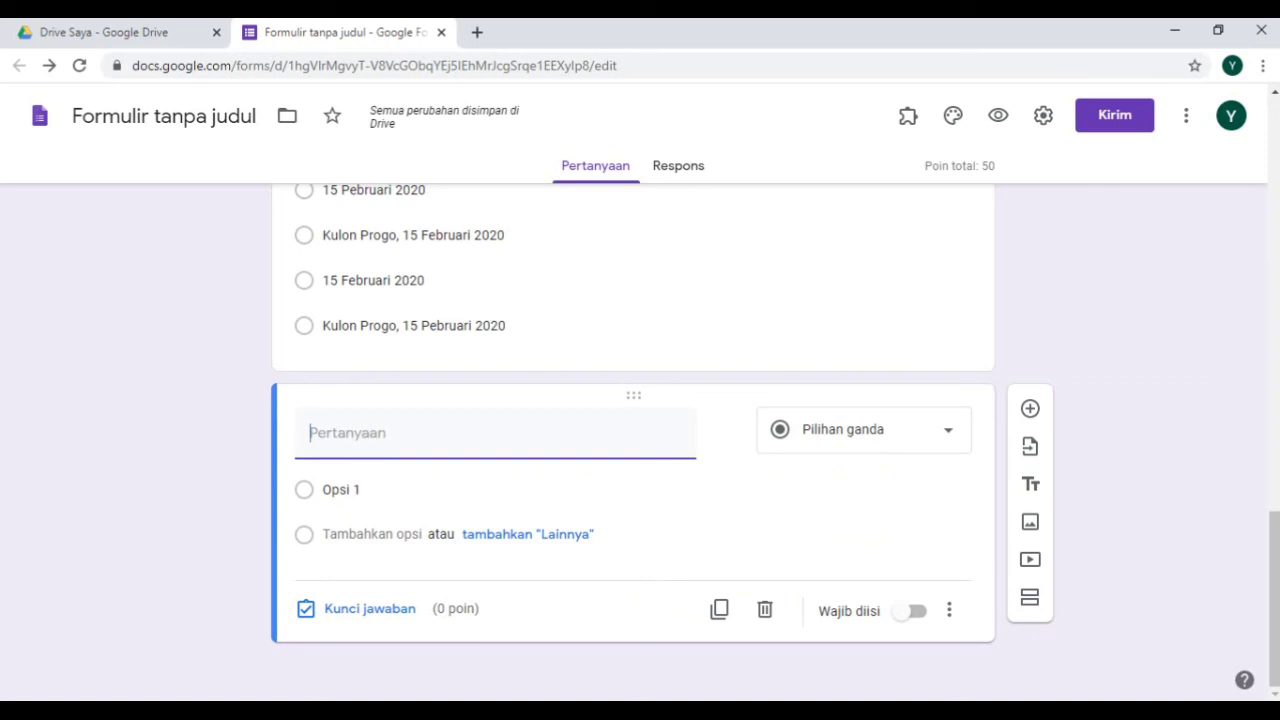
- Enter the copied sentence starting "Kalimat penutup surat" as the new question's text and insert the Surat_2 image from the computer
{"action": "left_click", "coordinate": [362, 448]}
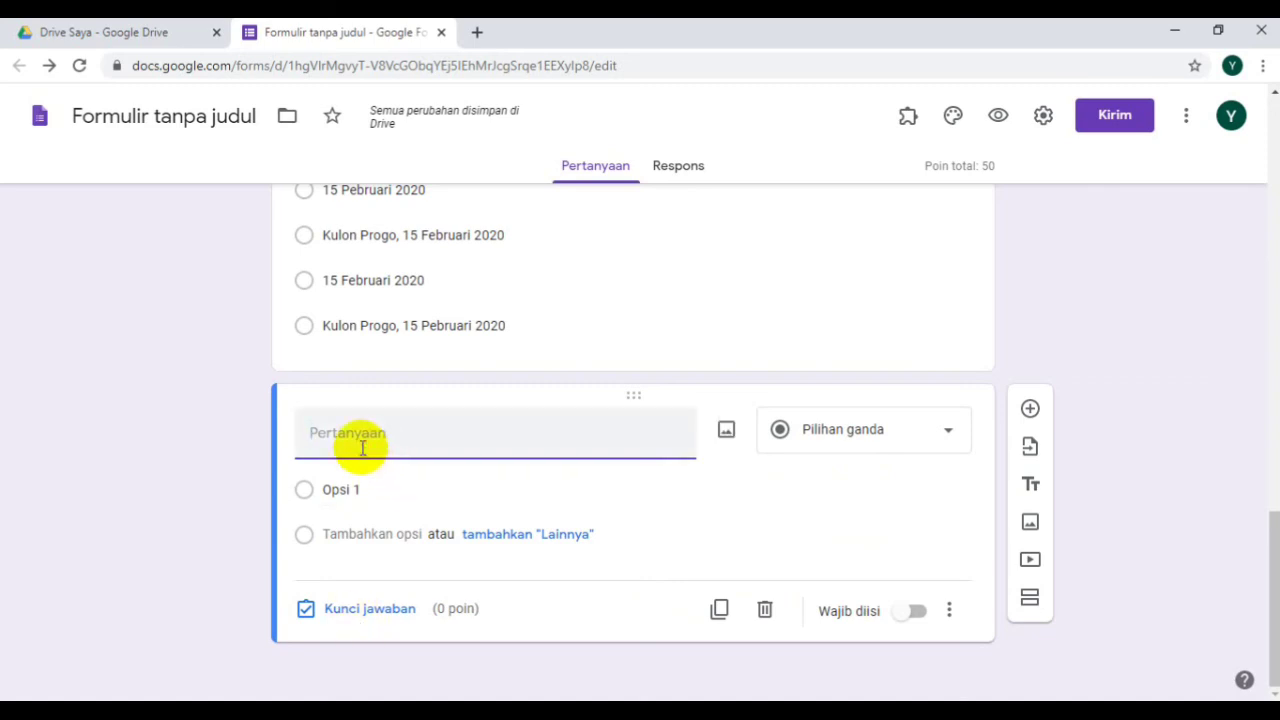
{"action": "type", "text": "Kalimat penutup surat yang tepat agar Tina segera membalas surat Dinsa adalah ..."}
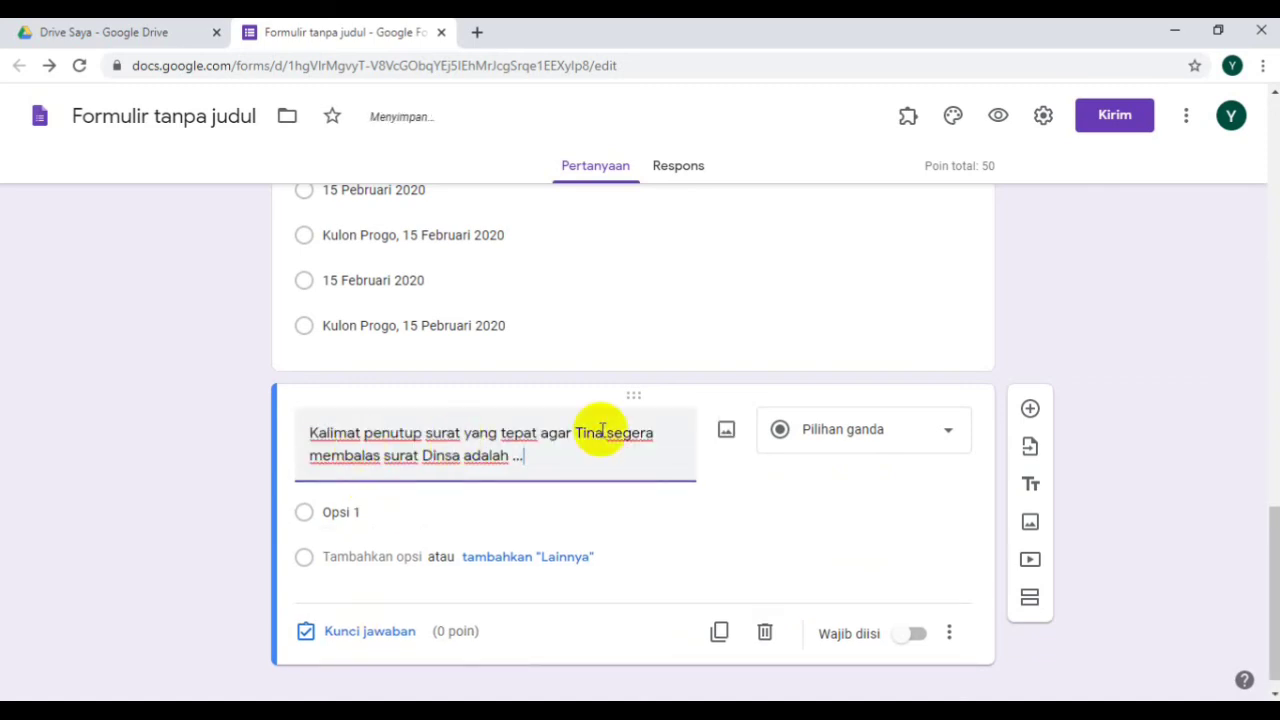
{"action": "left_click", "coordinate": [727, 438]}
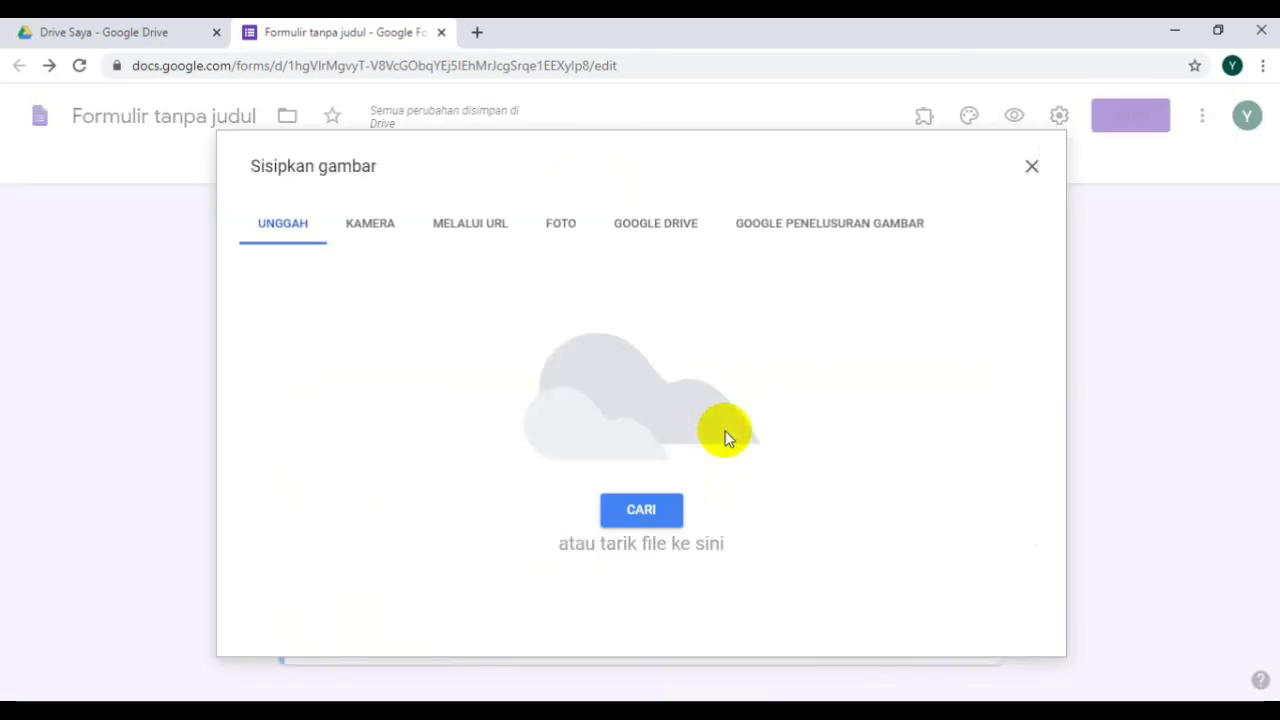
{"action": "left_click", "coordinate": [648, 510]}
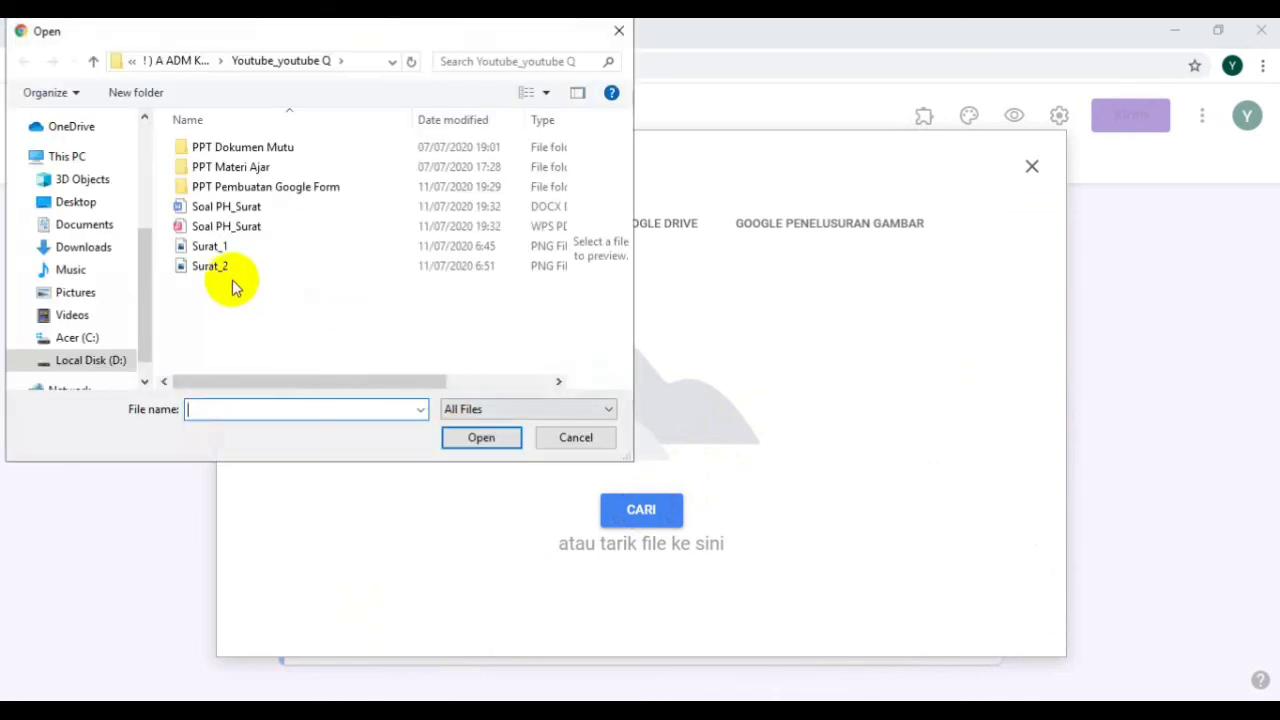
{"action": "left_click", "coordinate": [218, 272]}
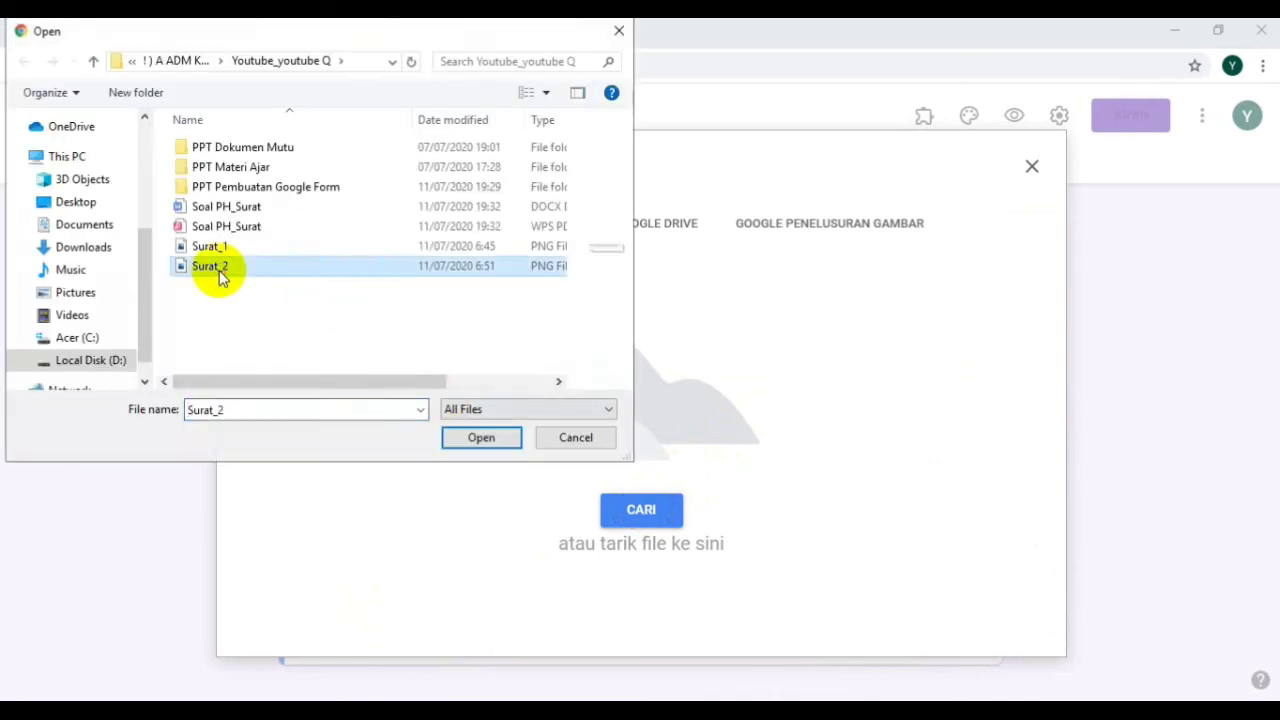
{"action": "left_click", "coordinate": [474, 436]}
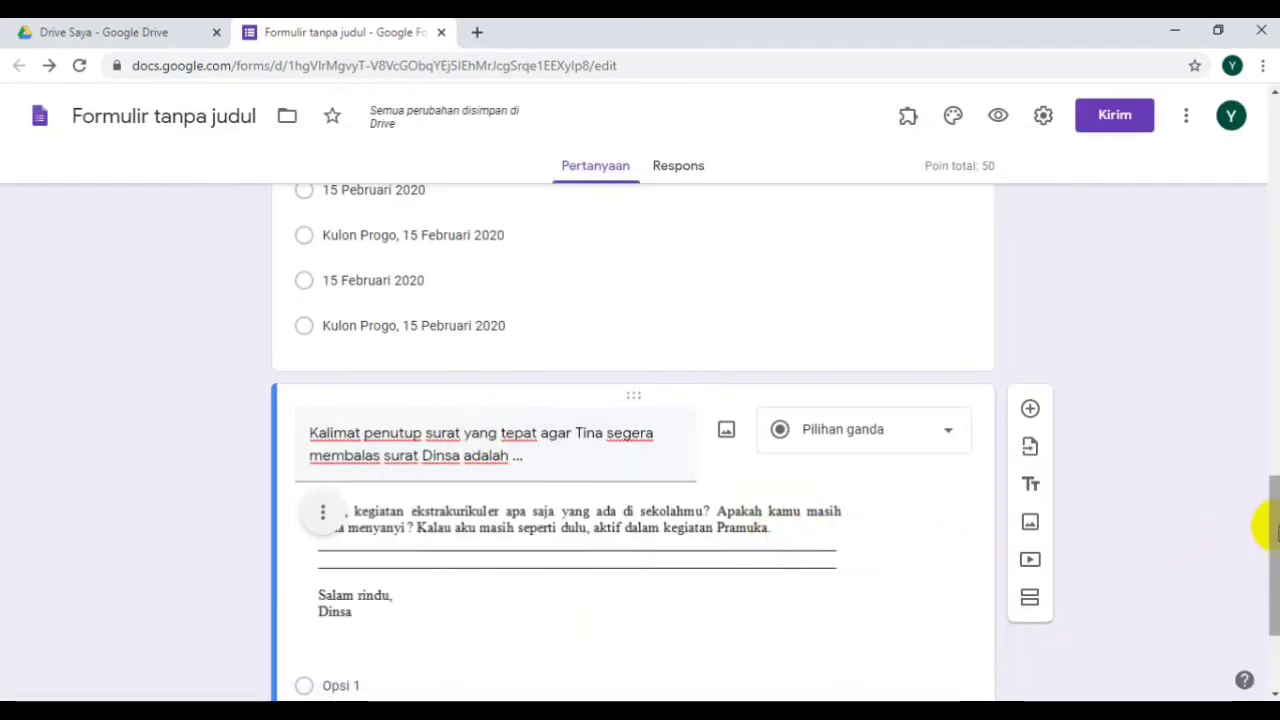
- Copy the four SOAL 2 answer options from Soal PH_Surat.docx in WPS Office and return to the form
{"action": "left_click_drag", "start_coordinate": [1277, 533], "coordinate": [1277, 583]}
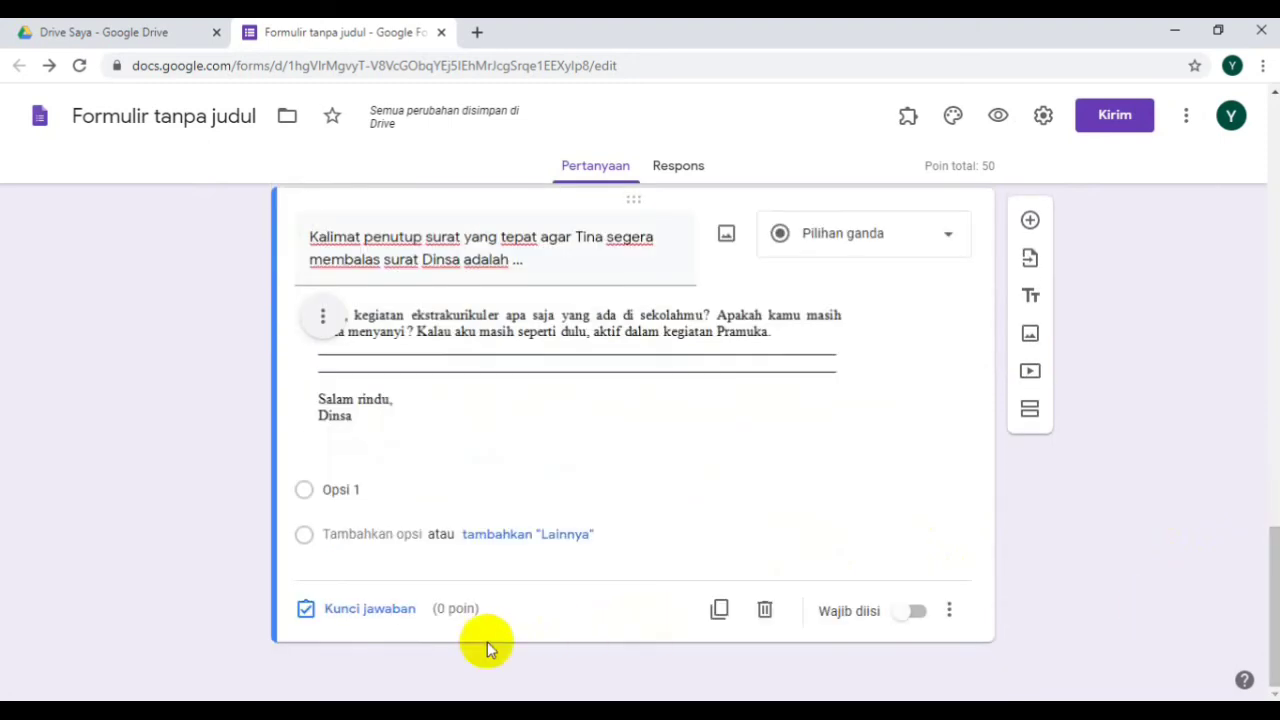
{"action": "left_click", "coordinate": [389, 711]}
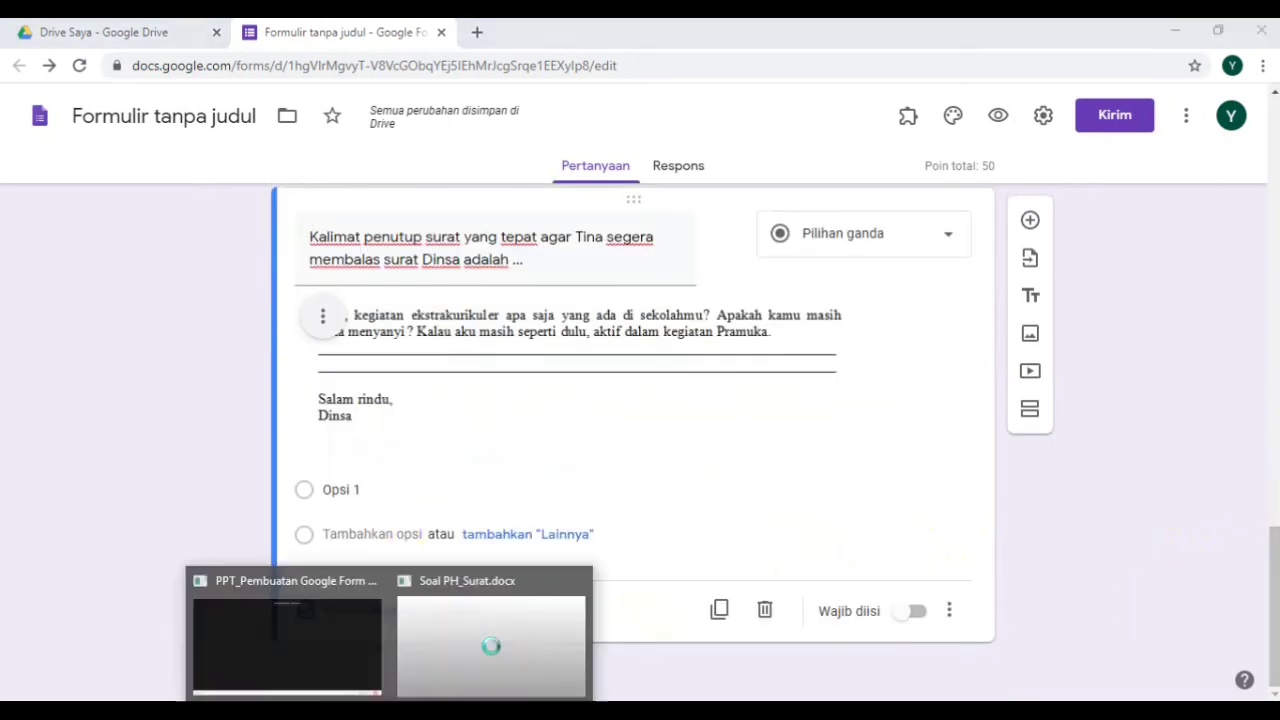
{"action": "left_click", "coordinate": [459, 660]}
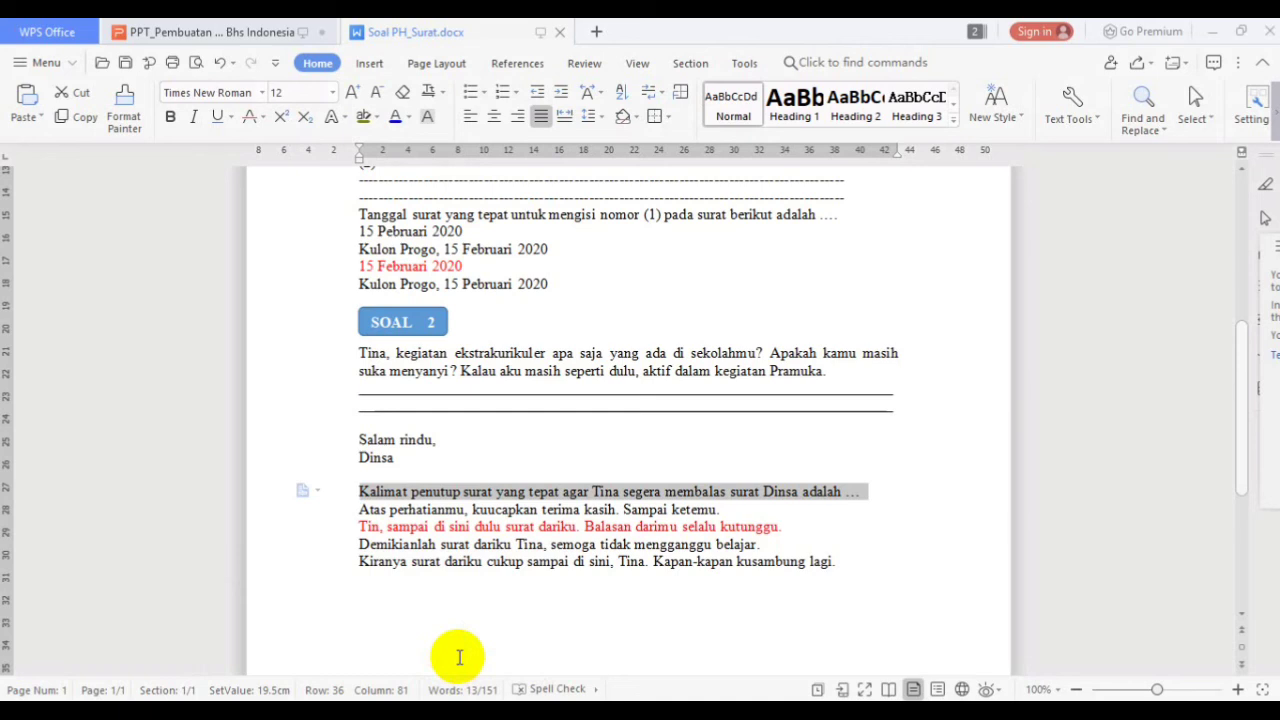
{"action": "left_click_drag", "start_coordinate": [355, 508], "coordinate": [857, 567]}
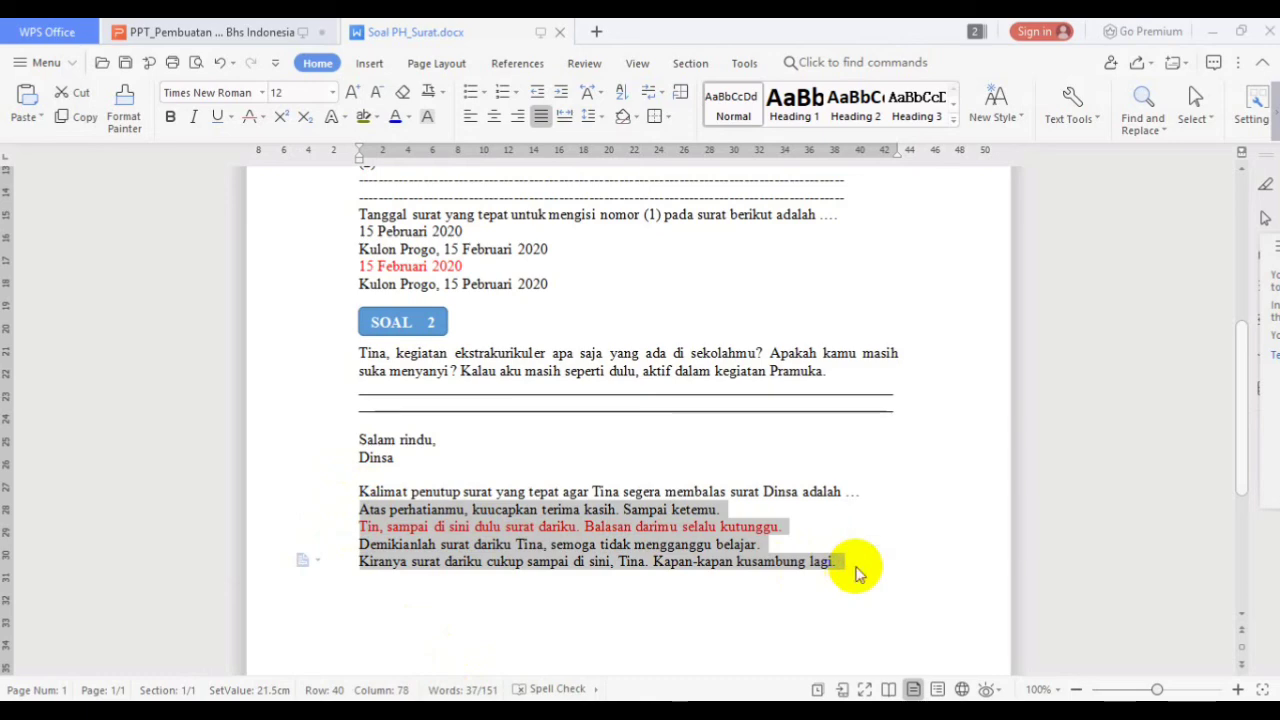
{"action": "key", "text": "alt+Tab"}
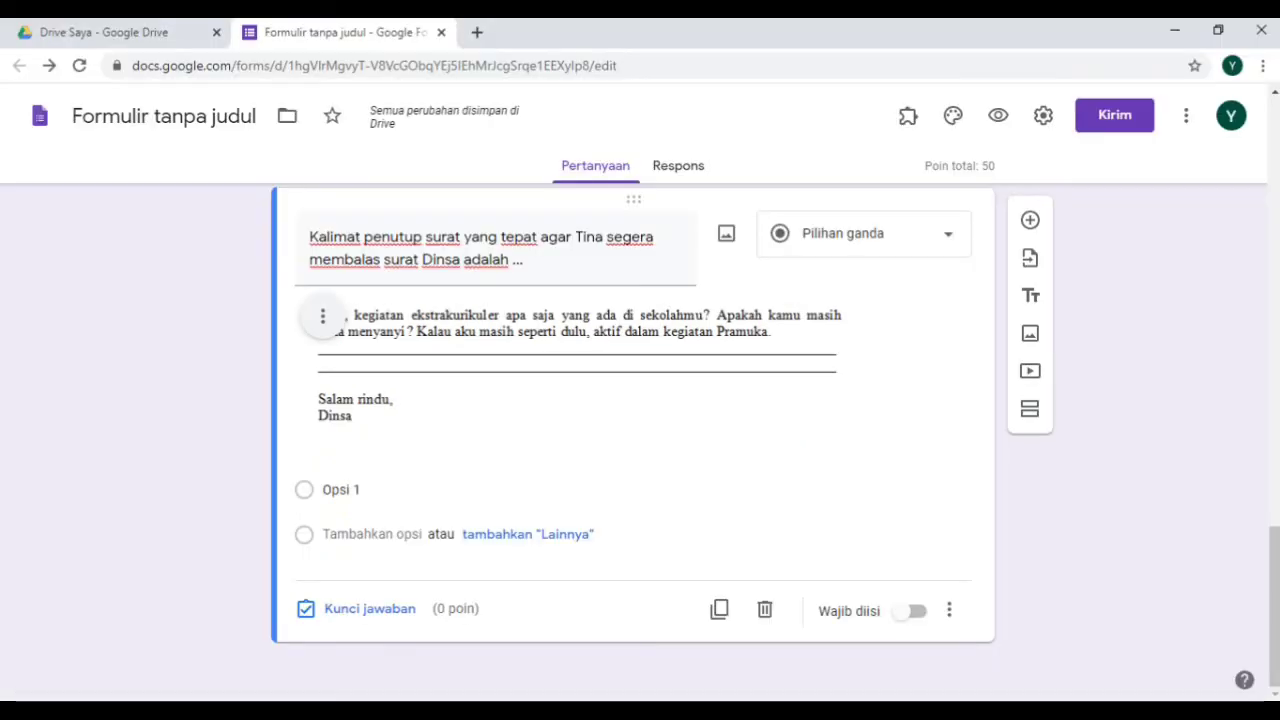
- Replace Opsi 1 with the four copied options starting "Atas perhatianmu", "Tin, sampai di sini", "Demikianlah surat dariku" and "Kiranya surat dariku"
{"action": "left_click", "coordinate": [329, 492]}
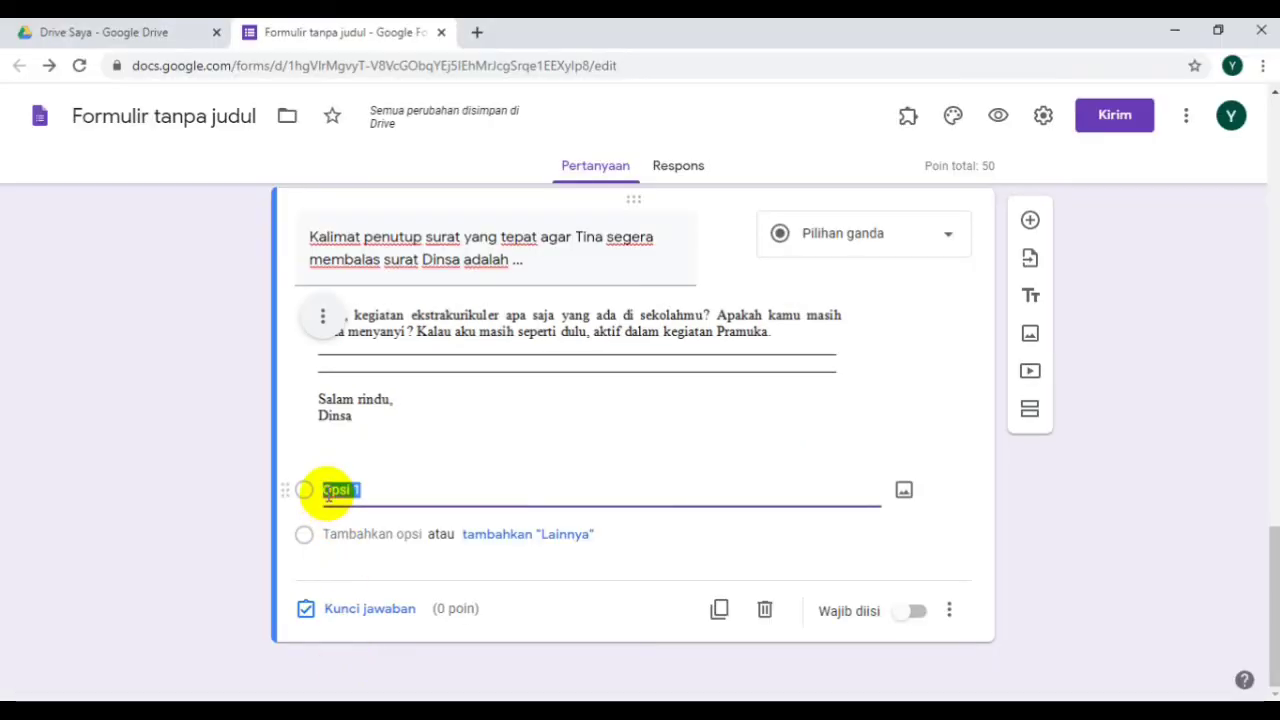
{"action": "type", "text": "Atas perhatianmu, kuucapkan terima kasih. Sampai ketemu. Tin, sampai di sini dulu surat dariku. Balasan darimu selalu kutunggu. Demikianlah surat dariku Tina, semoga tidak mengganggu belajar. Kiranya surat dariku cukup sampai di sini, Tina. Kapan-kapan kusambung lagi."}
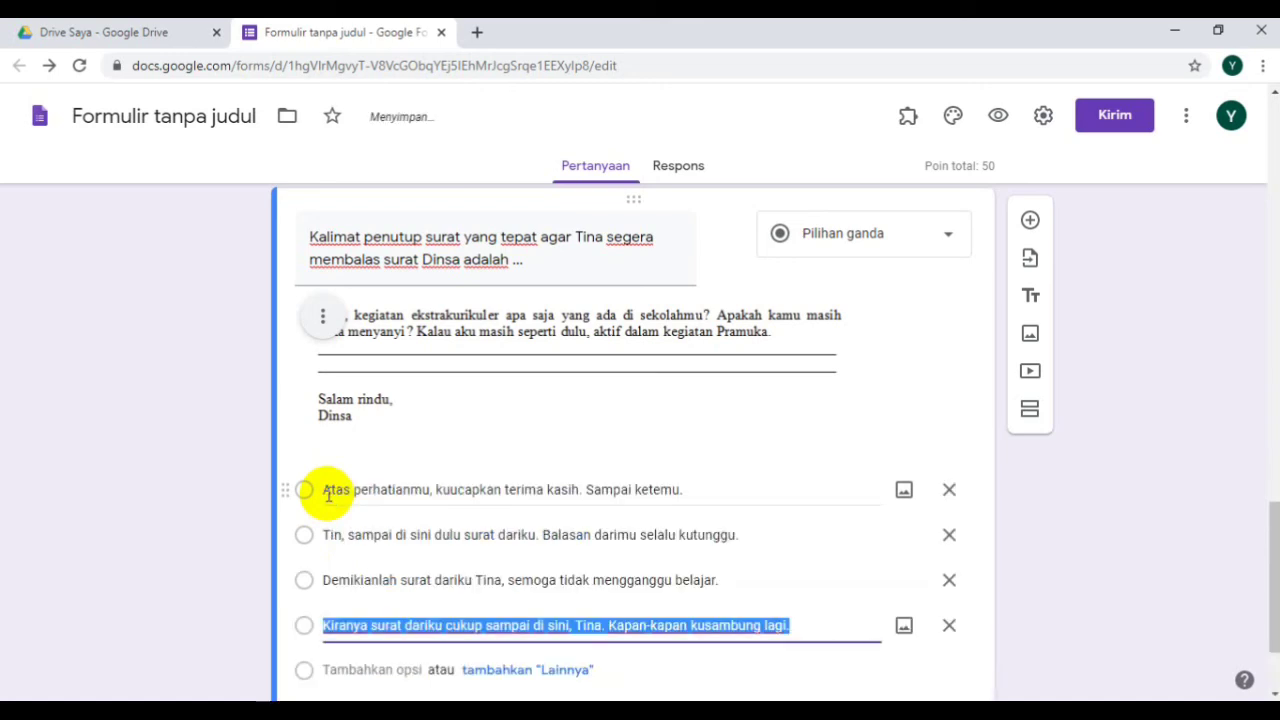
{"action": "left_click", "coordinate": [830, 632]}
- In the question's answer key, assign 50 points and mark "Tin, sampai di sini dulu surat dariku. Balasan darimu selalu kutunggu." as correct
{"action": "left_click_drag", "start_coordinate": [1266, 533], "coordinate": [1268, 615]}
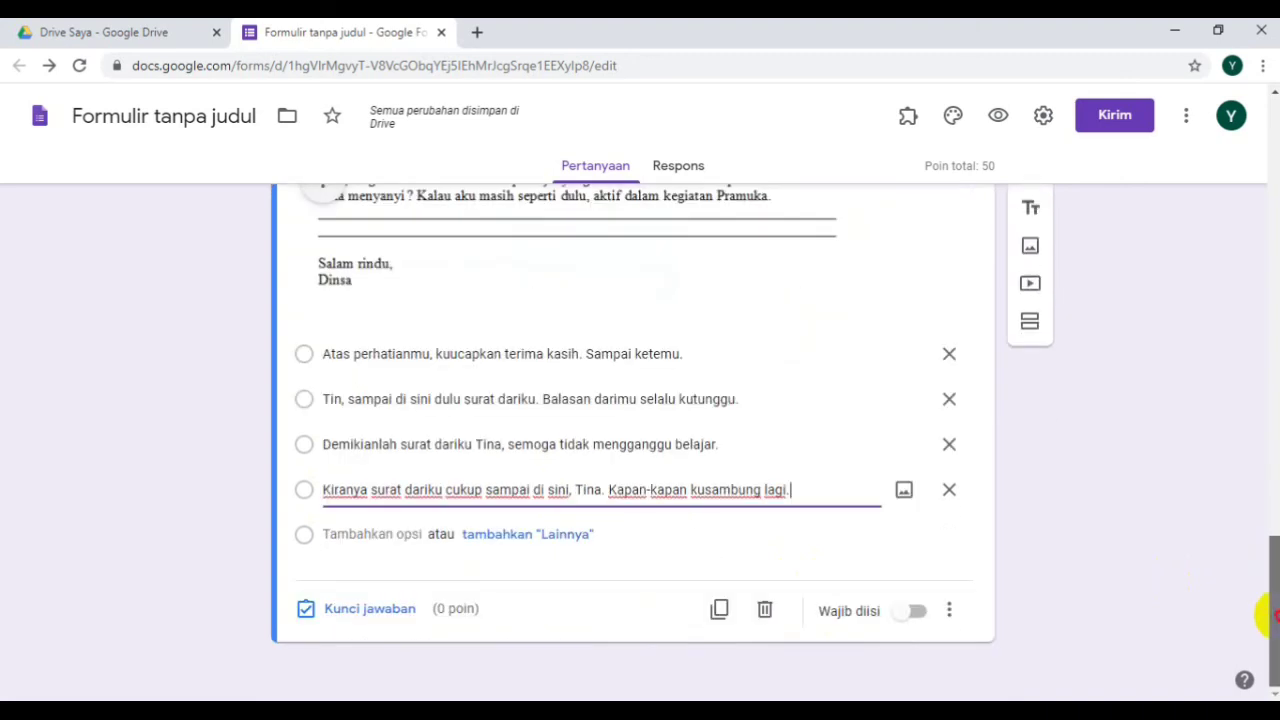
{"action": "left_click", "coordinate": [349, 614]}
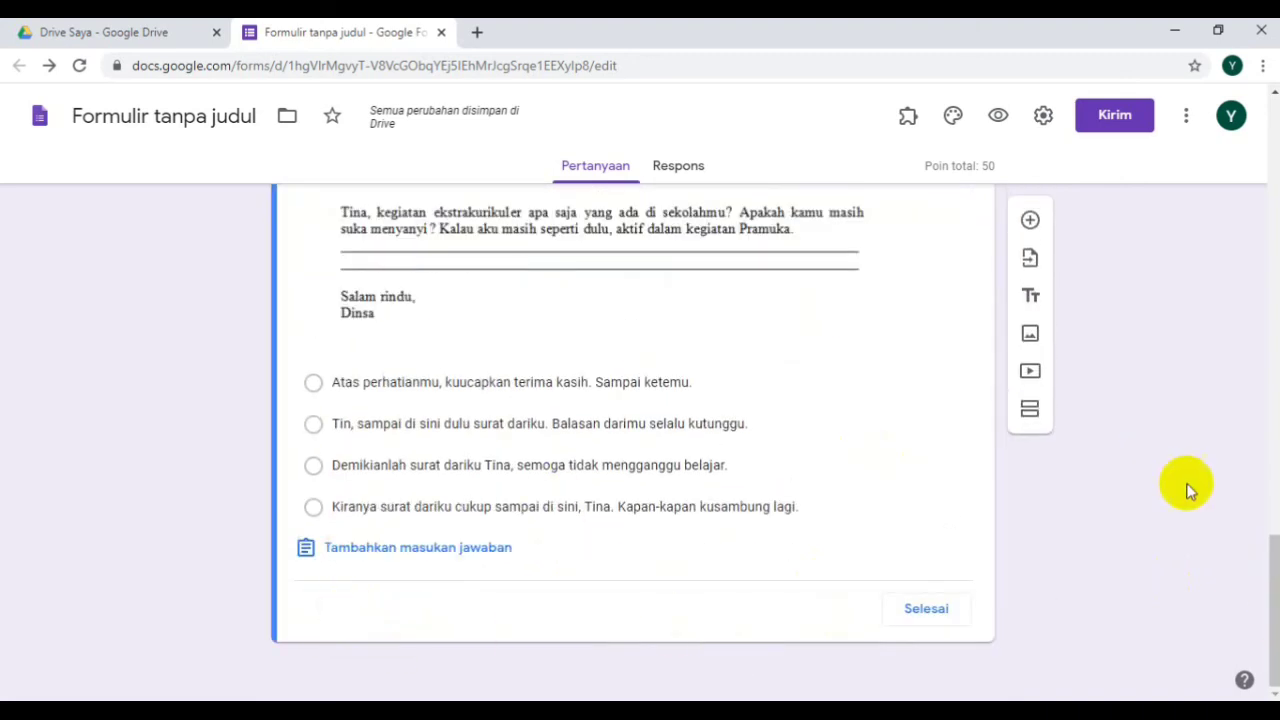
{"action": "left_click_drag", "start_coordinate": [1271, 560], "coordinate": [1275, 535]}
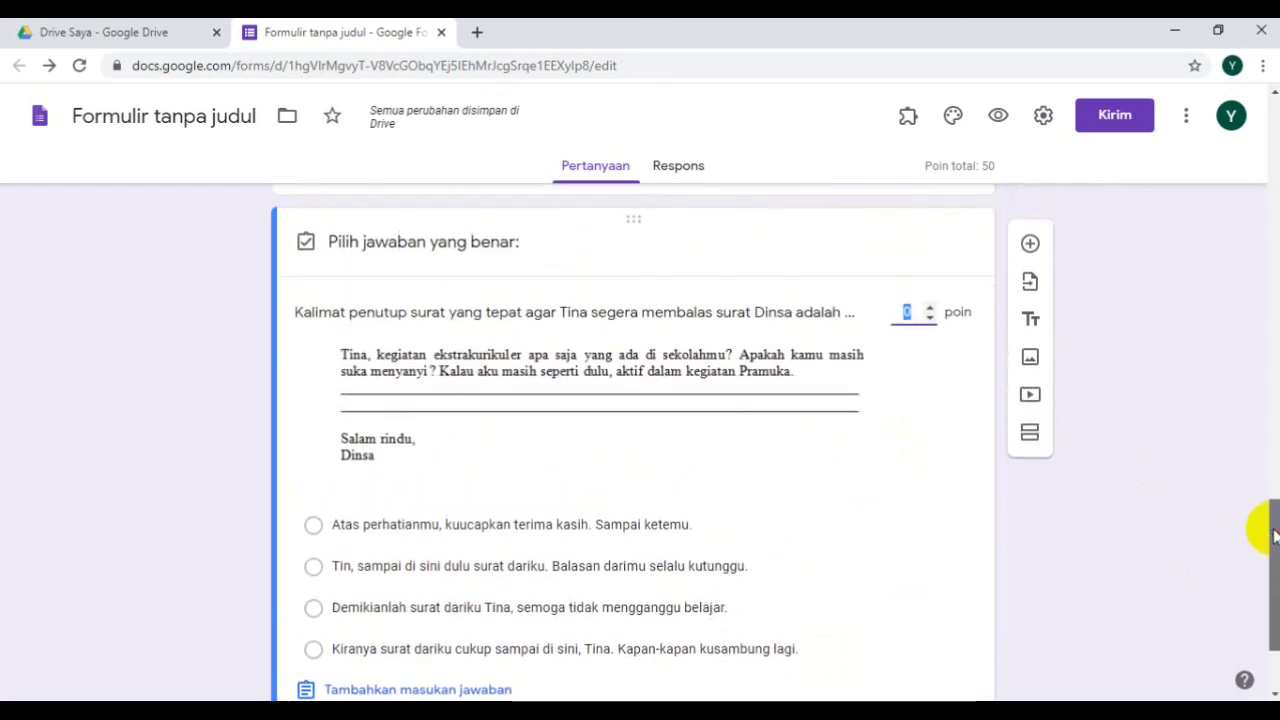
{"action": "left_click", "coordinate": [910, 313]}
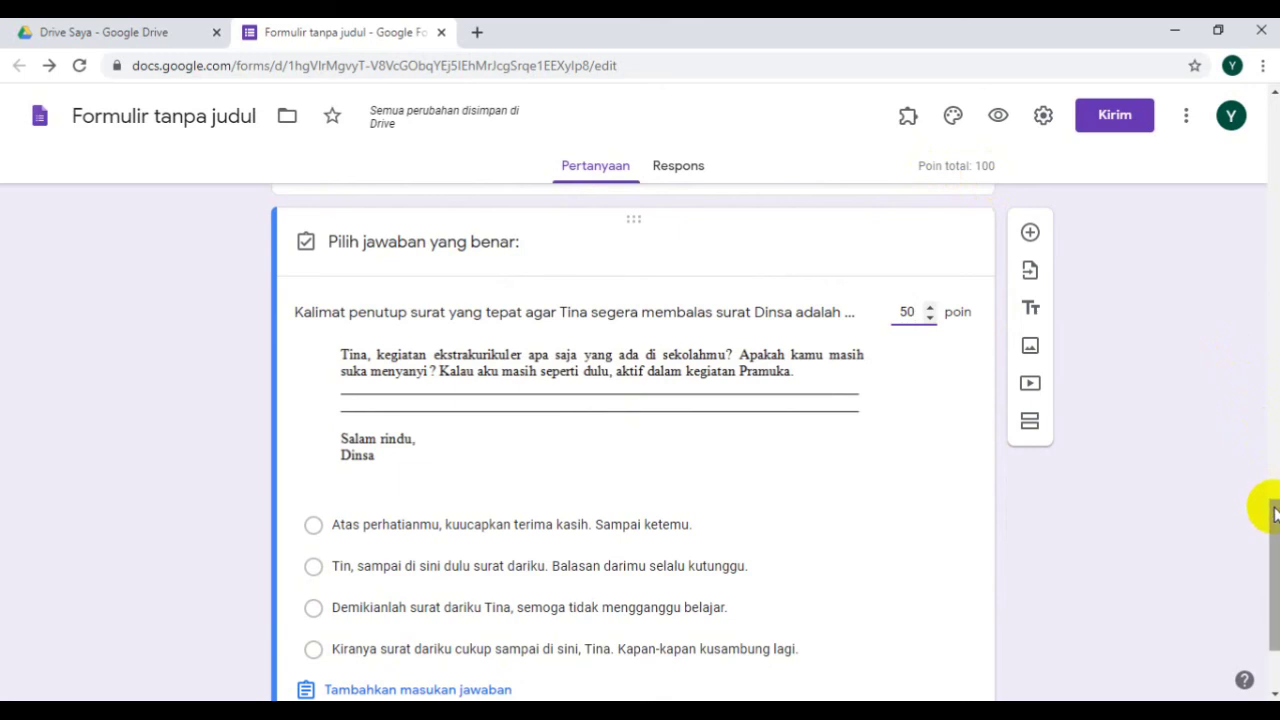
{"action": "left_click_drag", "start_coordinate": [1275, 513], "coordinate": [1268, 551]}
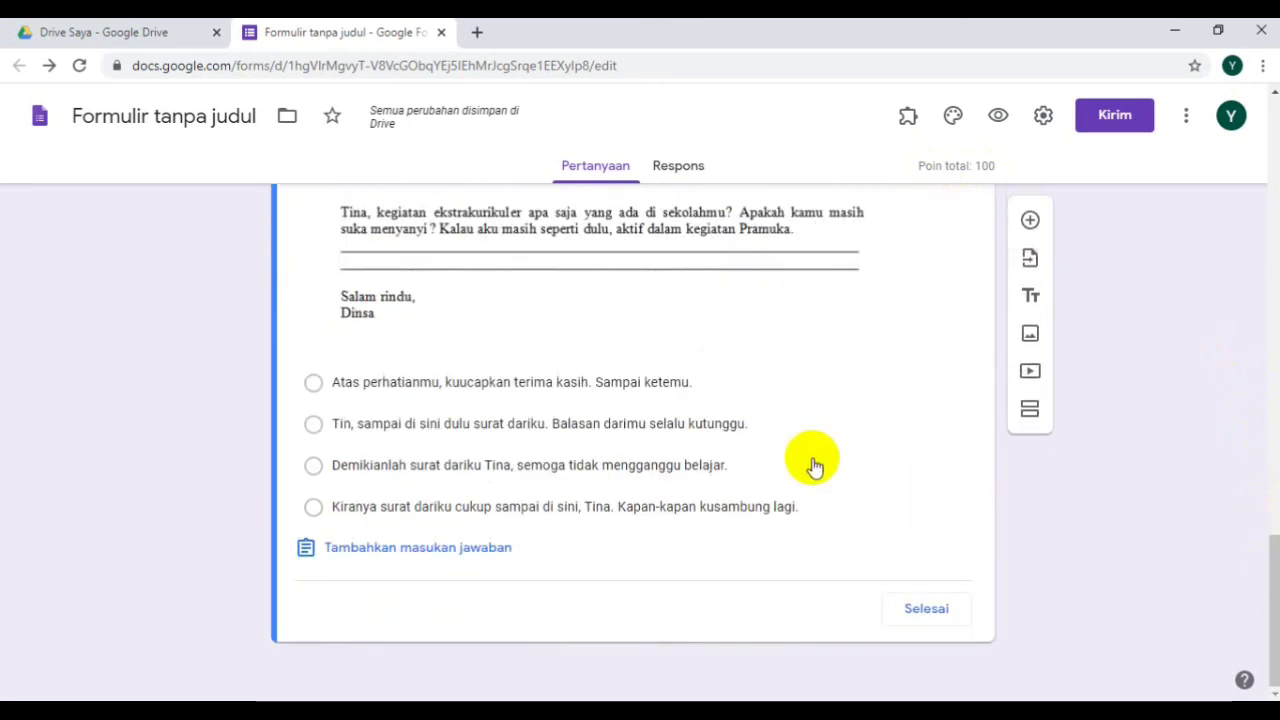
{"action": "left_click", "coordinate": [755, 431]}
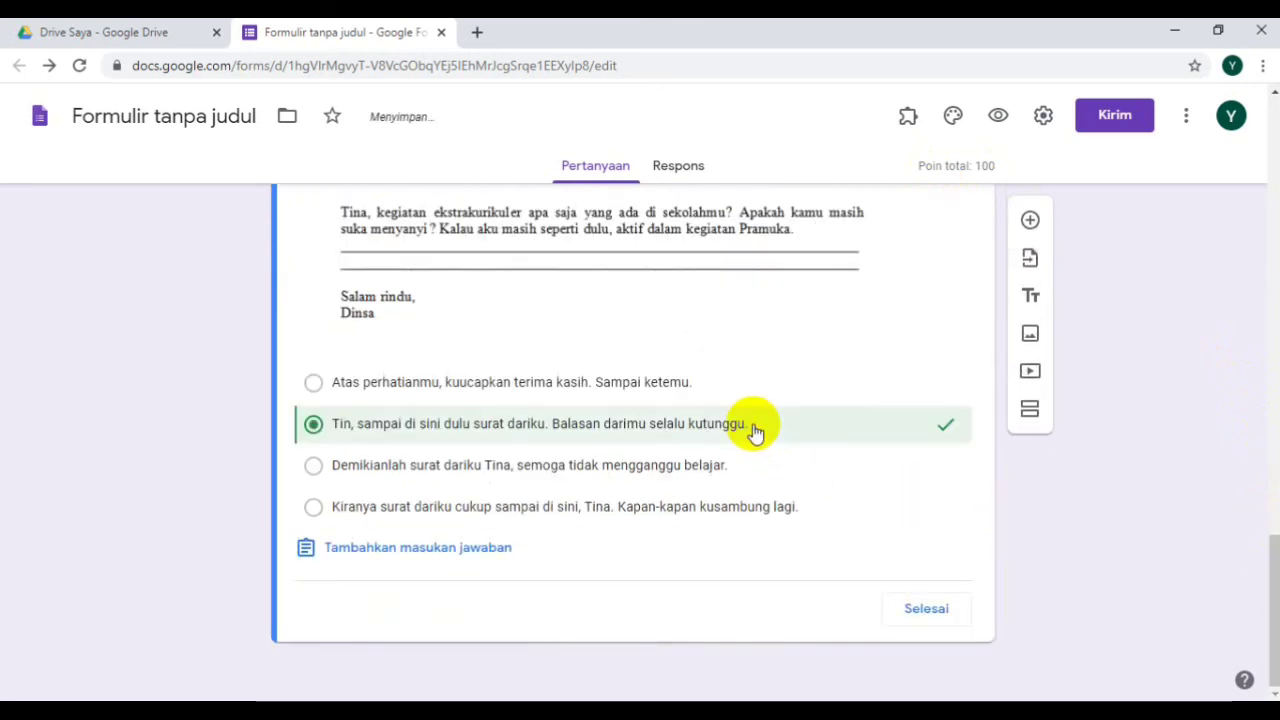
{"action": "left_click", "coordinate": [919, 611]}
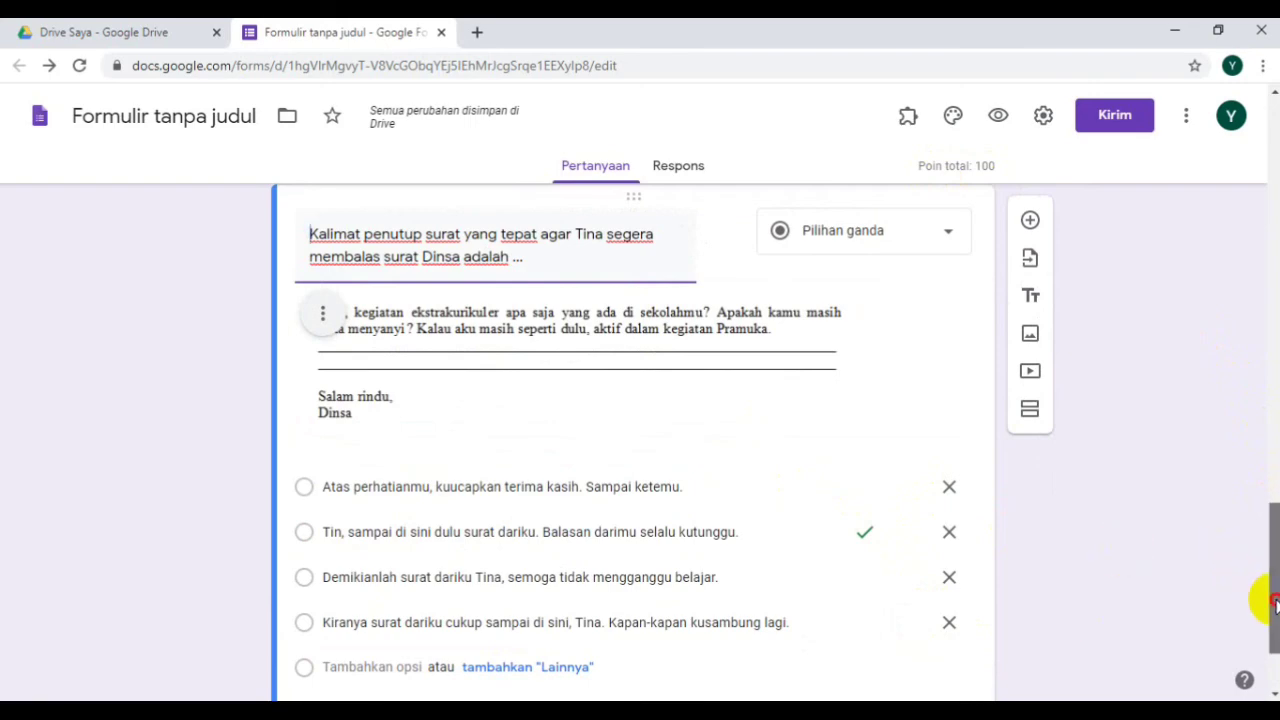
- Open the form's send options, choose sharing by link and copy the full form link
{"action": "left_click_drag", "start_coordinate": [1270, 594], "coordinate": [1268, 409]}
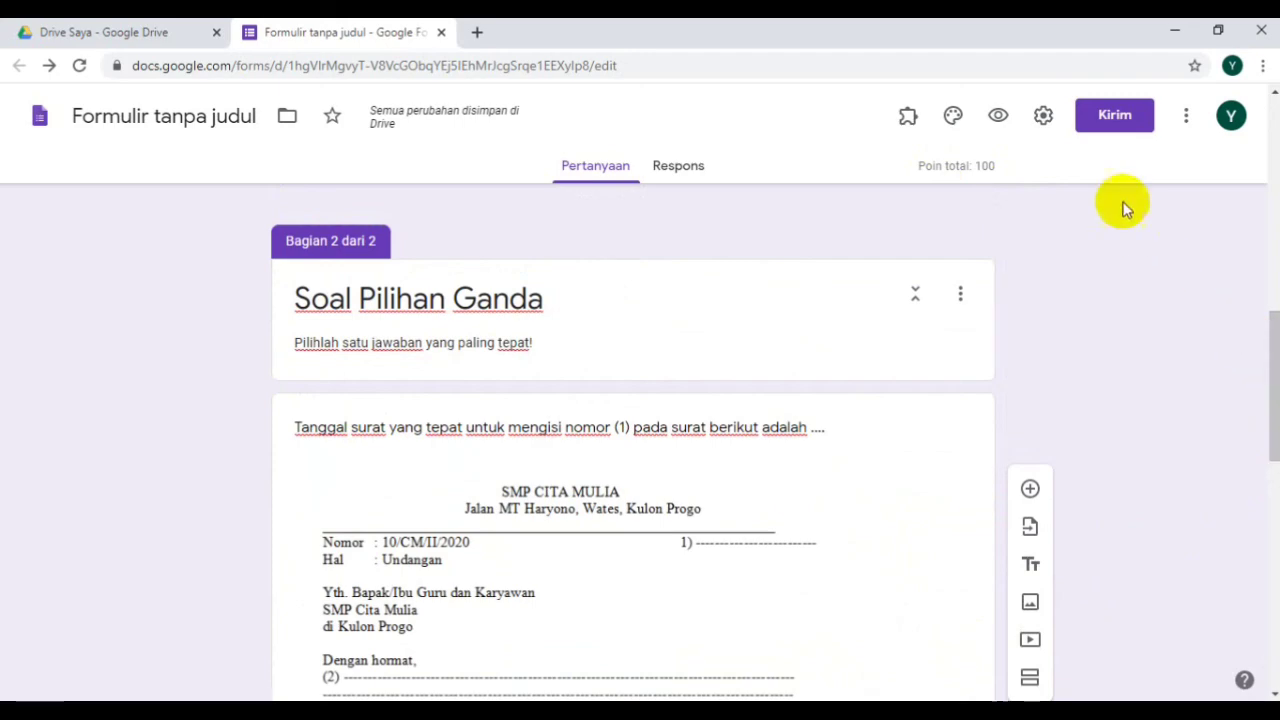
{"action": "left_click", "coordinate": [1097, 122]}
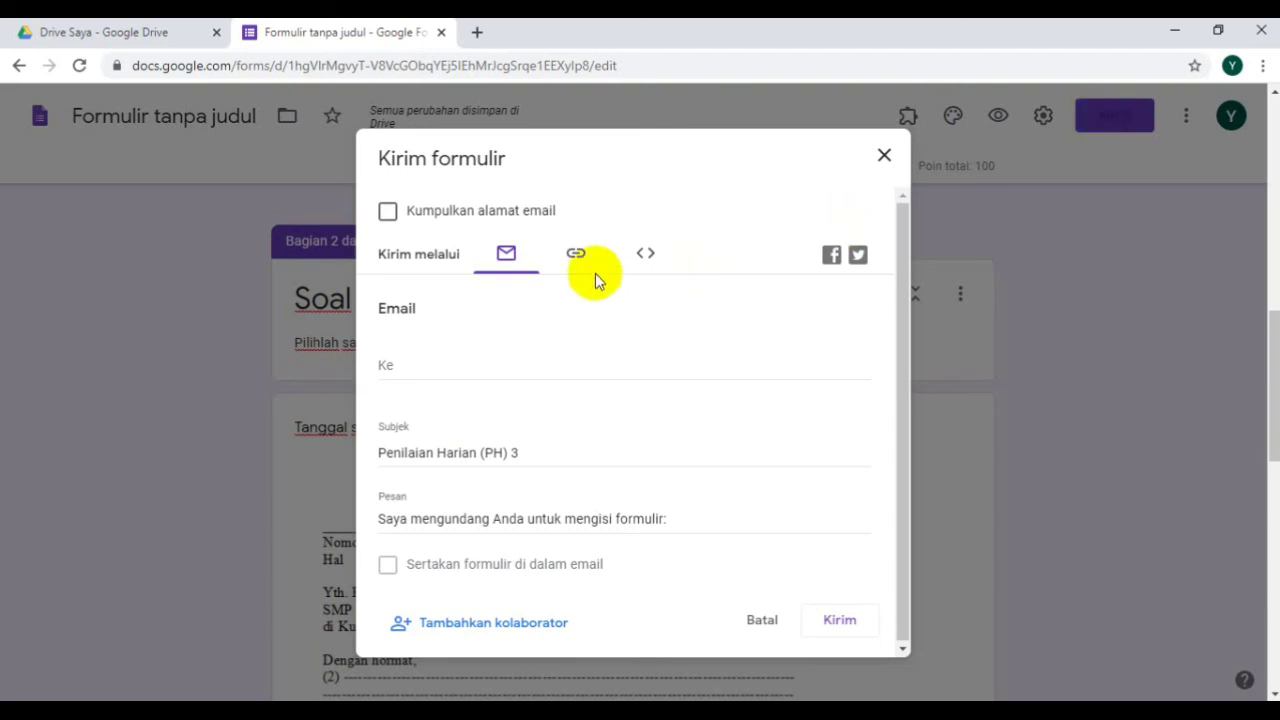
{"action": "left_click", "coordinate": [575, 256]}
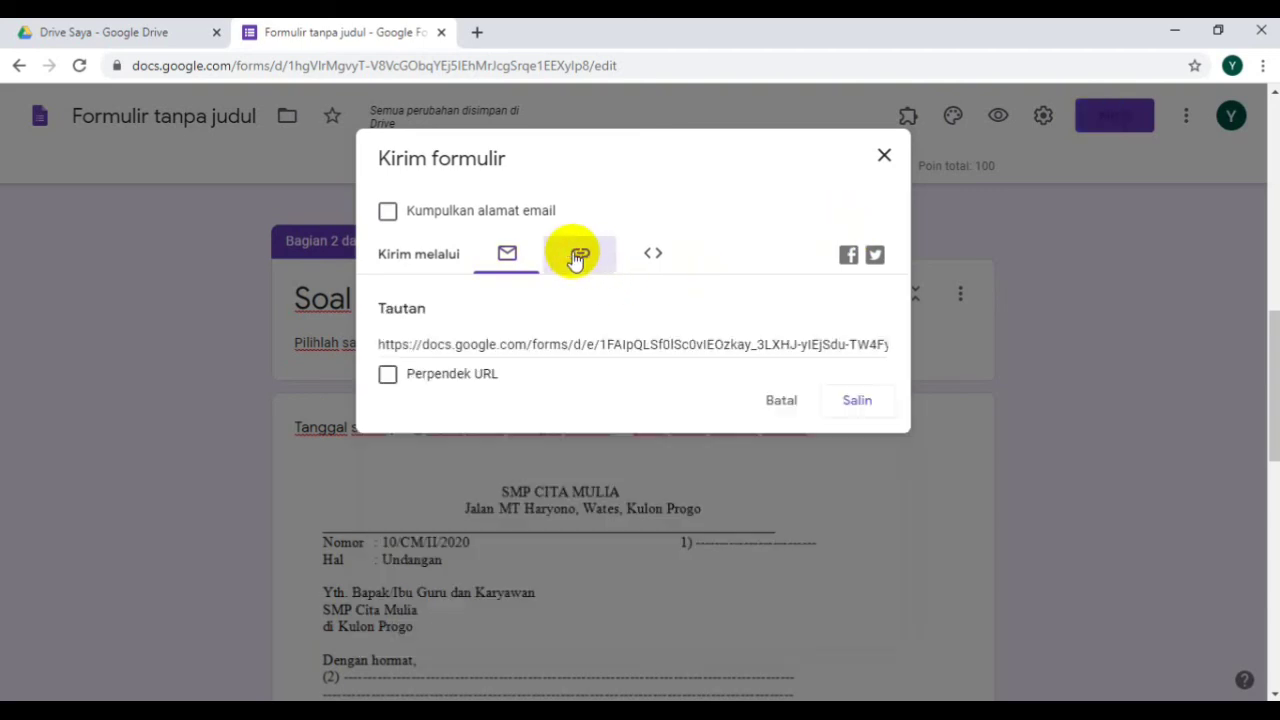
{"action": "left_click", "coordinate": [540, 344]}
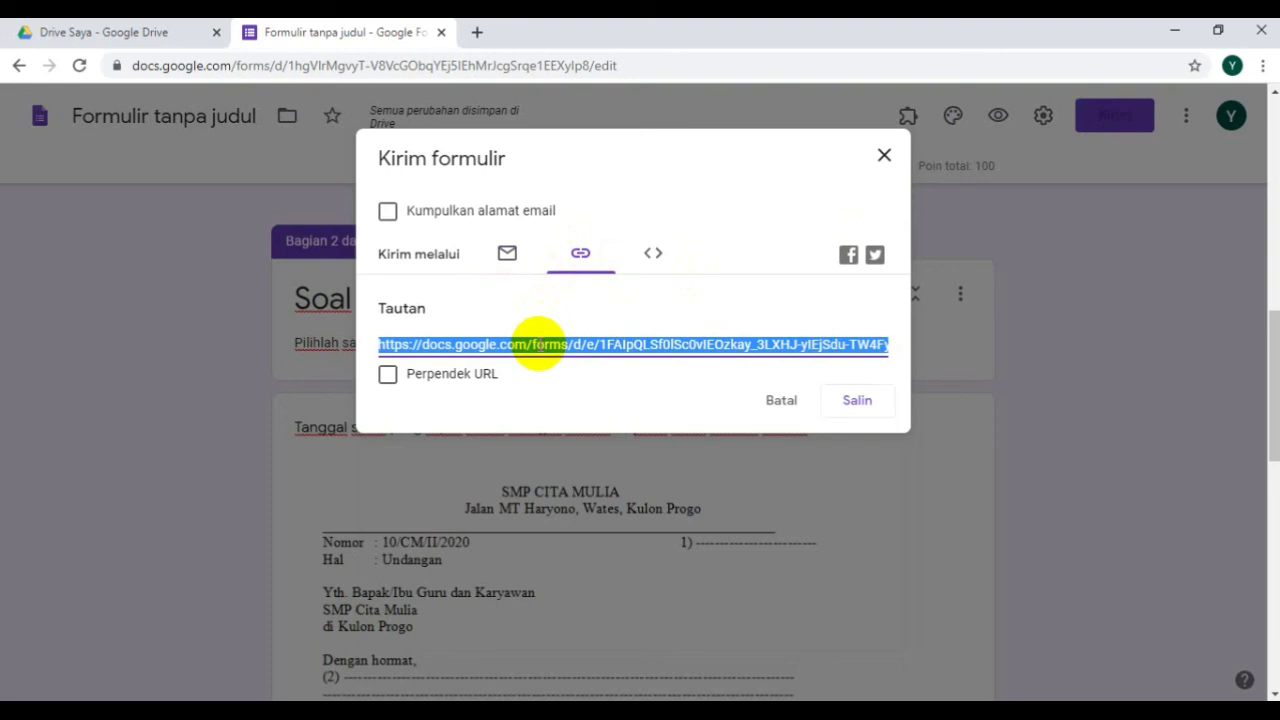
- Open the gg.gg URL shortener website in a new browser tab
{"action": "left_click", "coordinate": [479, 34]}
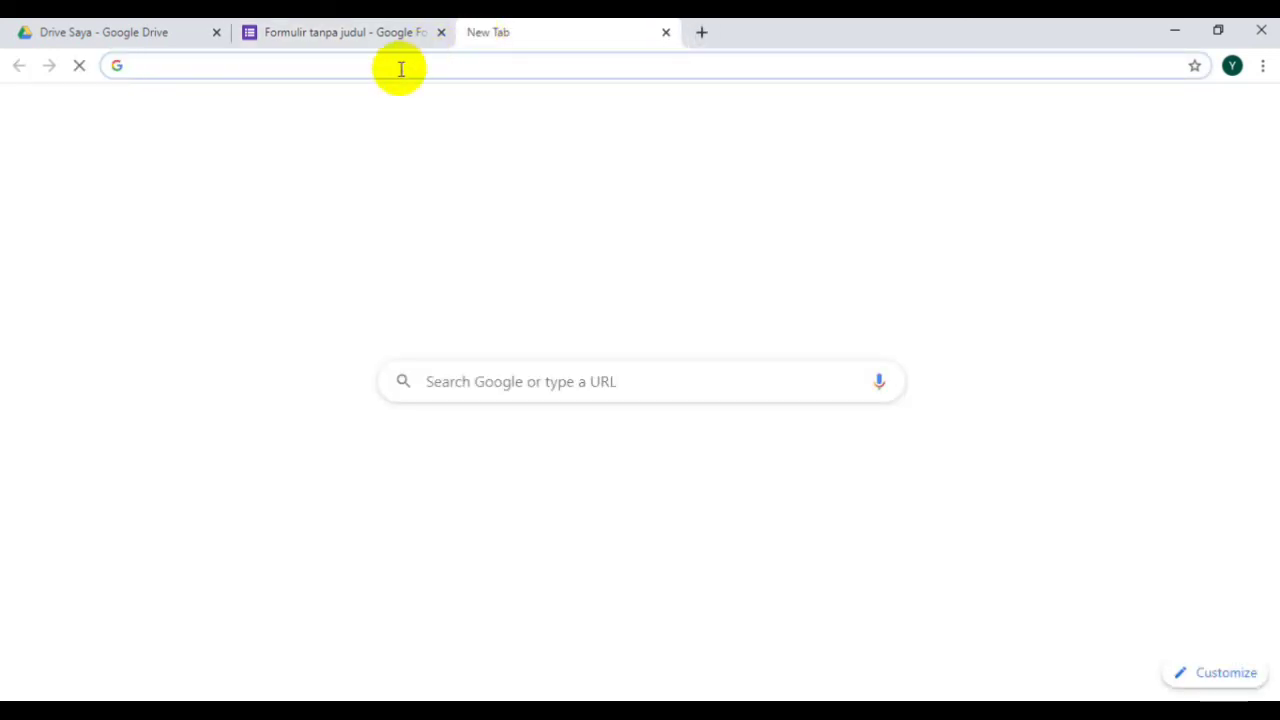
{"action": "left_click", "coordinate": [400, 67]}
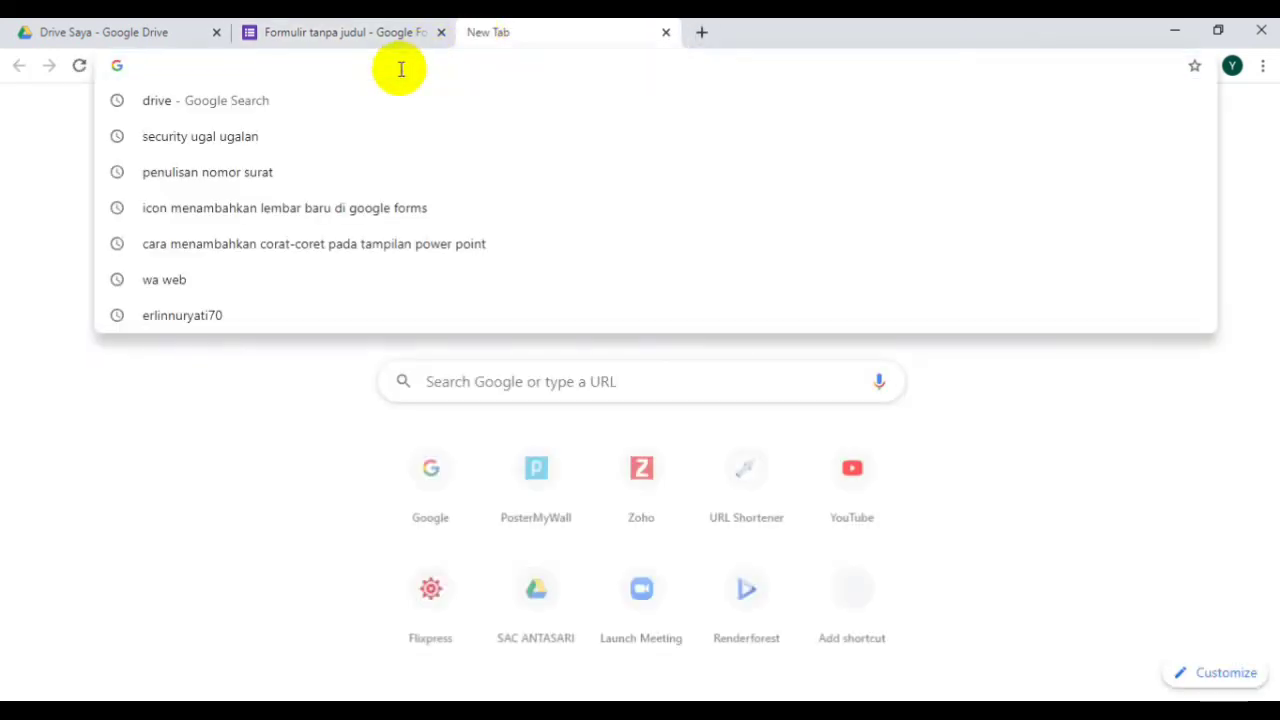
{"action": "type", "text": "g"}
{"action": "key", "text": "Return"}
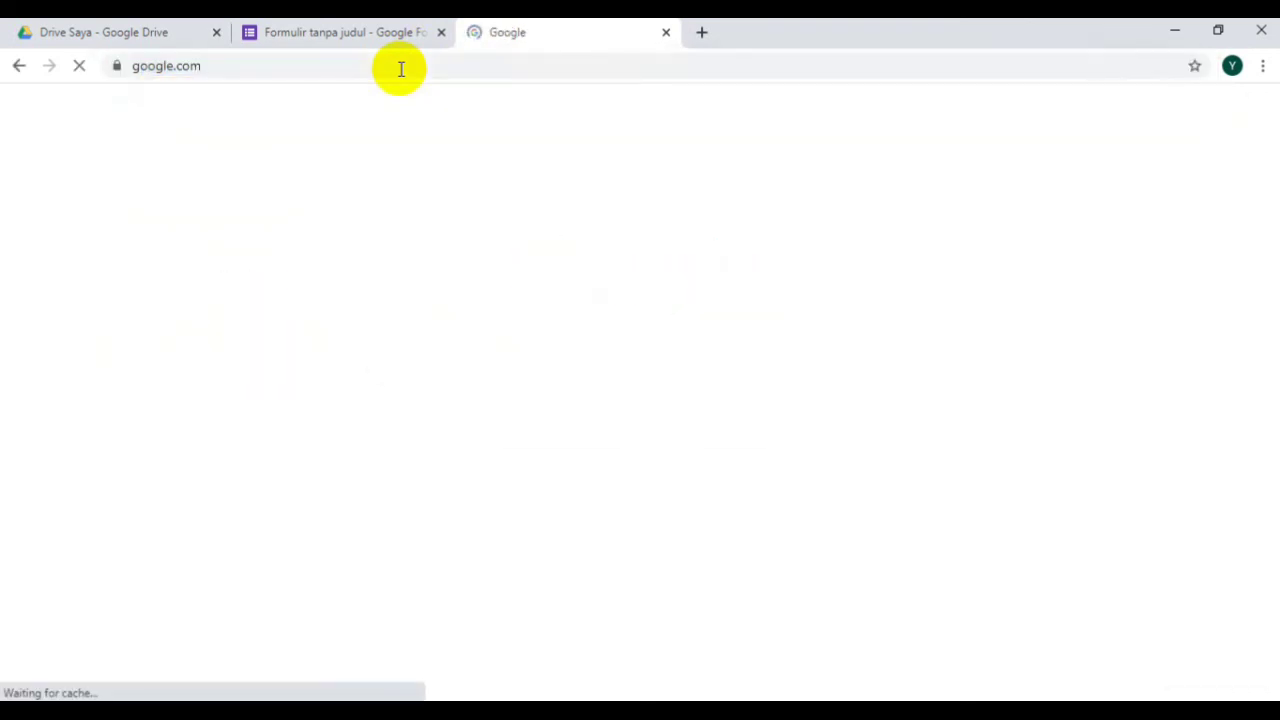
{"action": "left_click", "coordinate": [276, 64]}
{"action": "type", "text": "gg"}
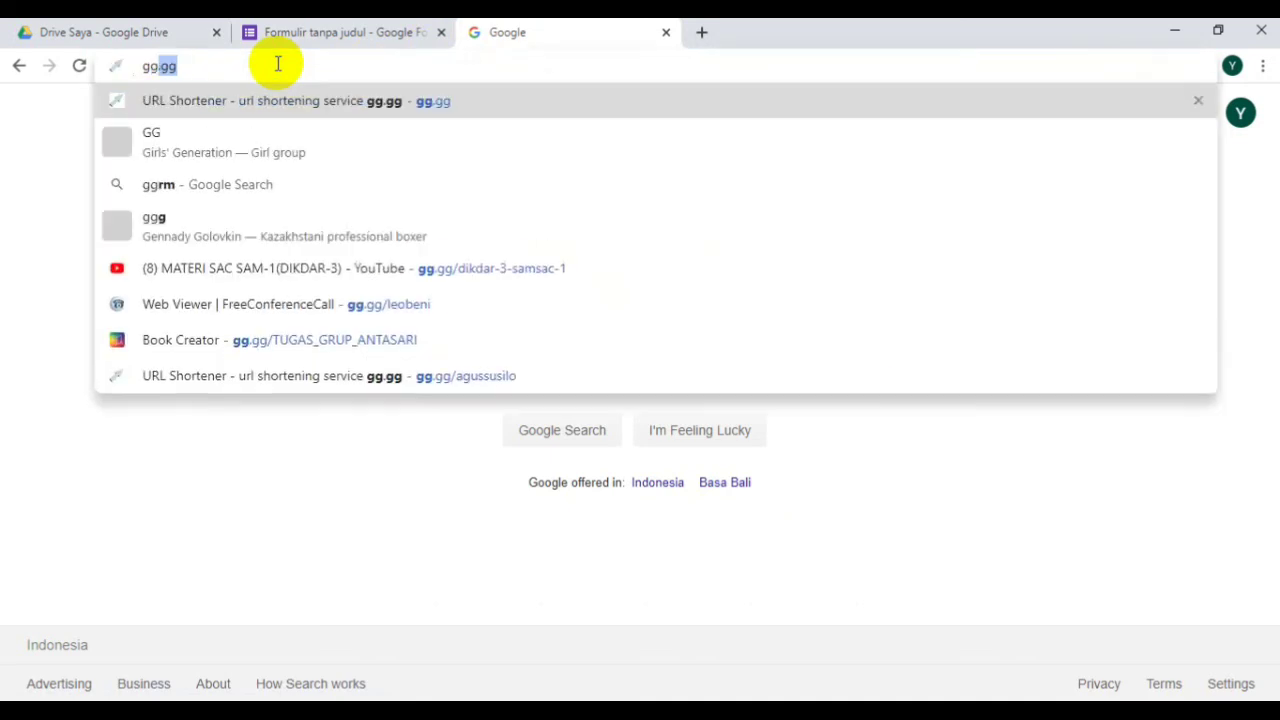
{"action": "type", "text": "."}
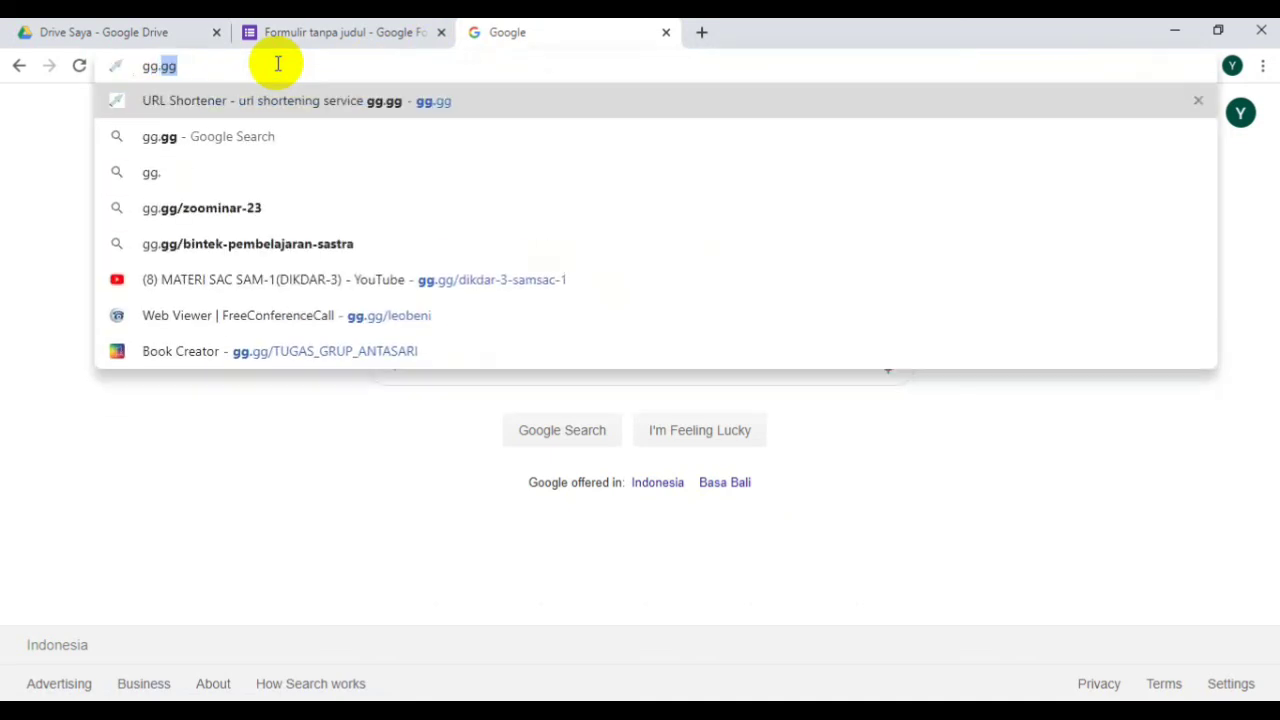
{"action": "type", "text": "gg"}
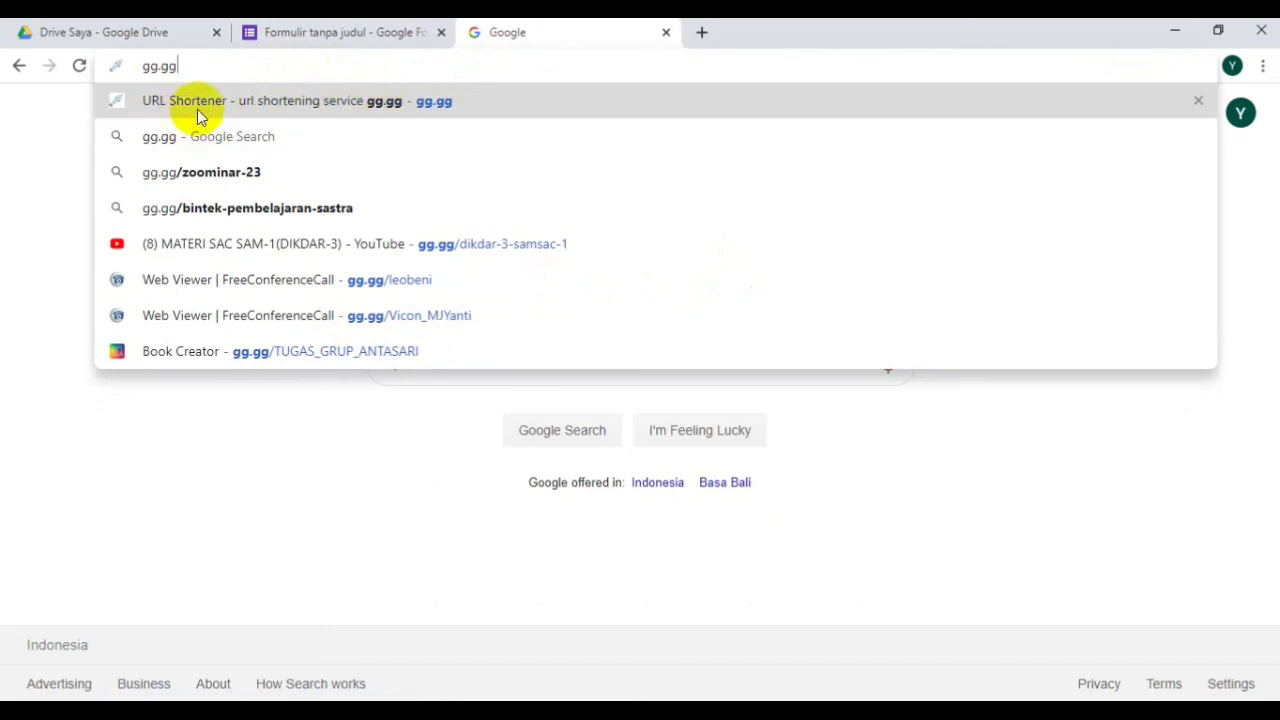
{"action": "left_click", "coordinate": [302, 101]}
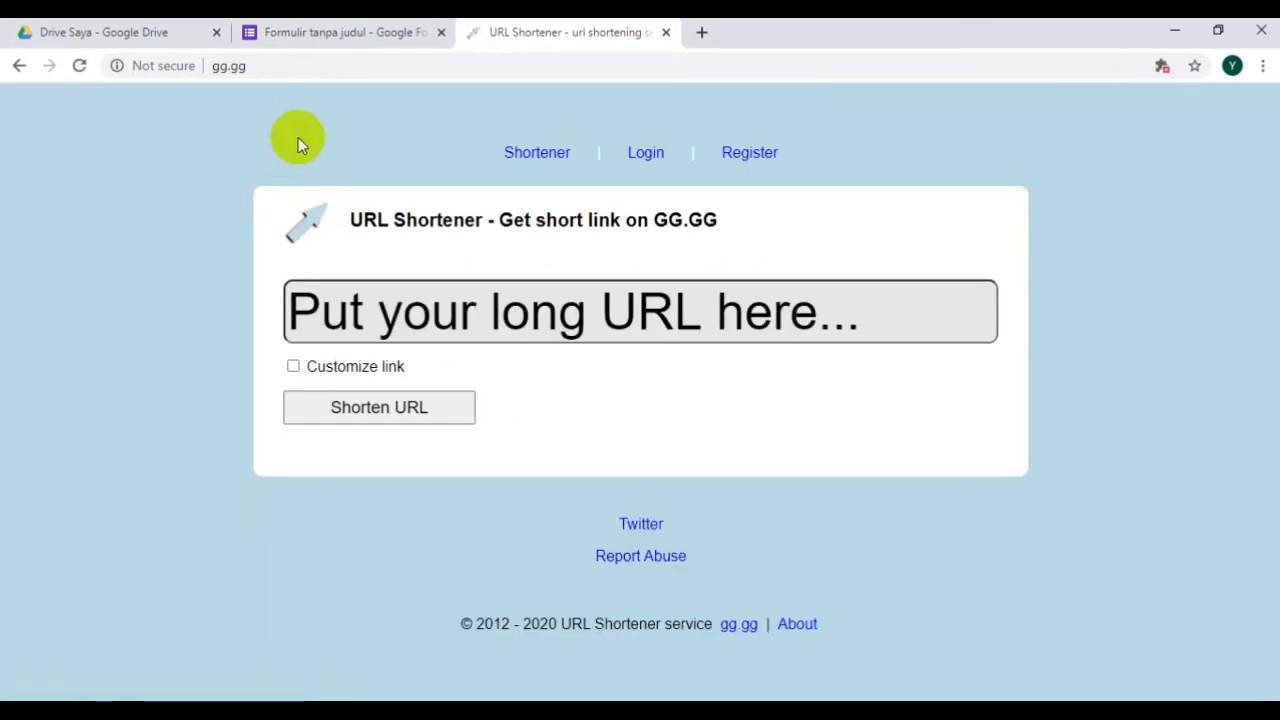
- Check the link in the form's send dialog and paste the copied form link into gg.gg as the long URL
{"action": "left_click", "coordinate": [312, 38]}
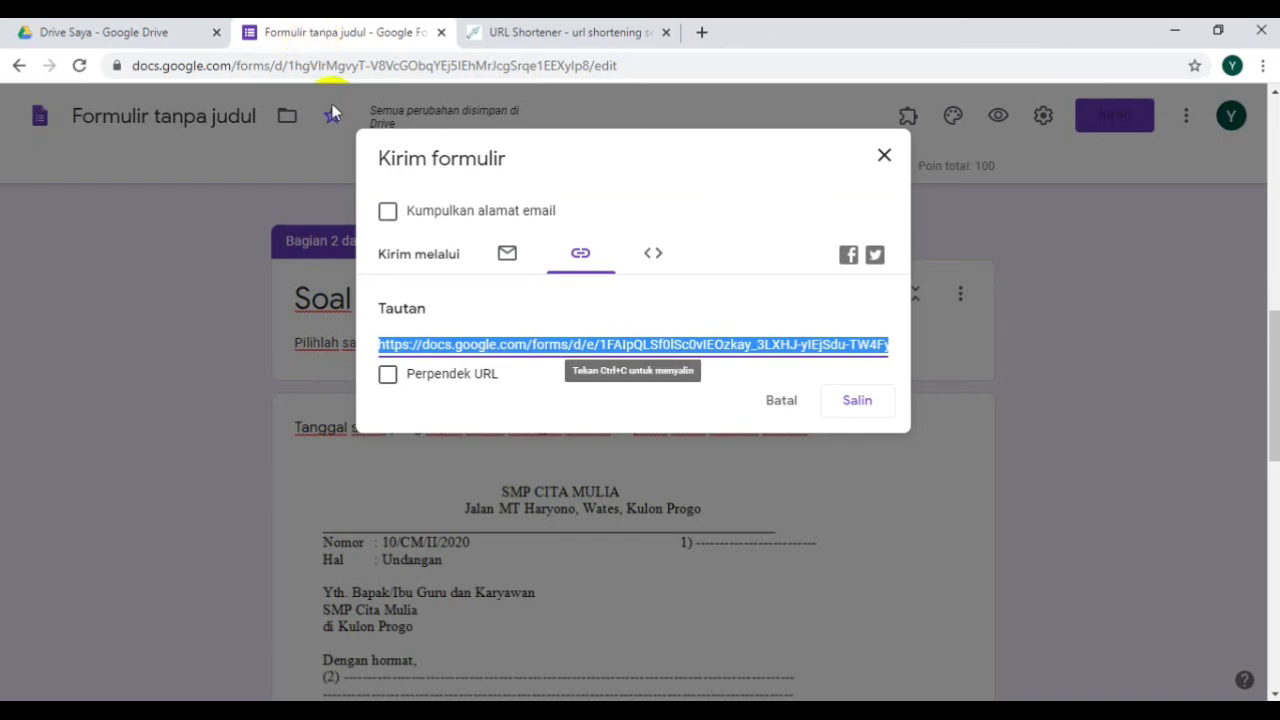
{"action": "left_click", "coordinate": [553, 32]}
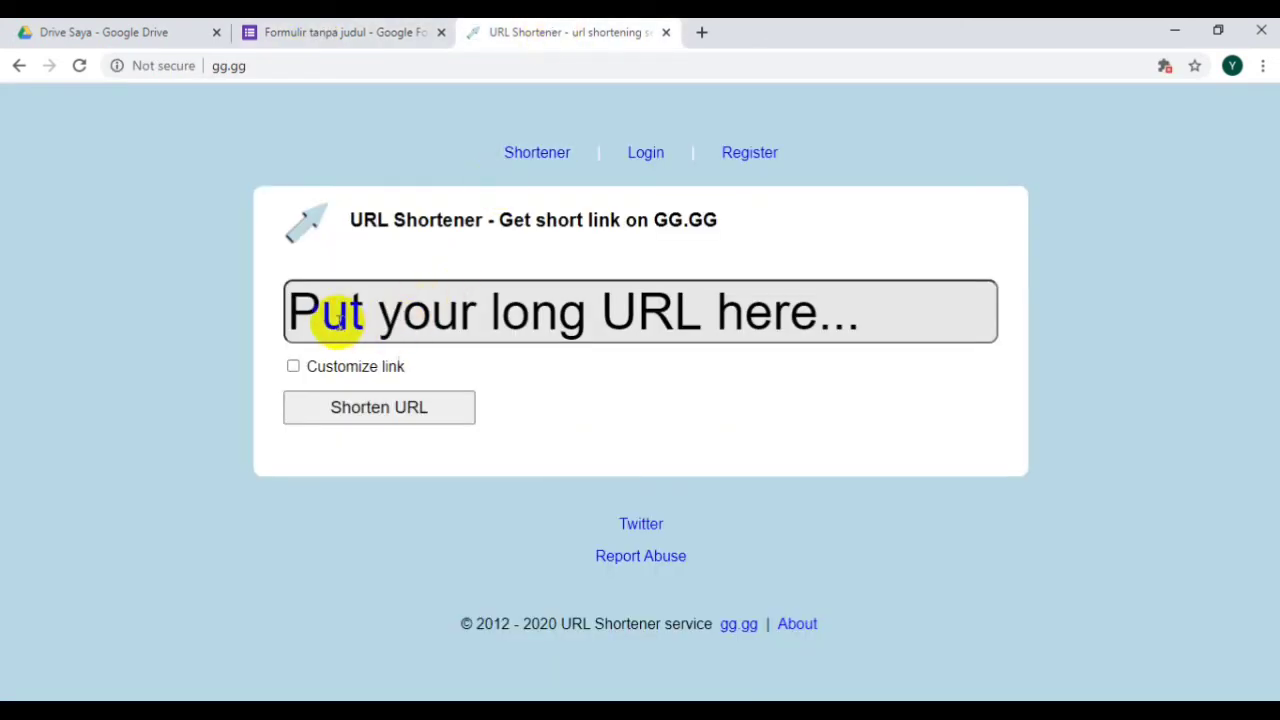
{"action": "left_click", "coordinate": [339, 320]}
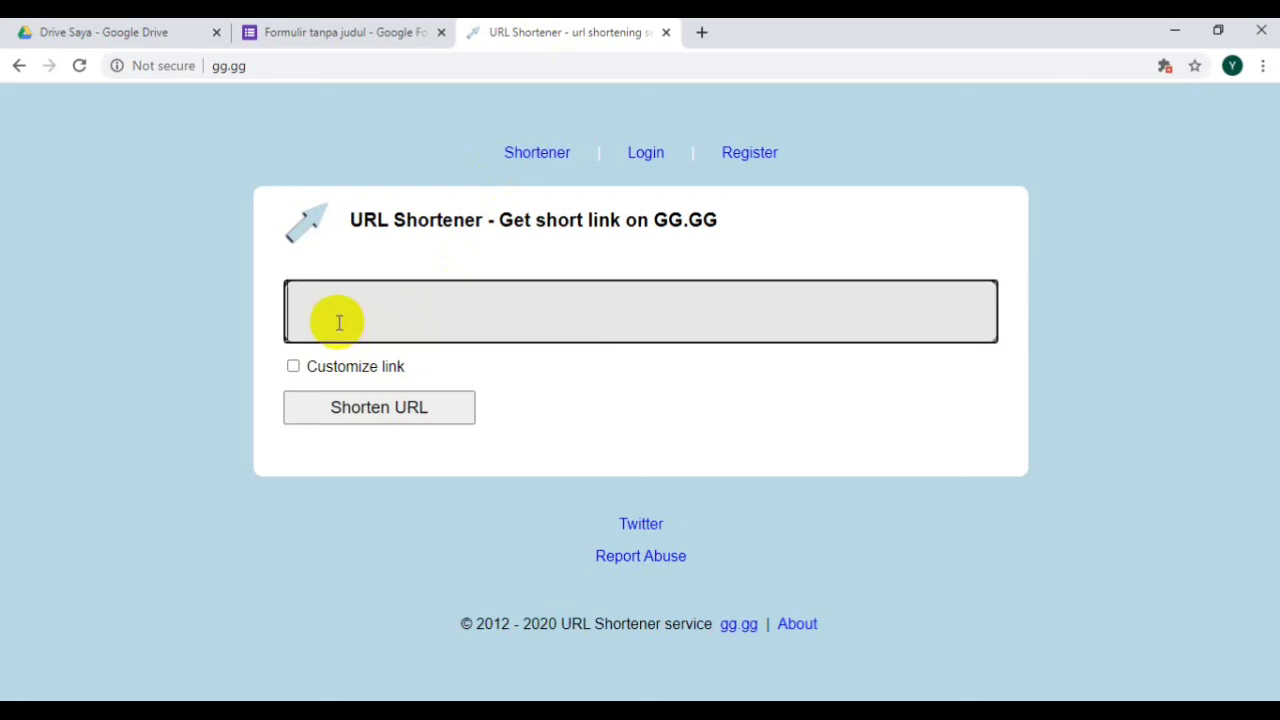
{"action": "key", "text": "ctrl+v"}
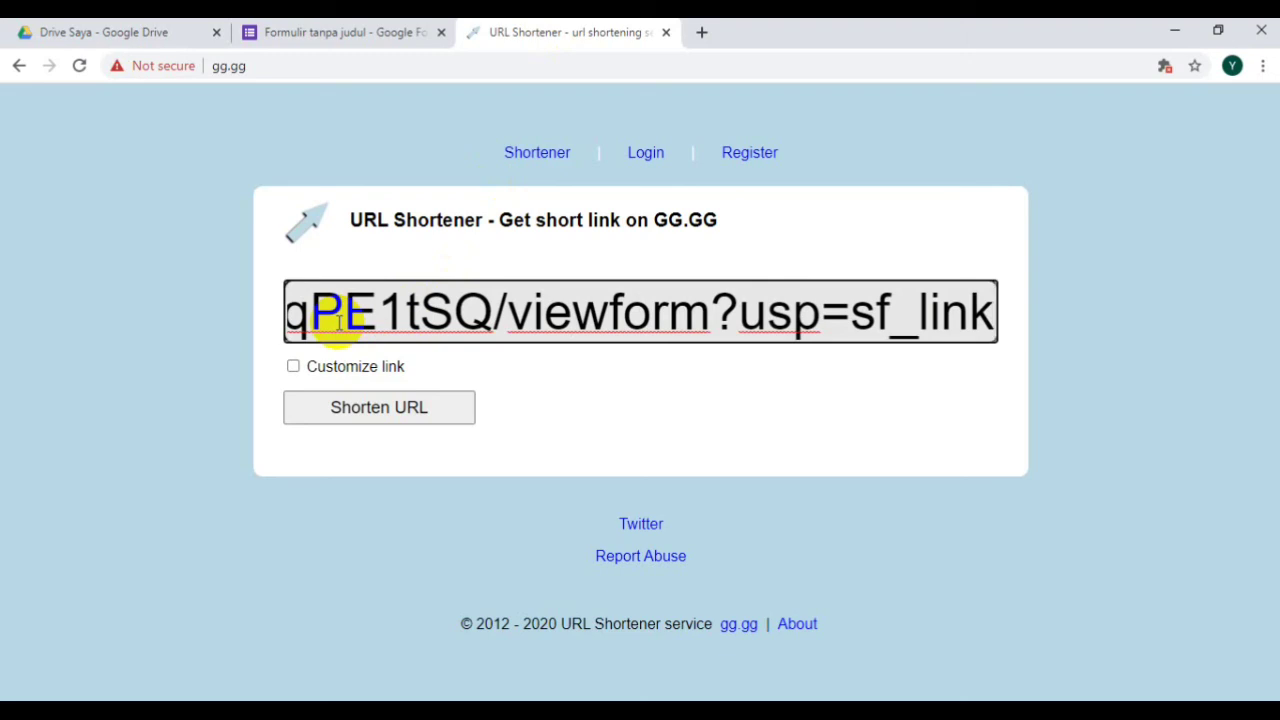
- Enable a customized link, enter "soalPH3Surat" as its path and try to shorten the form URL
{"action": "left_click", "coordinate": [293, 367]}
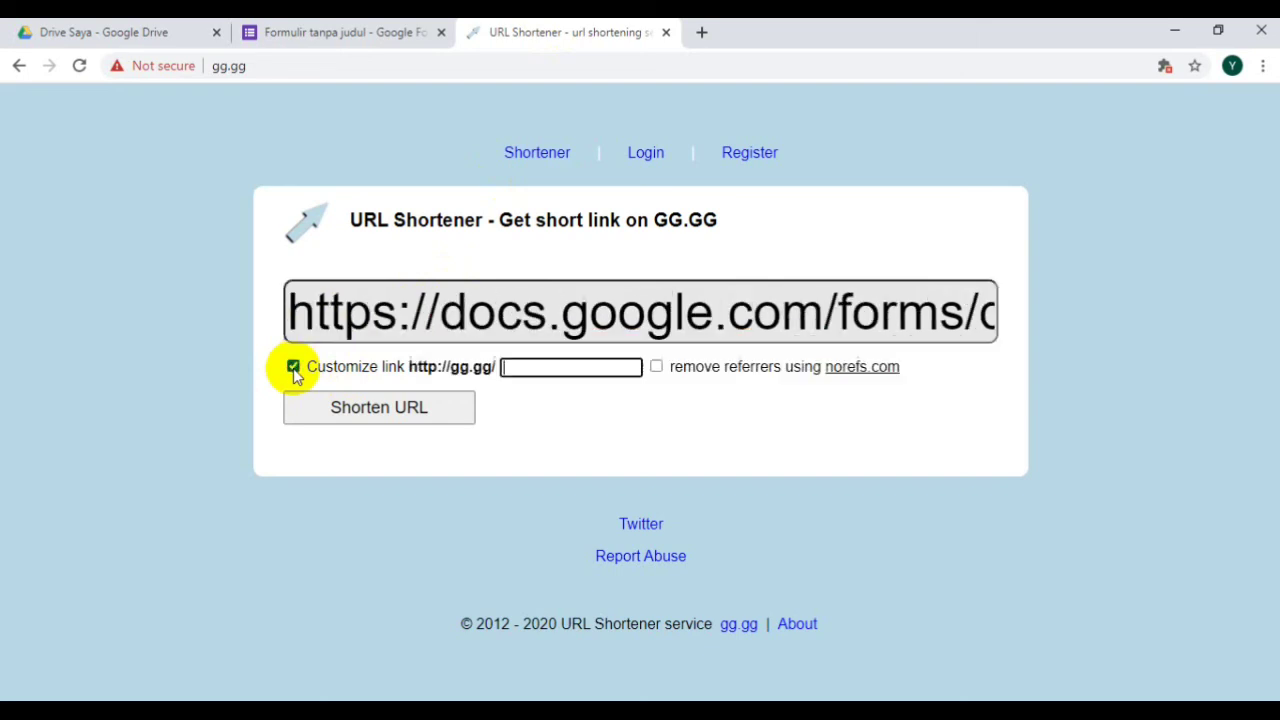
{"action": "left_click", "coordinate": [515, 369]}
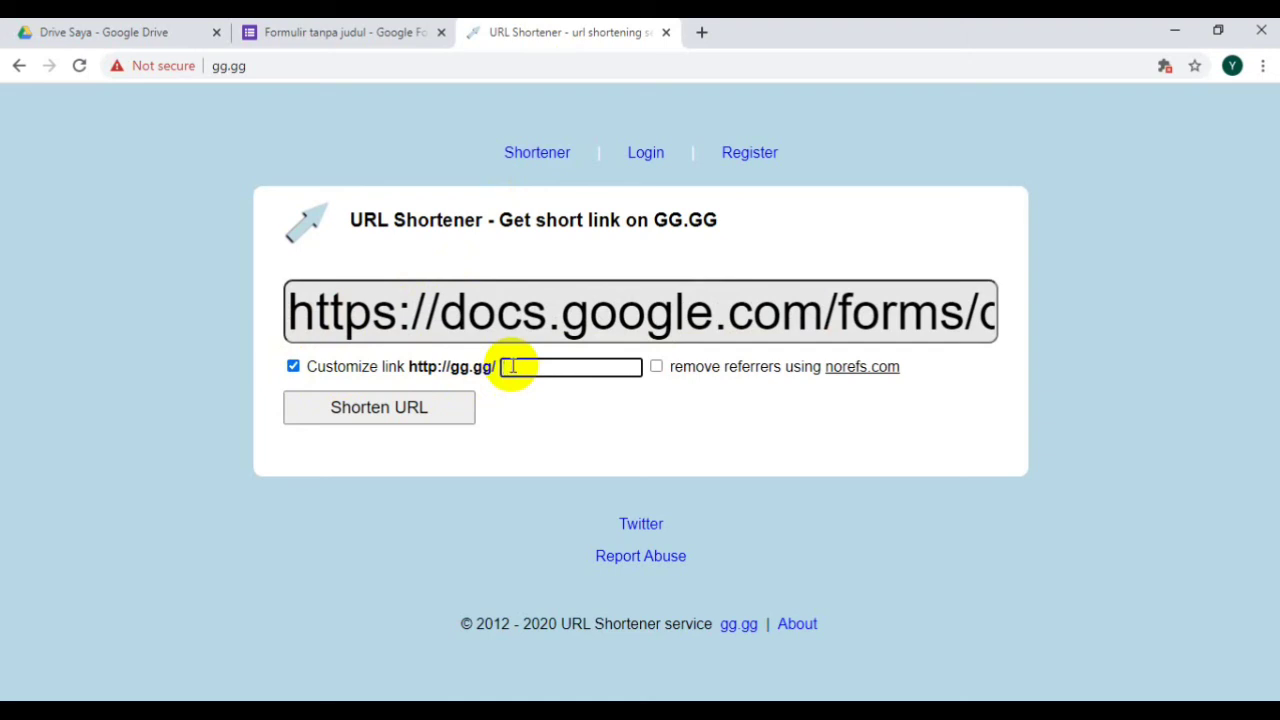
{"action": "type", "text": "soal"}
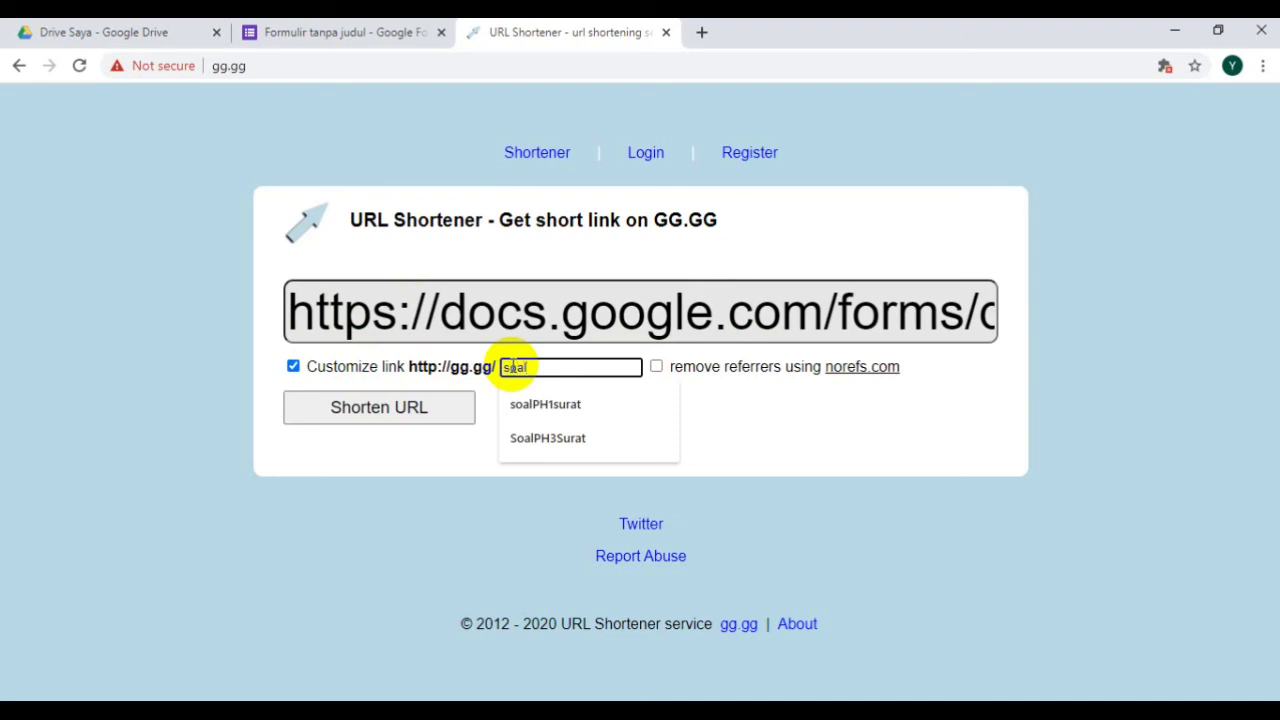
{"action": "key", "text": "Caps_Lock"}
{"action": "type", "text": "oalPH"}
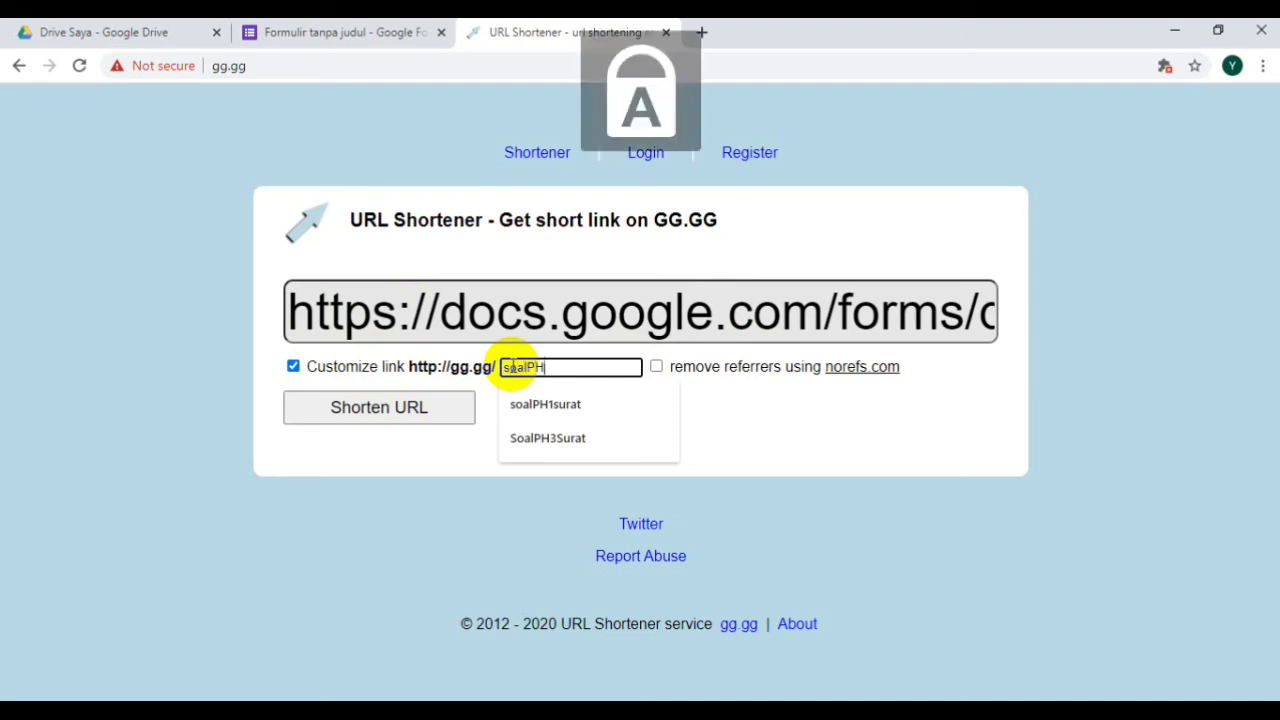
{"action": "type", "text": "3"}
{"action": "type", "text": "S"}
{"action": "key", "text": "Caps_Lock"}
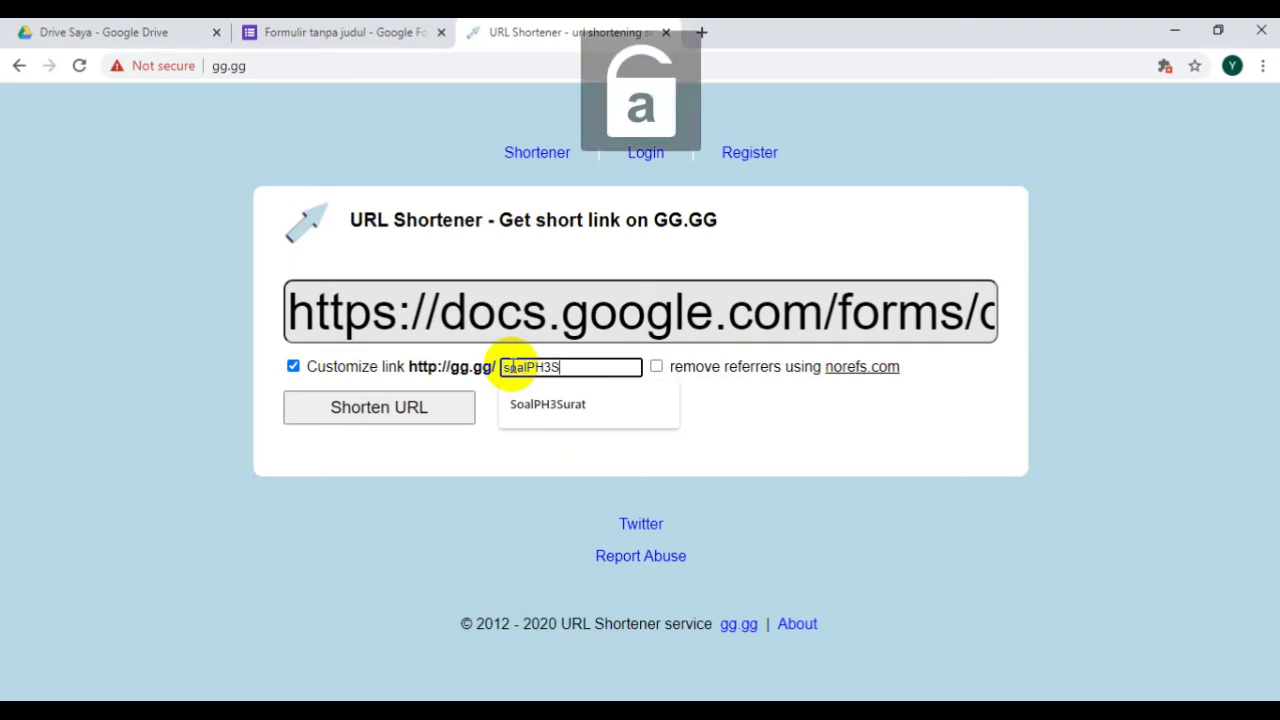
{"action": "type", "text": "urat"}
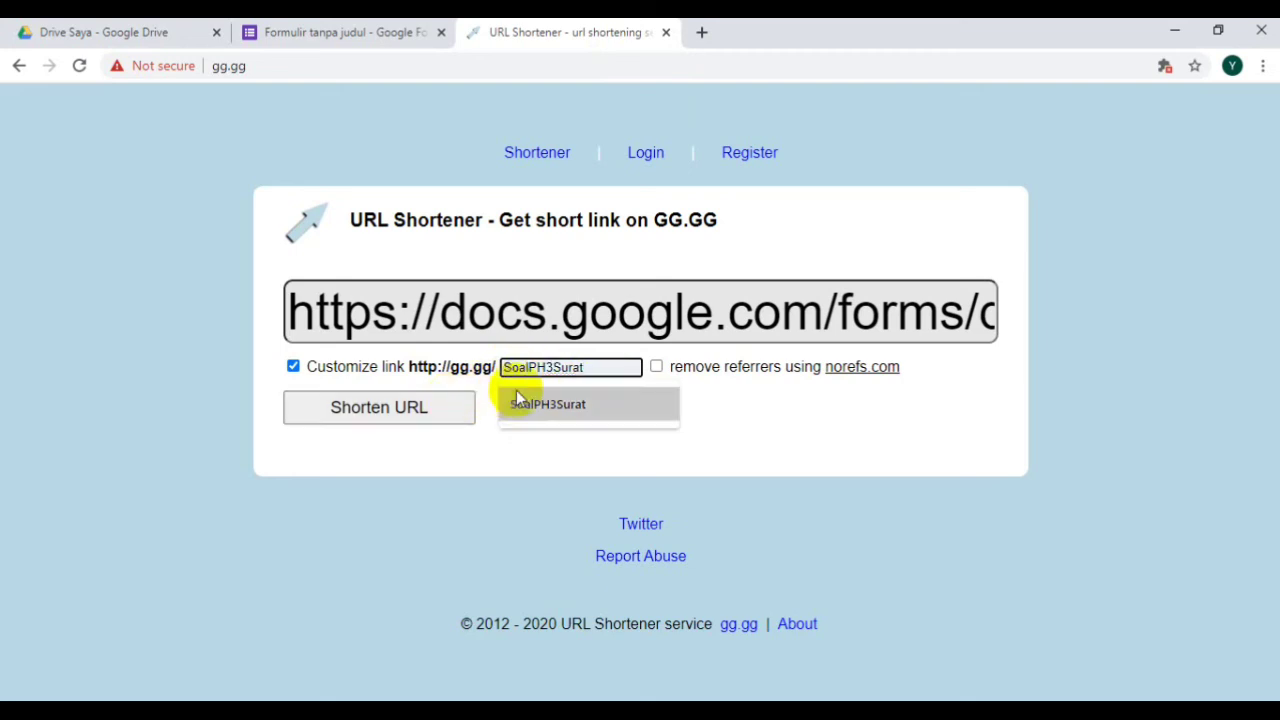
{"action": "left_click", "coordinate": [379, 418]}
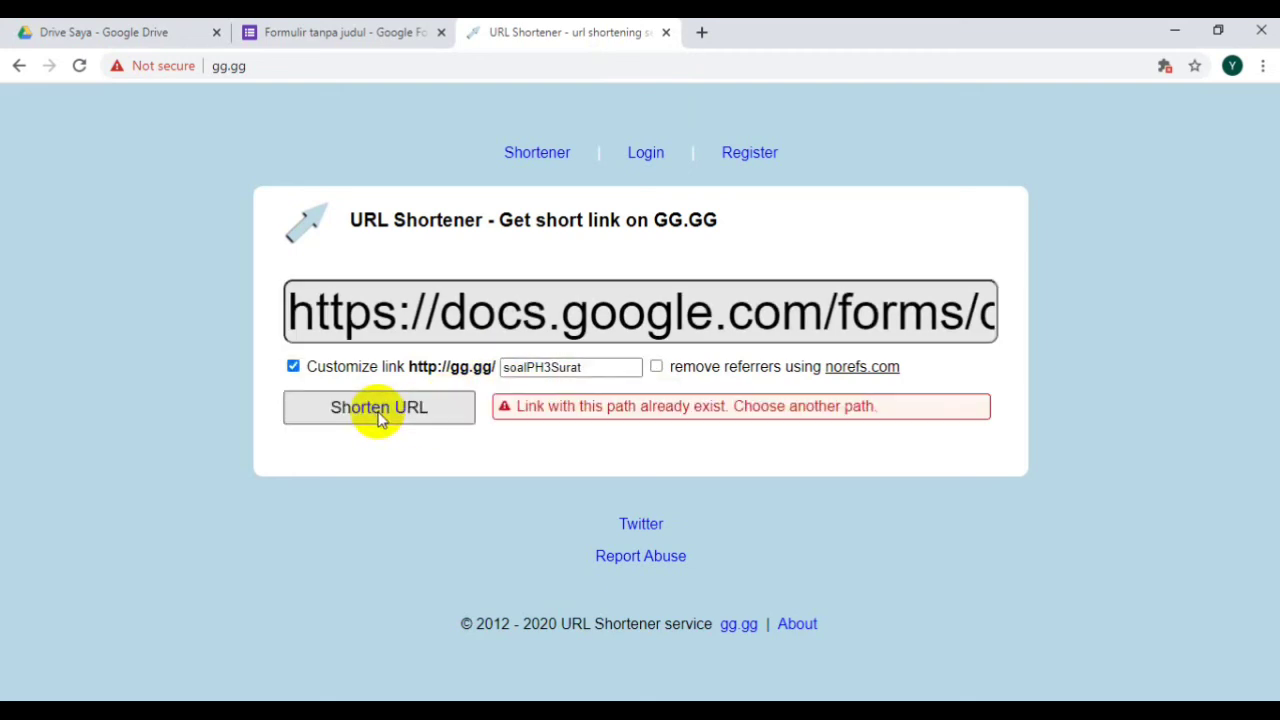
- Change "PH" to lowercase in the custom path, making it "soalph3Surat", and try to shorten the URL again
{"action": "left_click", "coordinate": [545, 367]}
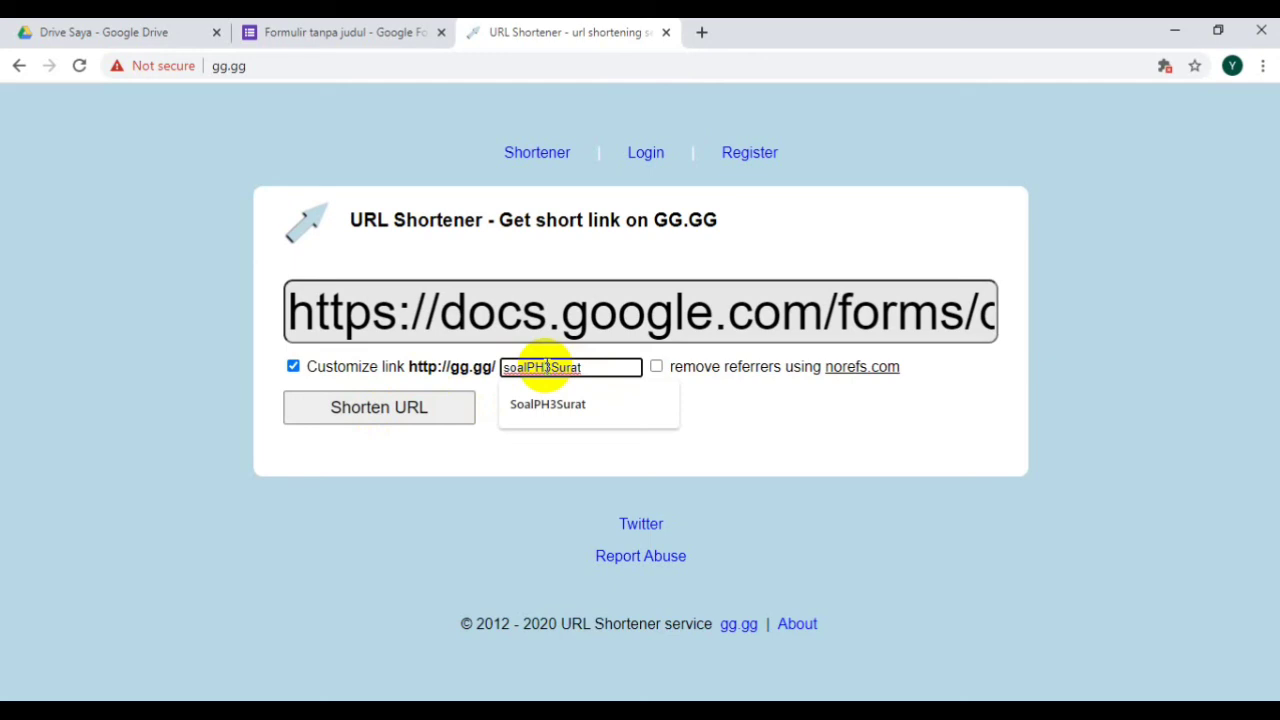
{"action": "left_click", "coordinate": [547, 367]}
{"action": "key", "text": "BackSpace"}
{"action": "key", "text": "BackSpace"}
{"action": "type", "text": "ph"}
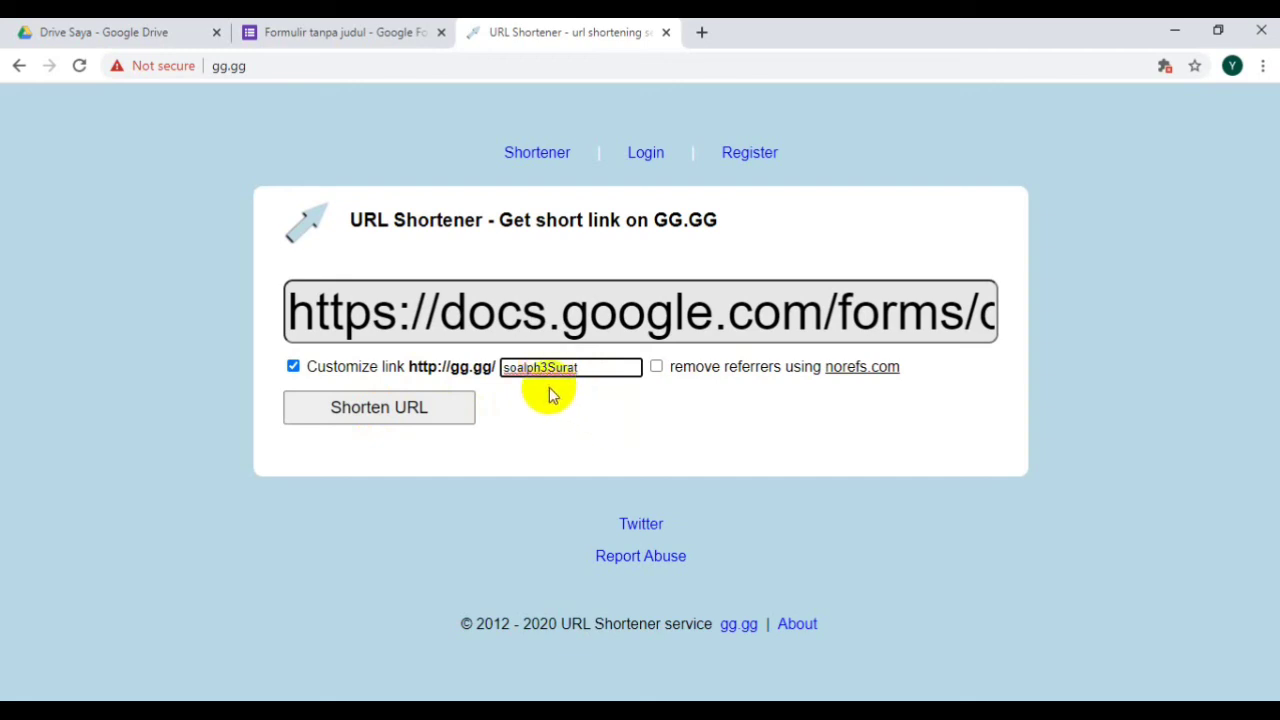
{"action": "left_click", "coordinate": [386, 416]}
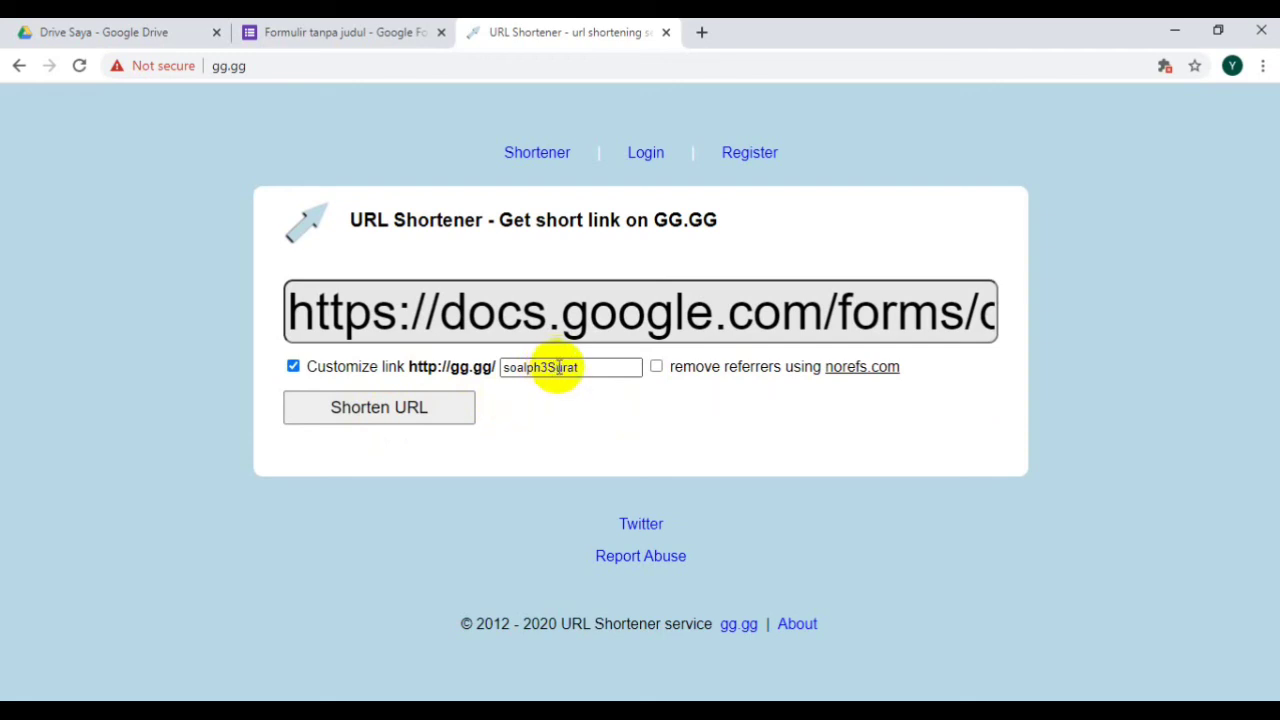
- Extend the custom path to "soalph3SuratDinas", shorten the form URL and view the generated short link
{"action": "left_click", "coordinate": [583, 368]}
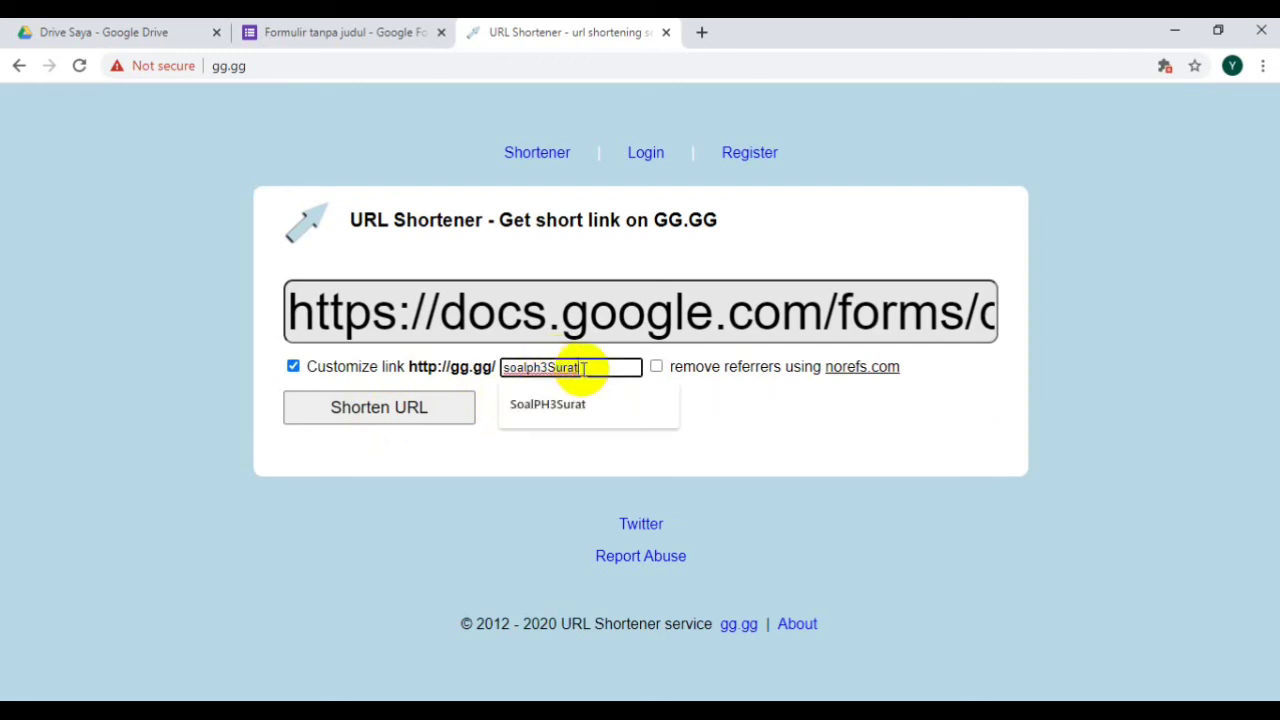
{"action": "key", "text": "Caps_Lock"}
{"action": "type", "text": "L"}
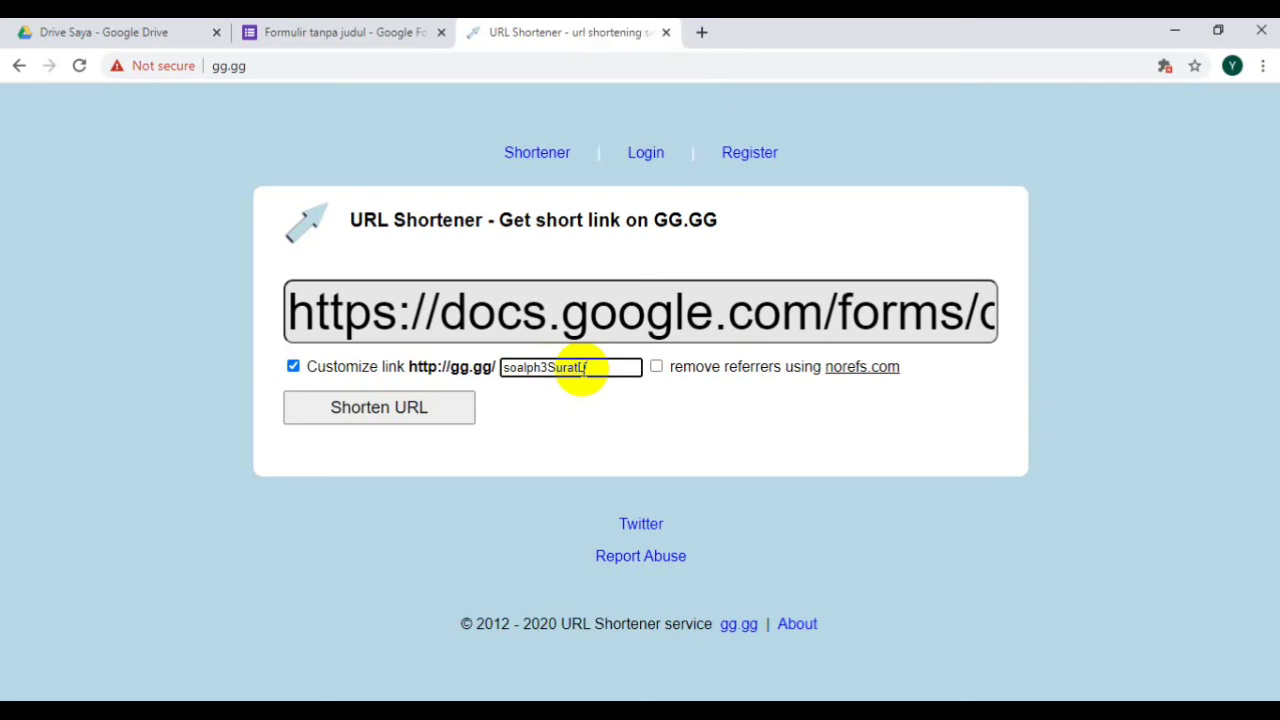
{"action": "type", "text": "I"}
{"action": "key", "text": "BackSpace"}
{"action": "key", "text": "Caps_Lock"}
{"action": "type", "text": "in"}
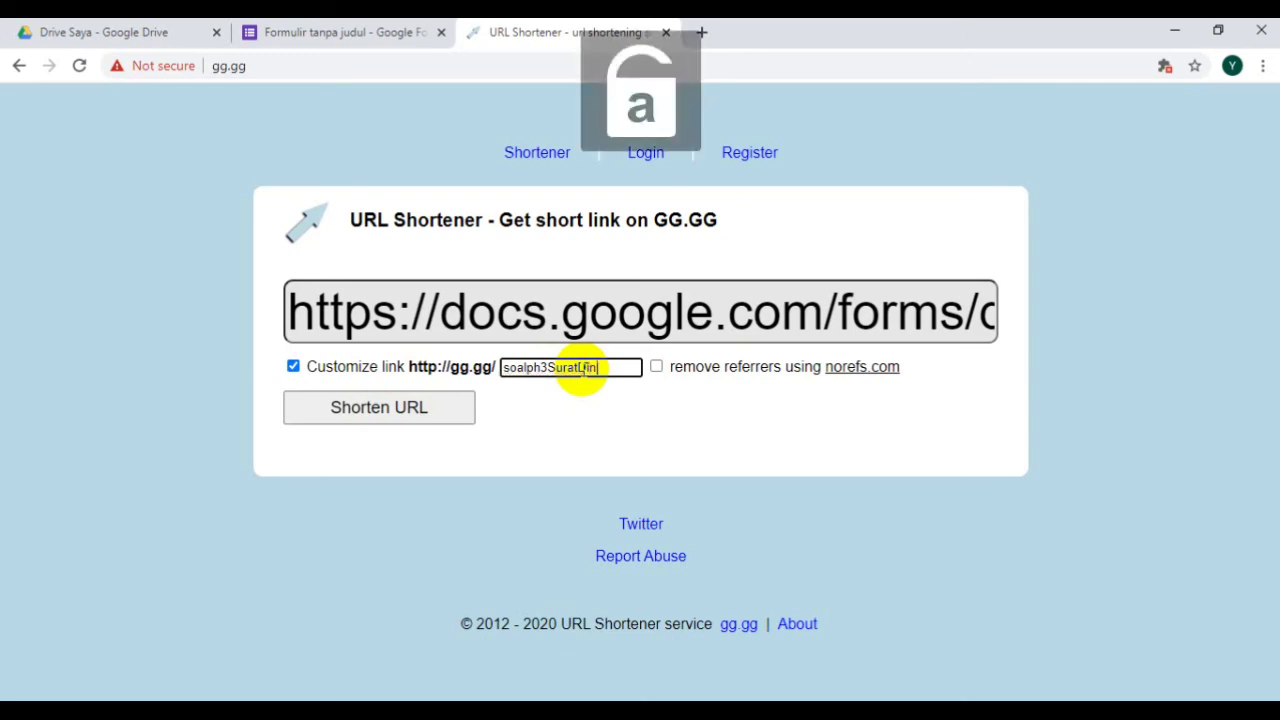
{"action": "type", "text": "as"}
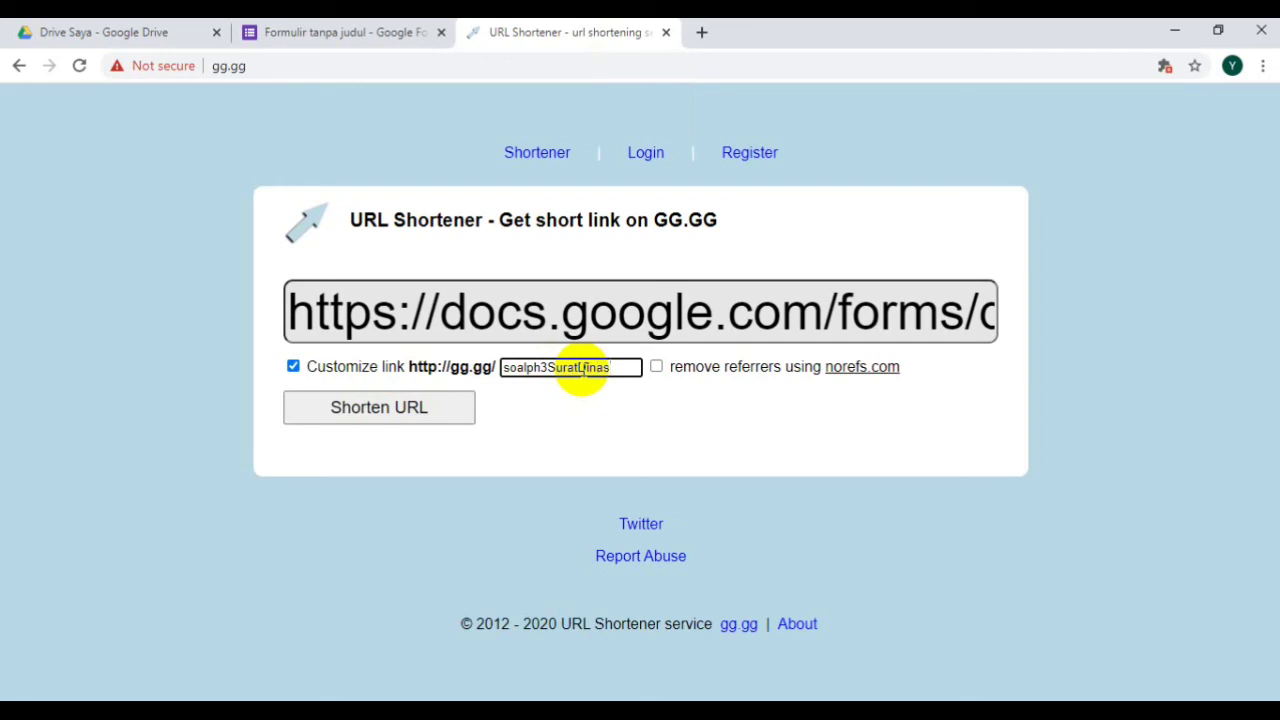
{"action": "left_click", "coordinate": [372, 410]}
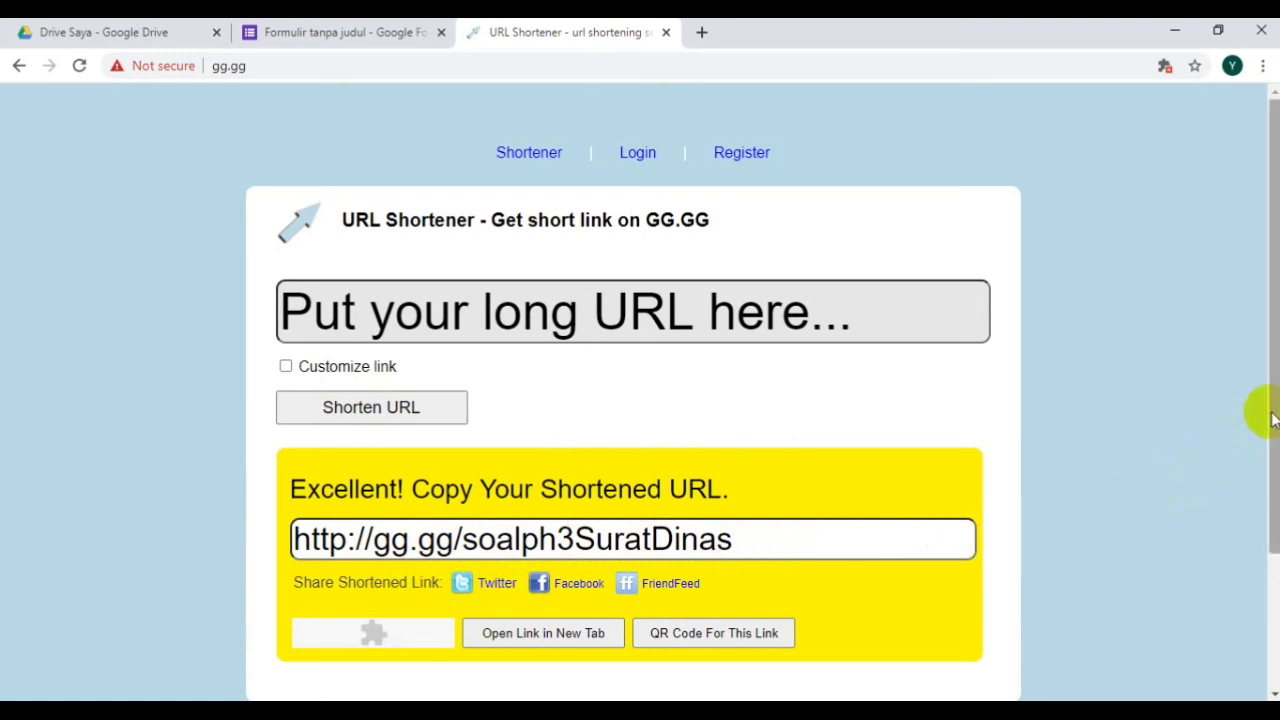
{"action": "left_click_drag", "start_coordinate": [1273, 418], "coordinate": [1266, 514]}
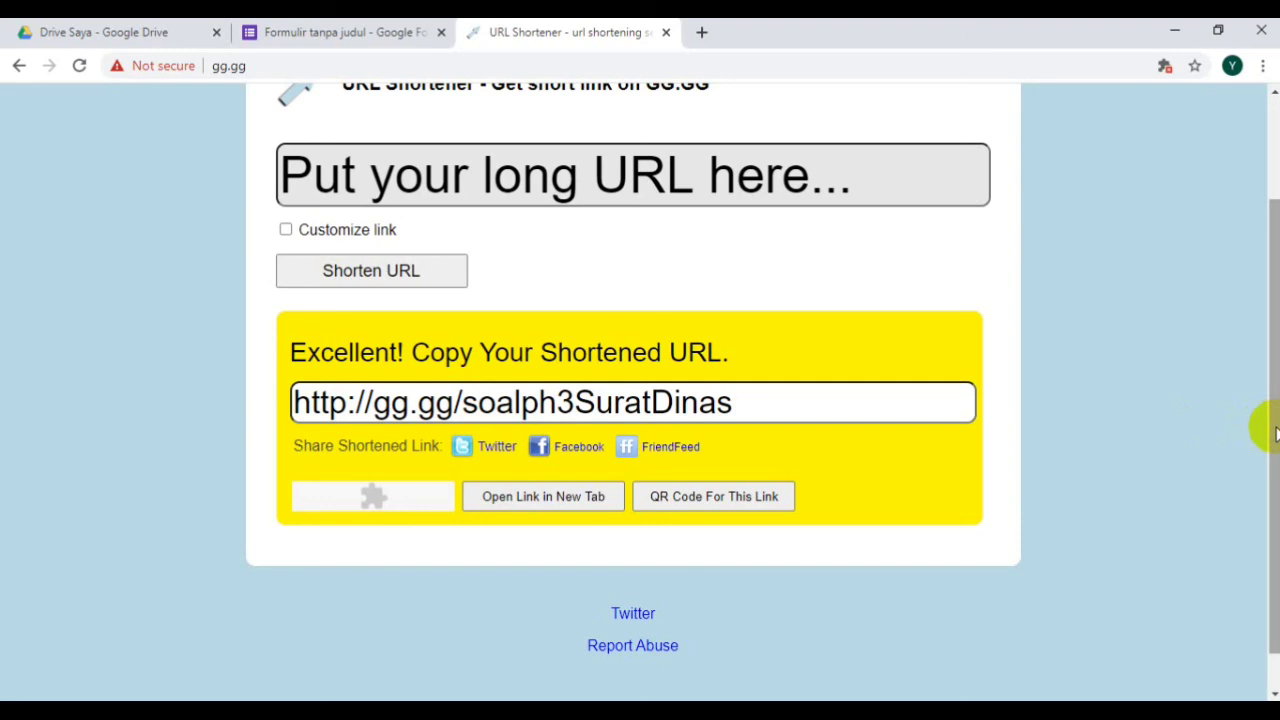
{"action": "left_click_drag", "start_coordinate": [1275, 432], "coordinate": [1275, 308]}
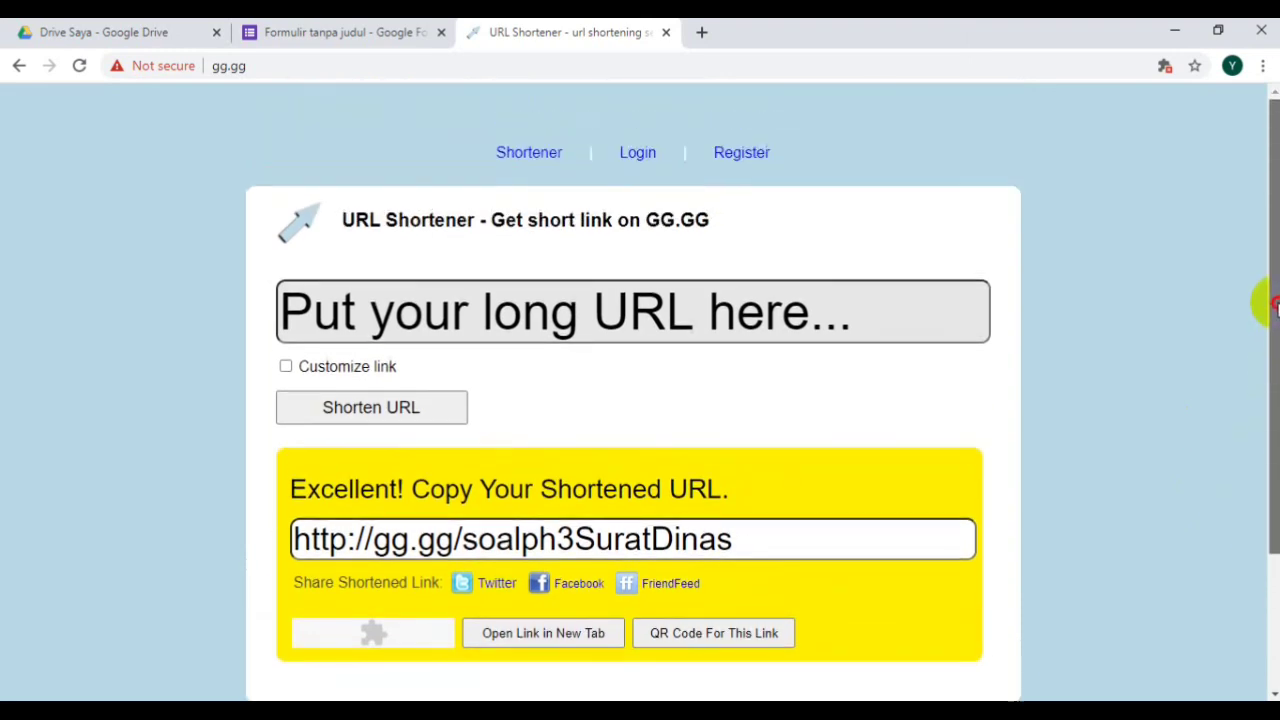